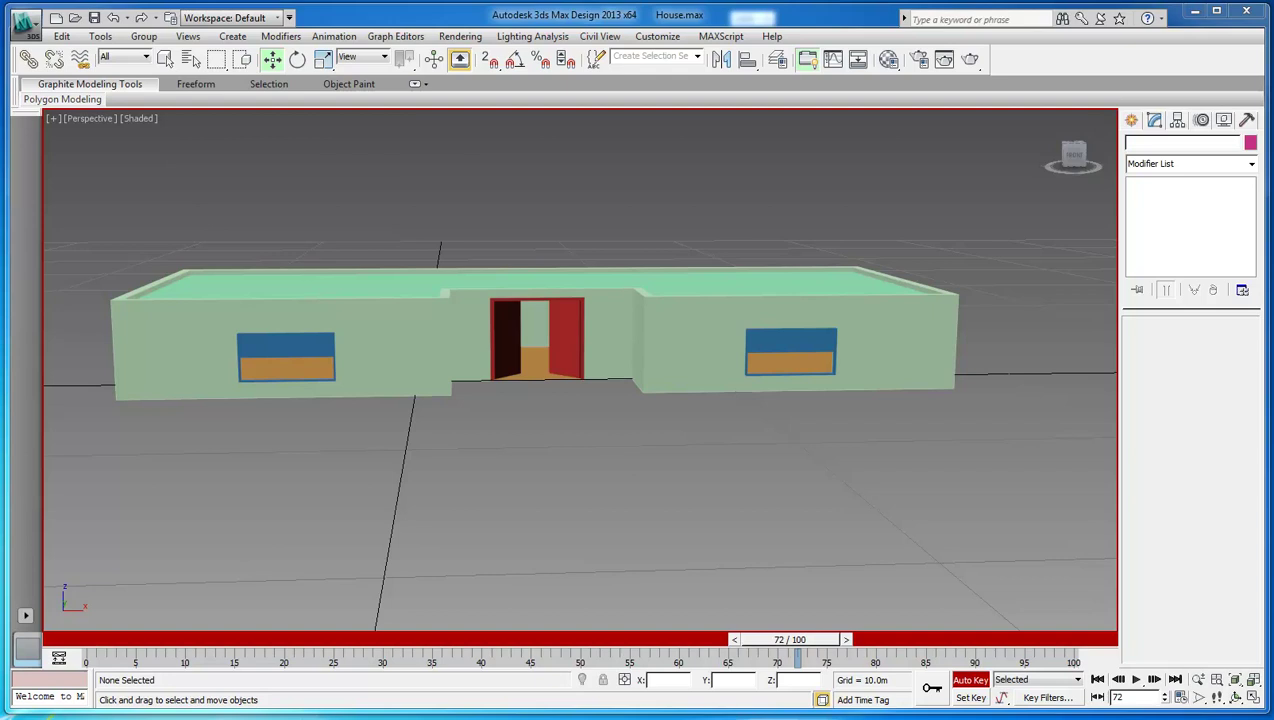
- Switch to Notepad to show the note crediting the original video and its link, and minimize the note
right_click(165, 718)
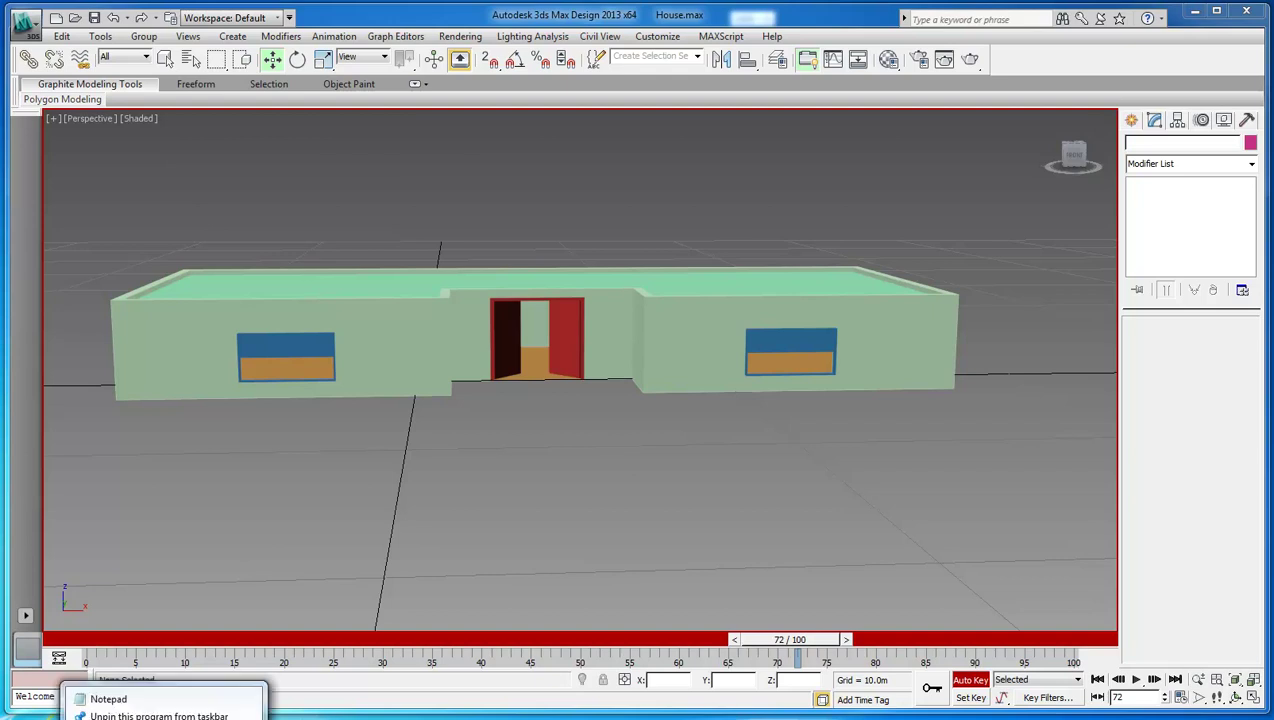
click(165, 712)
click(330, 670)
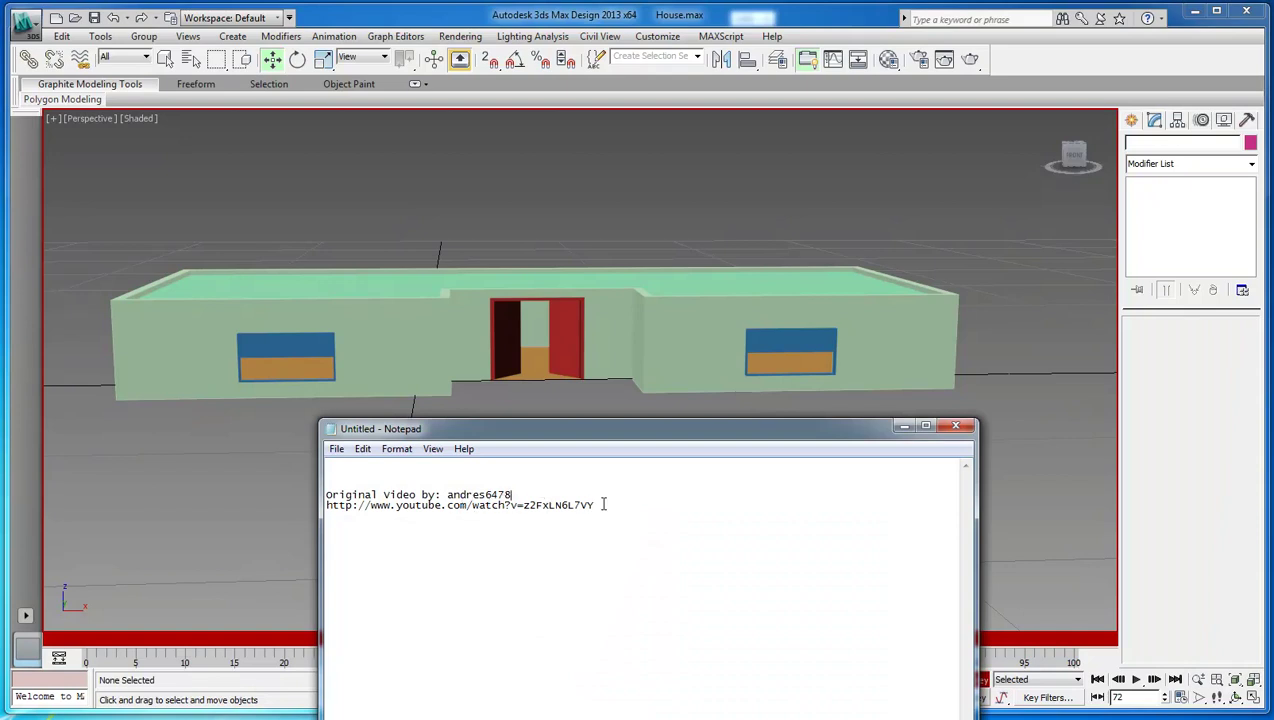
key(ctrl+a)
click(638, 496)
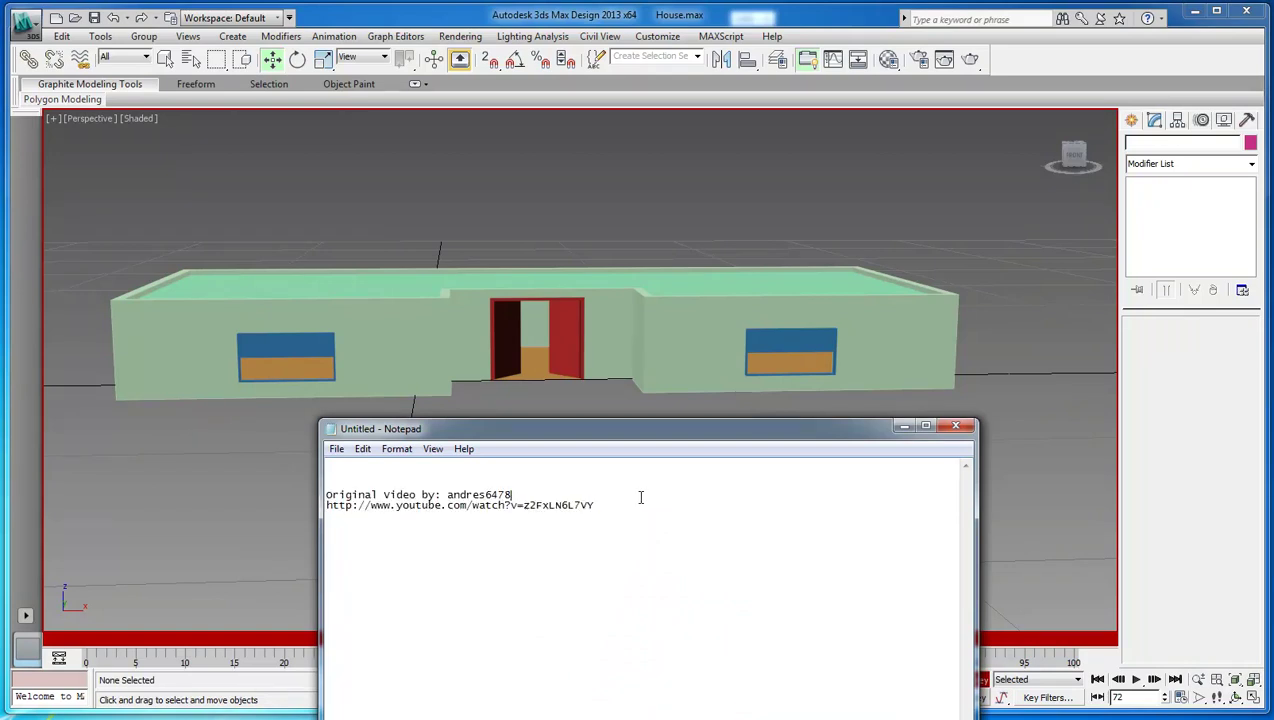
click(903, 428)
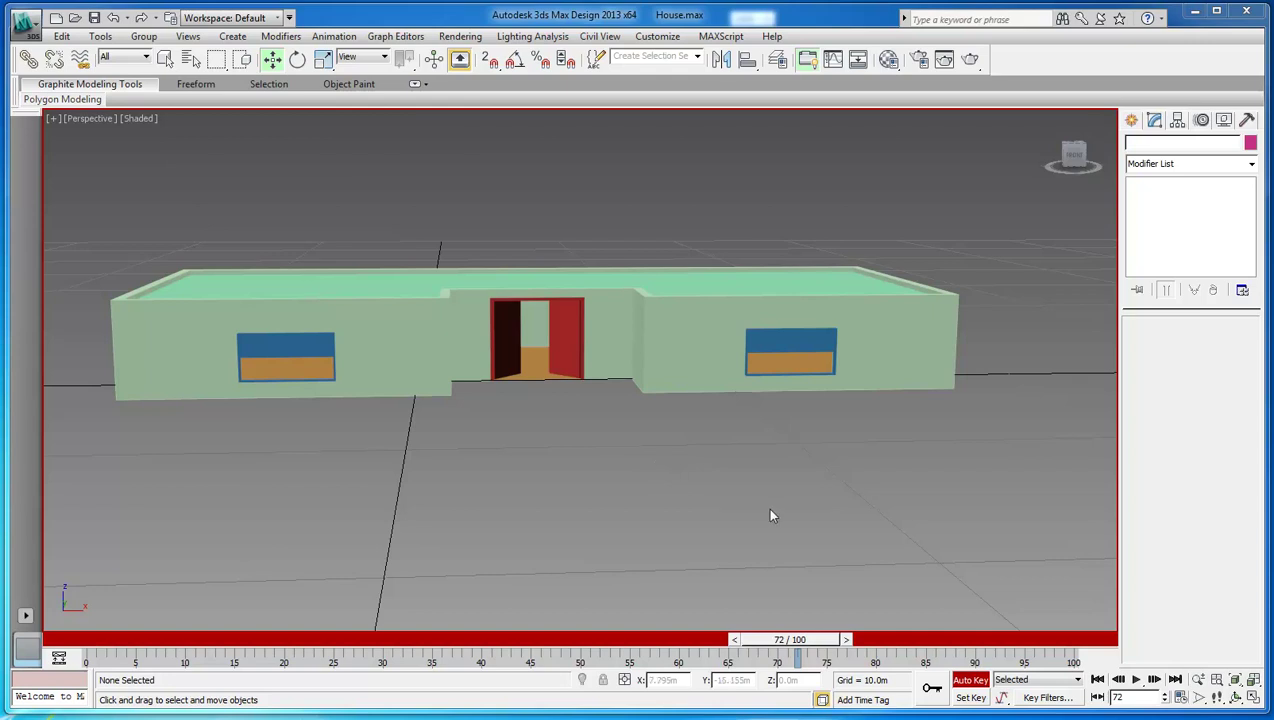
- Play back the house door animation and stop it
click(1136, 679)
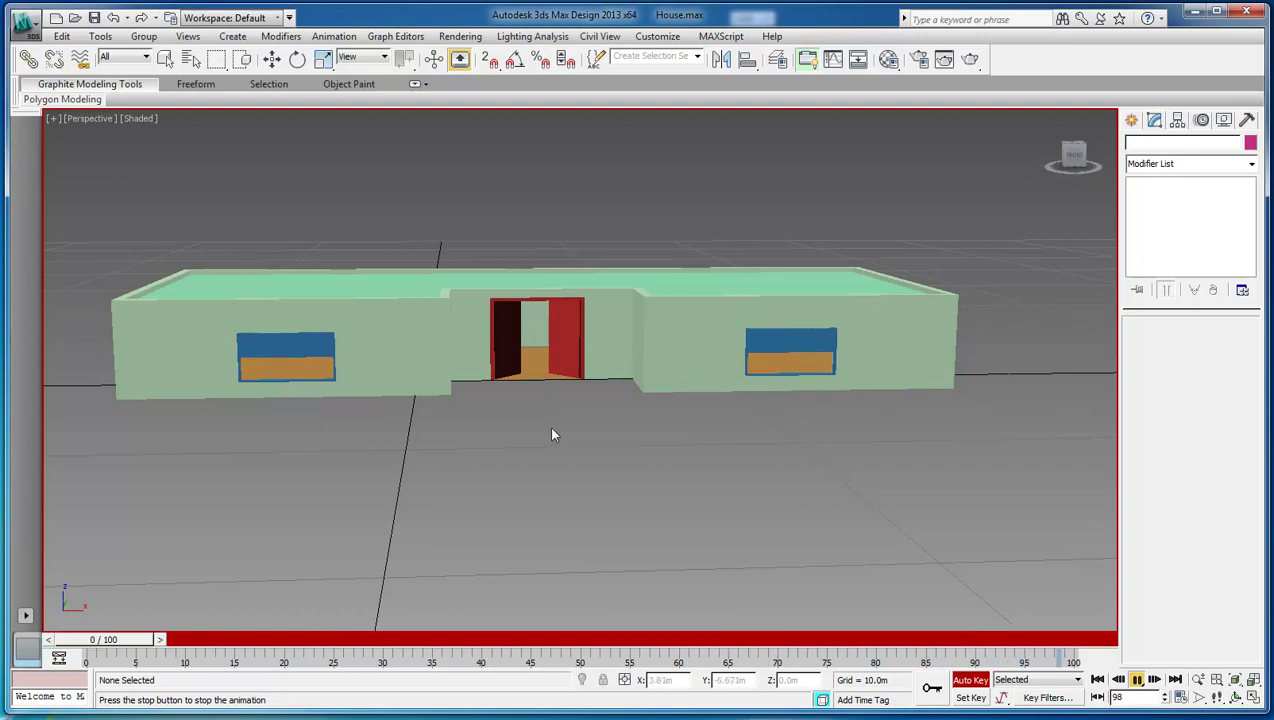
key(w)
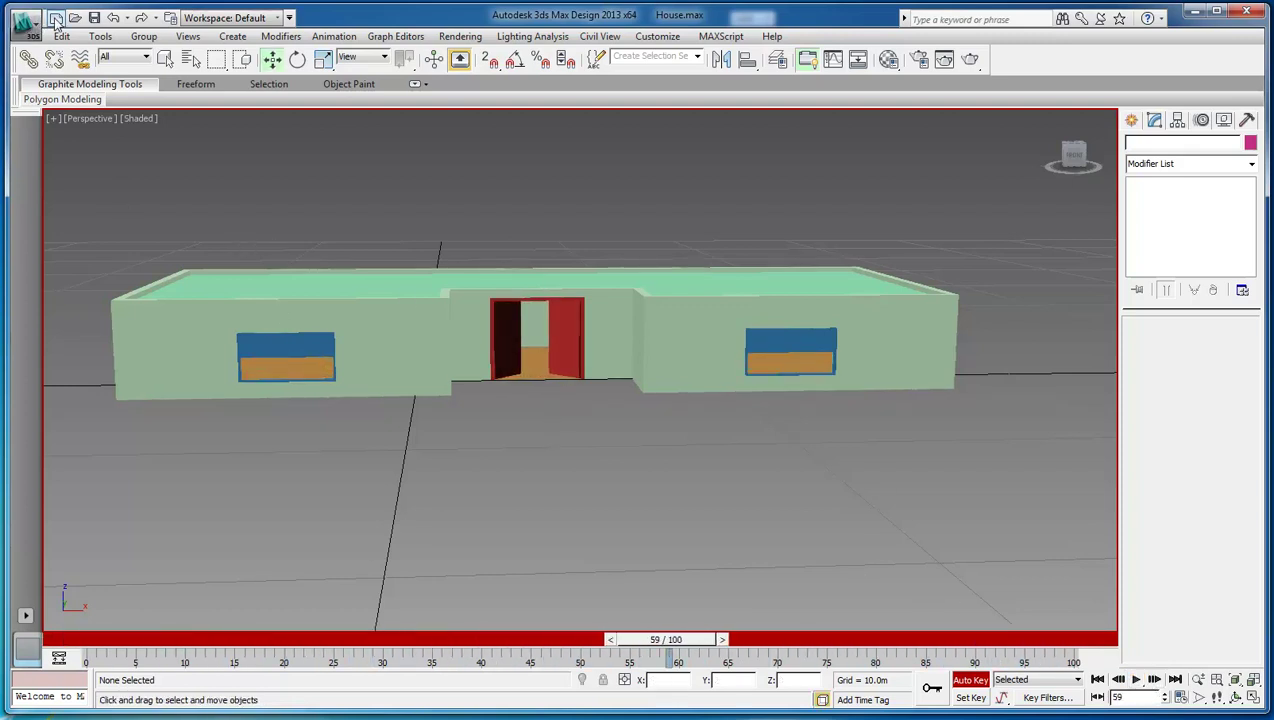
- Save the modified house scene, start a new scene with New All, and show four viewports with Top active
click(56, 17)
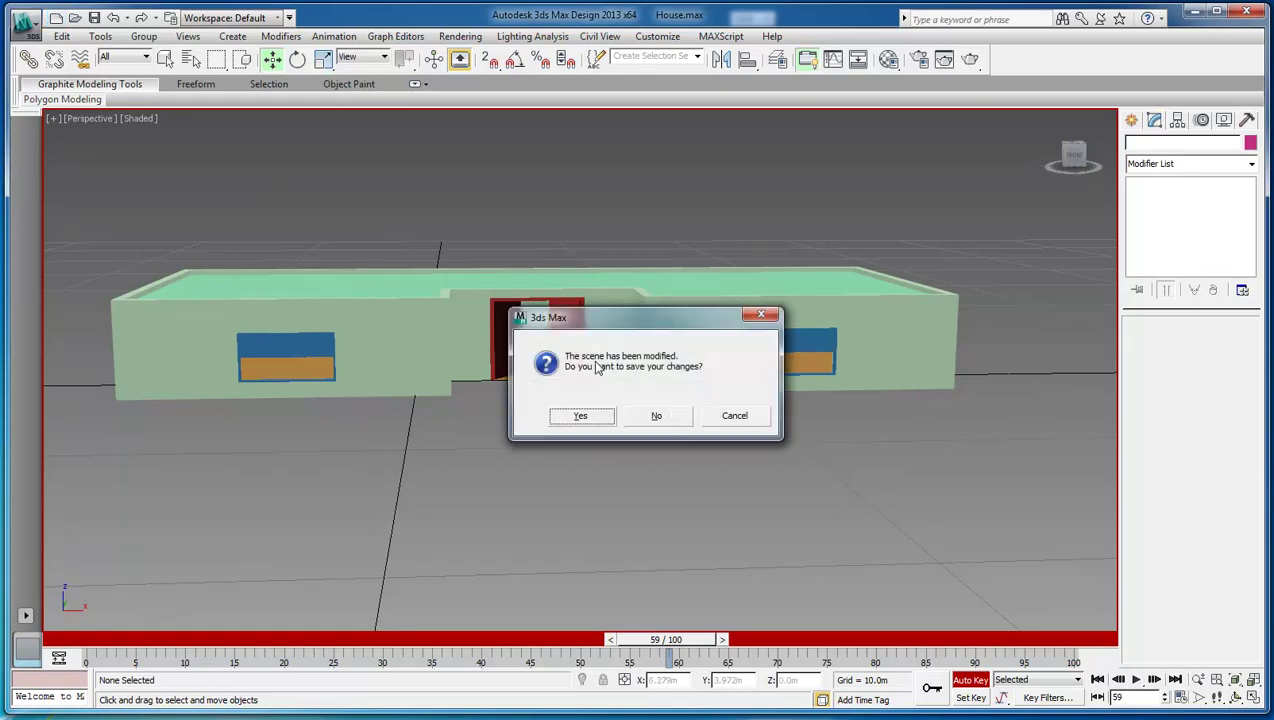
click(598, 416)
click(613, 413)
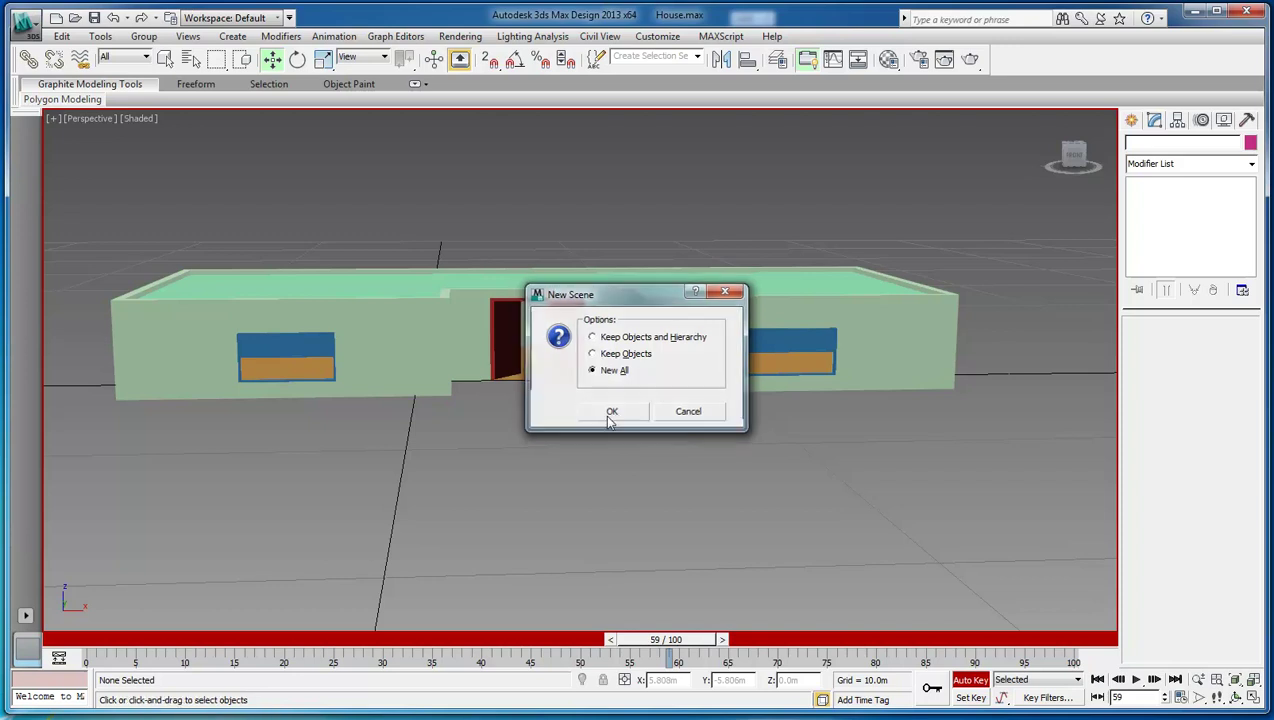
click(1254, 700)
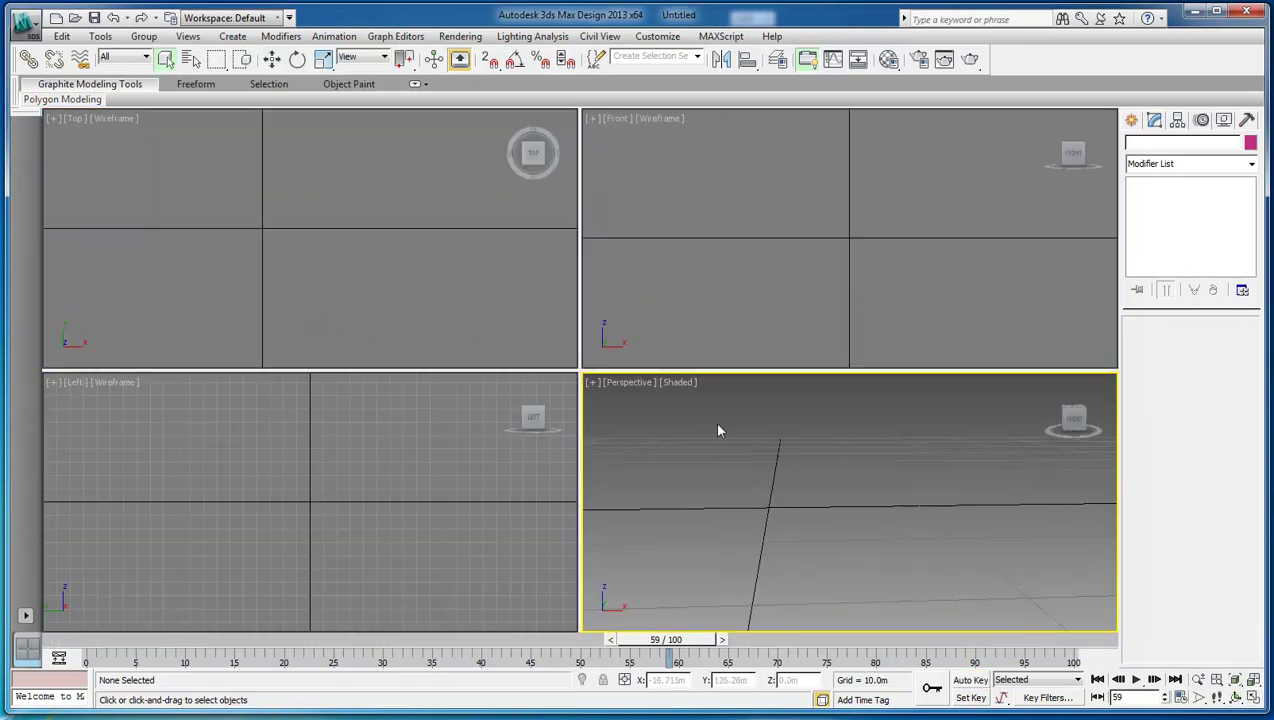
click(438, 259)
scroll(438, 263, down, 3)
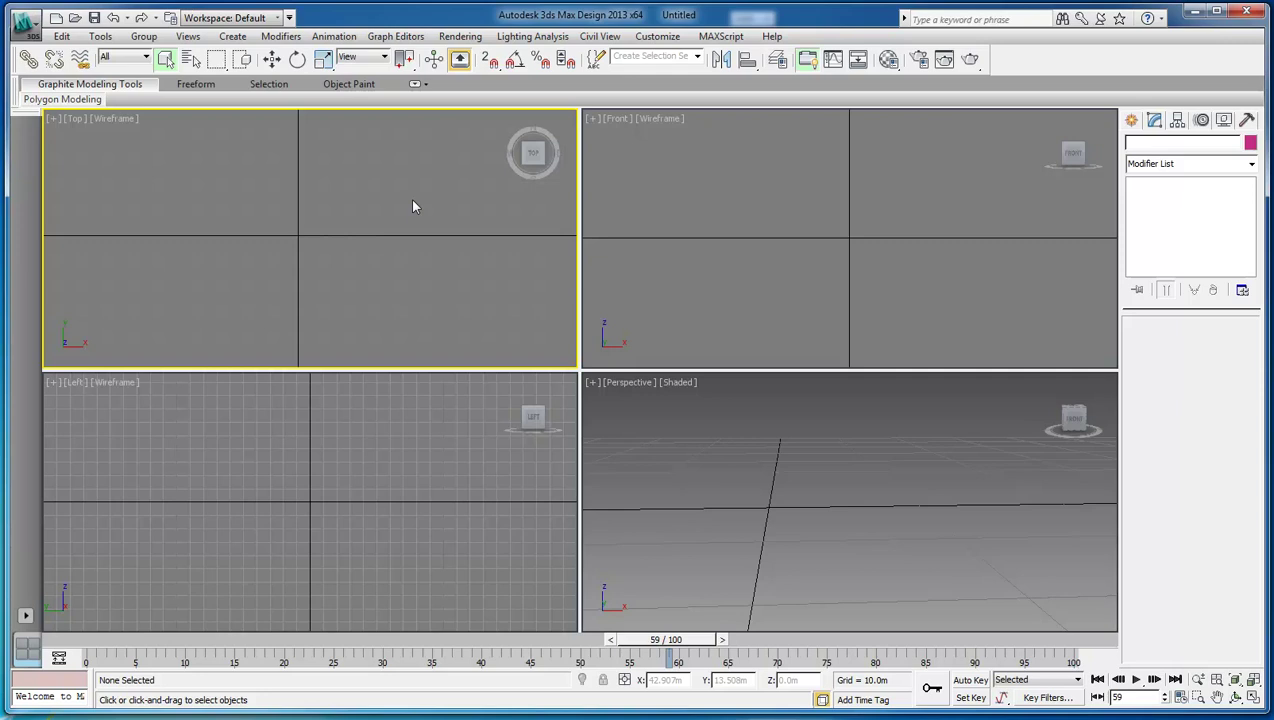
- Confirm metric Meters as the display unit and check the system unit scale
click(670, 38)
click(688, 247)
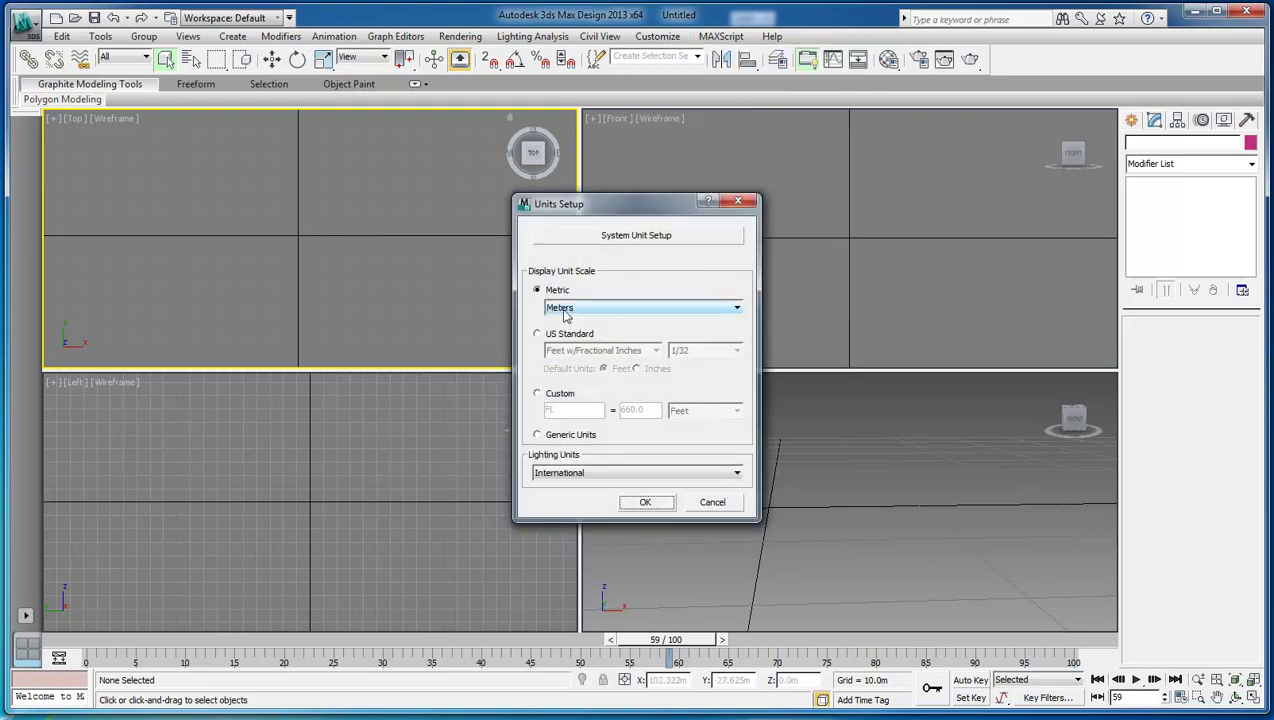
click(654, 240)
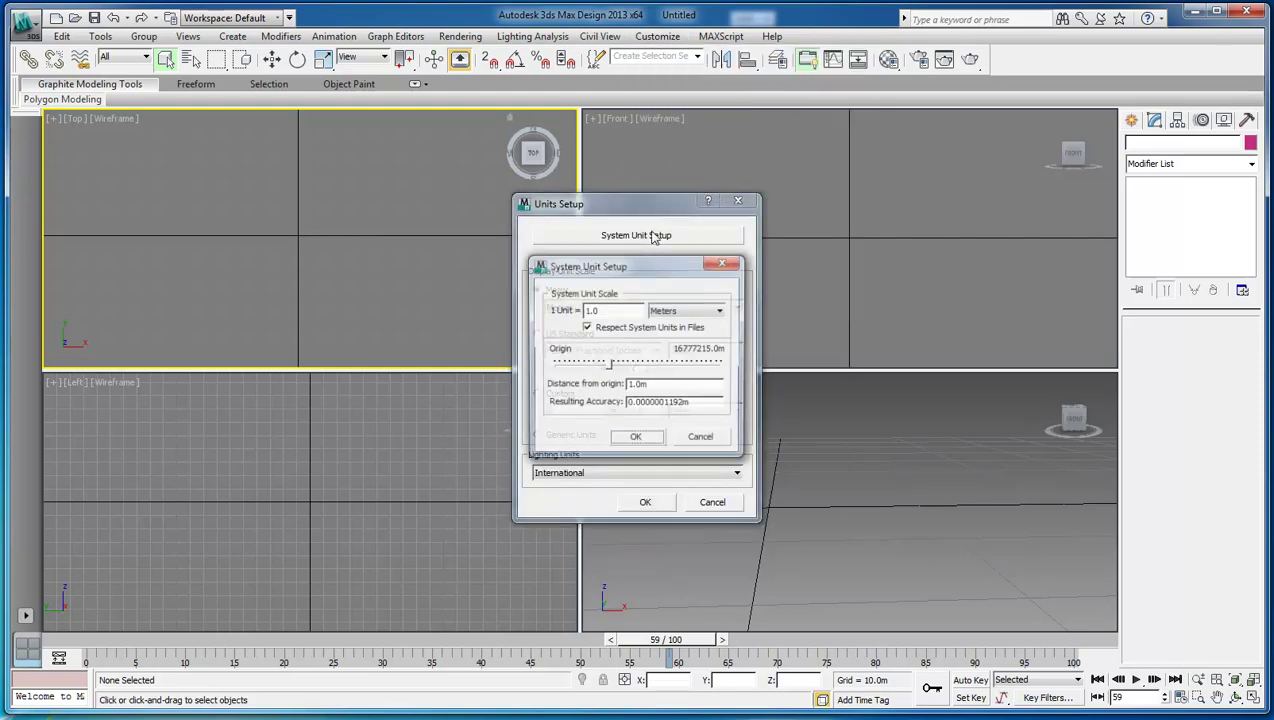
click(716, 256)
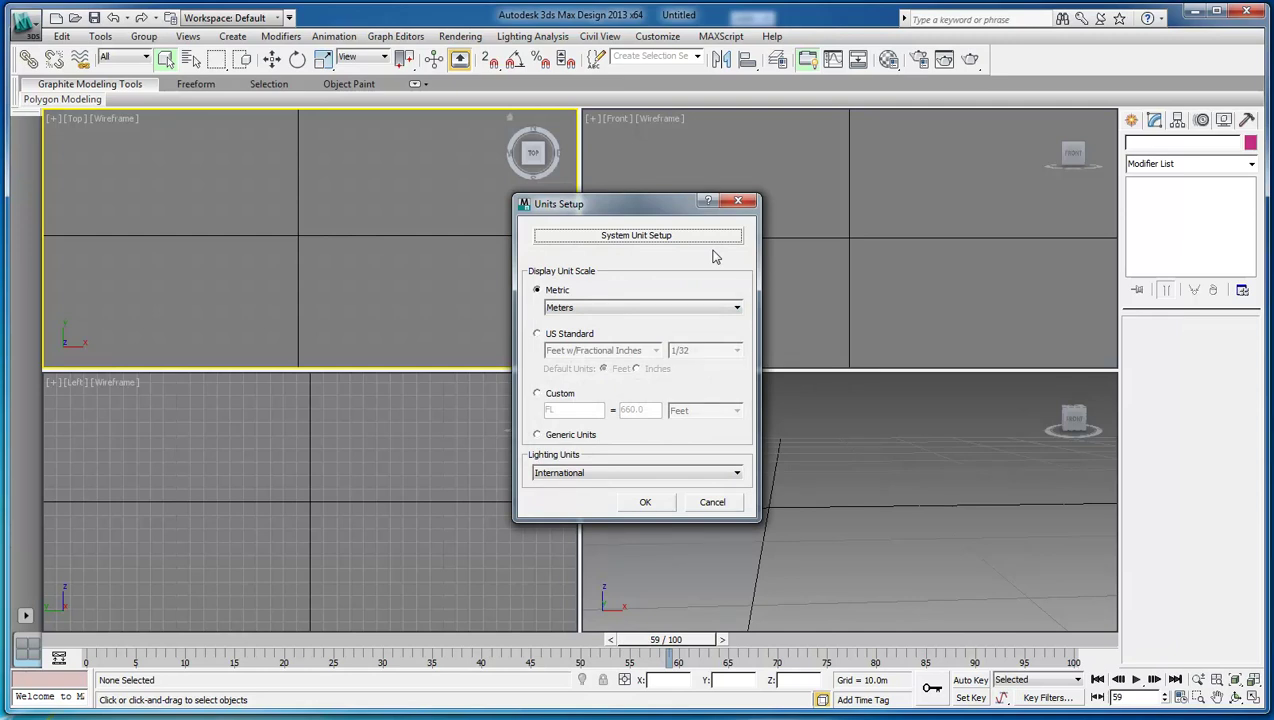
click(648, 501)
- Assign the NumPad 0 hotkey to Ortho Snapping Mode in the user interface customization
click(657, 36)
key(Escape)
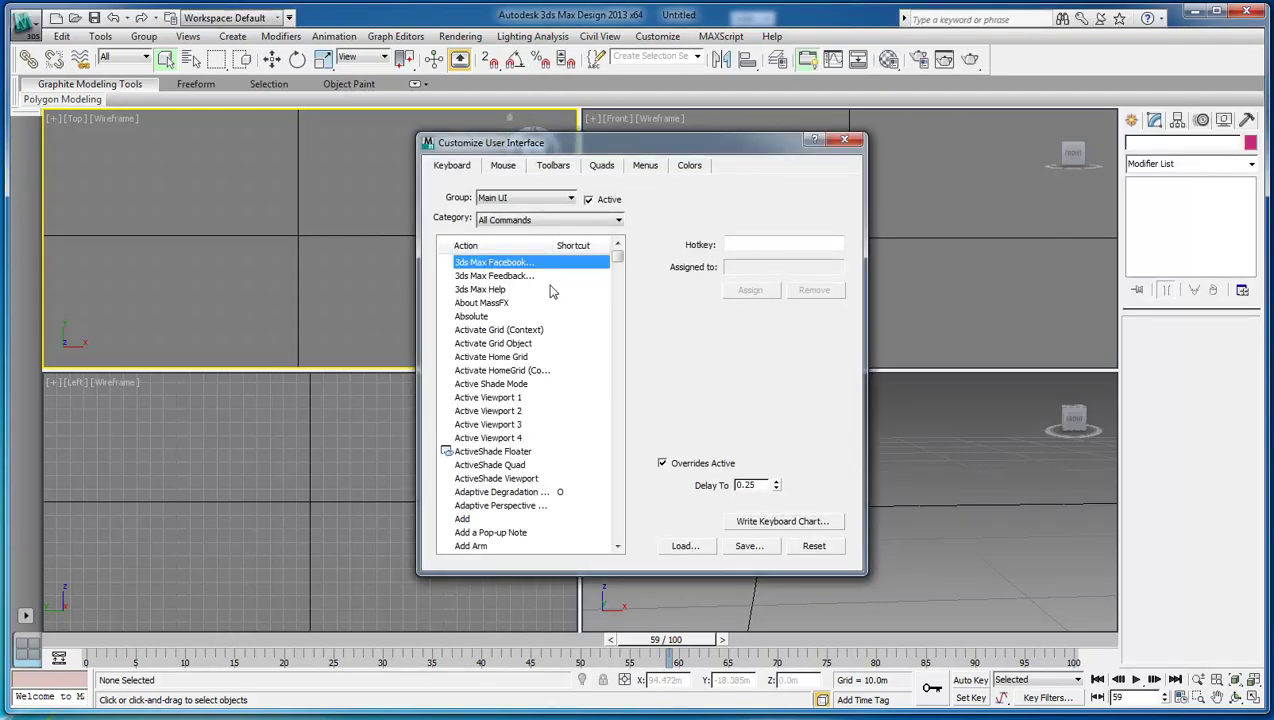
key(o)
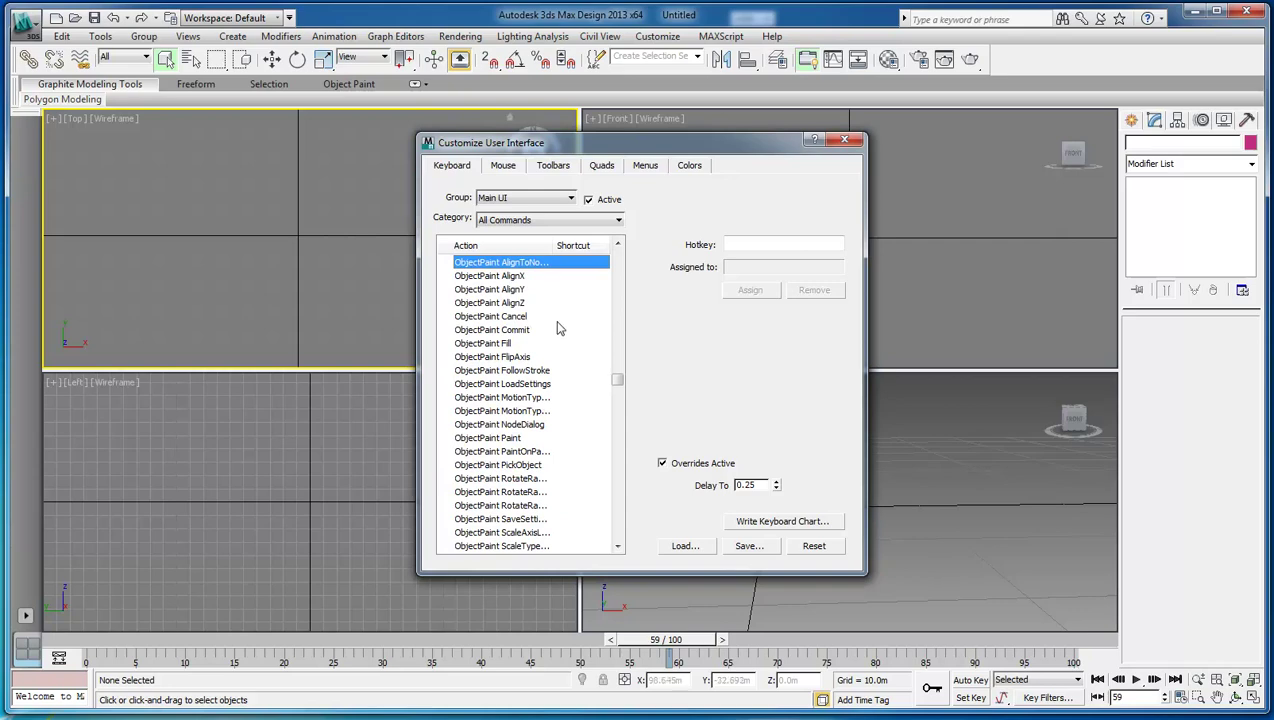
drag(614, 390, 617, 397)
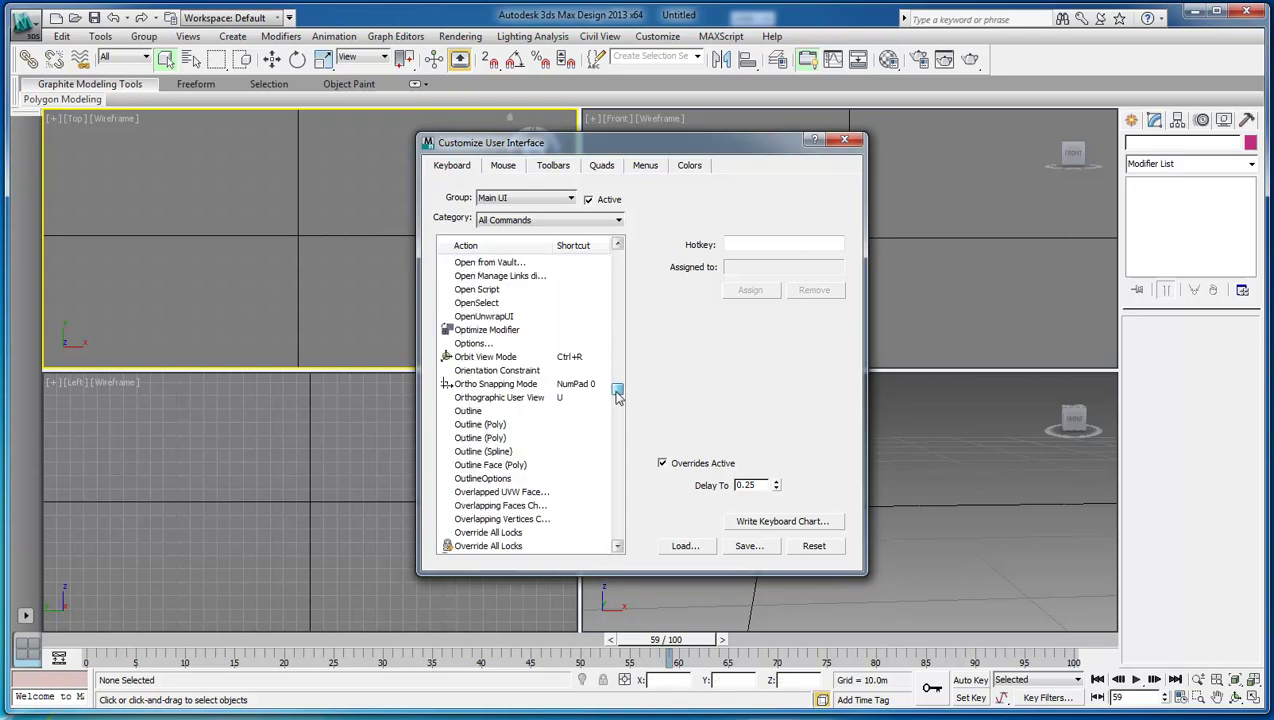
click(488, 387)
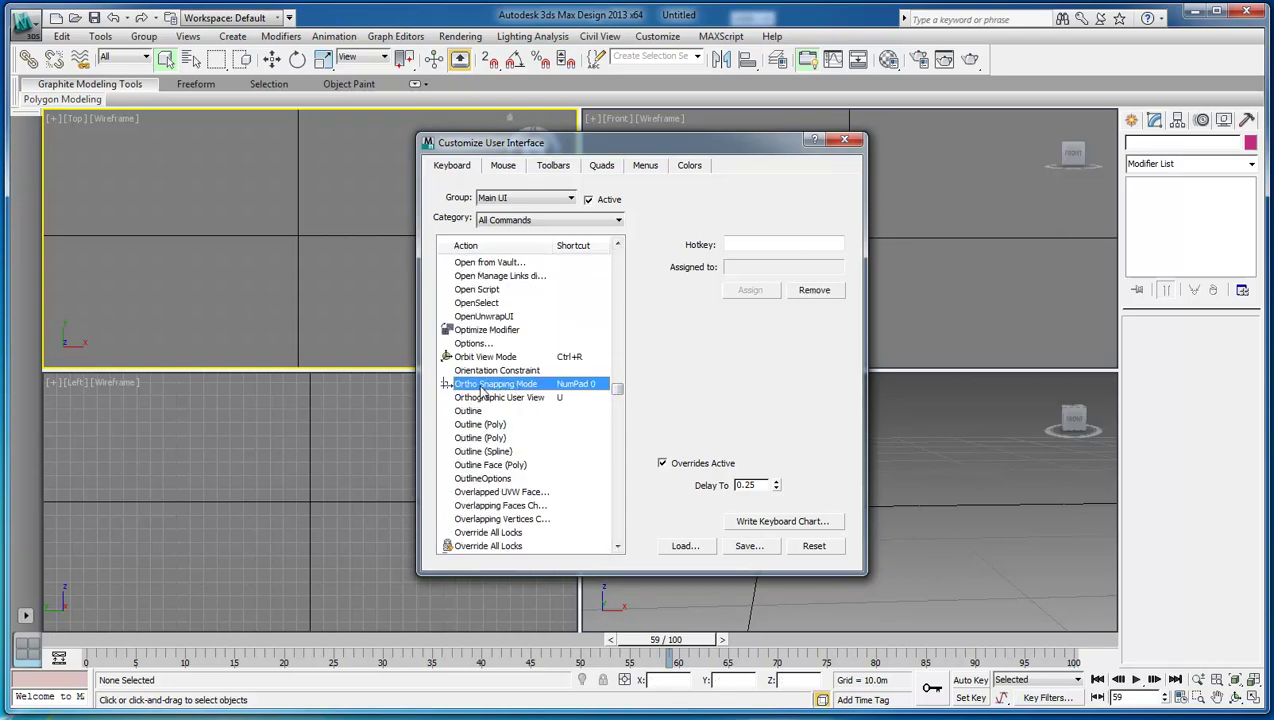
click(743, 245)
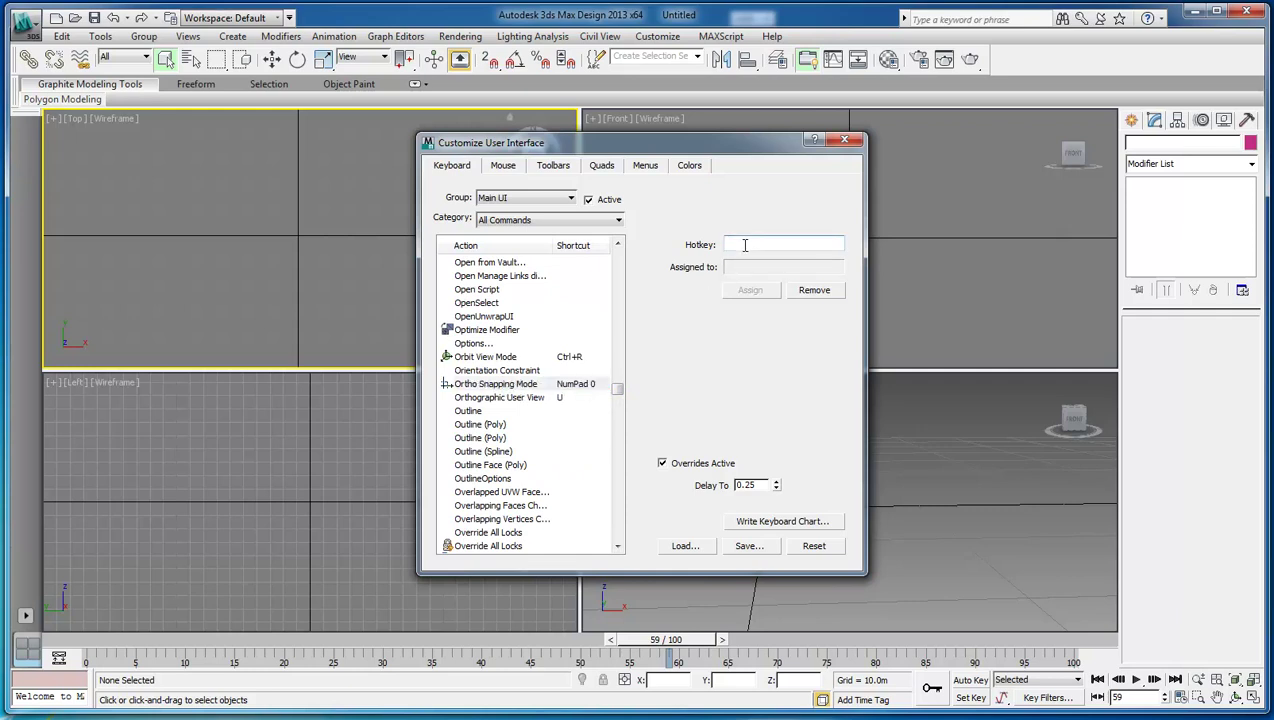
key(KP_0)
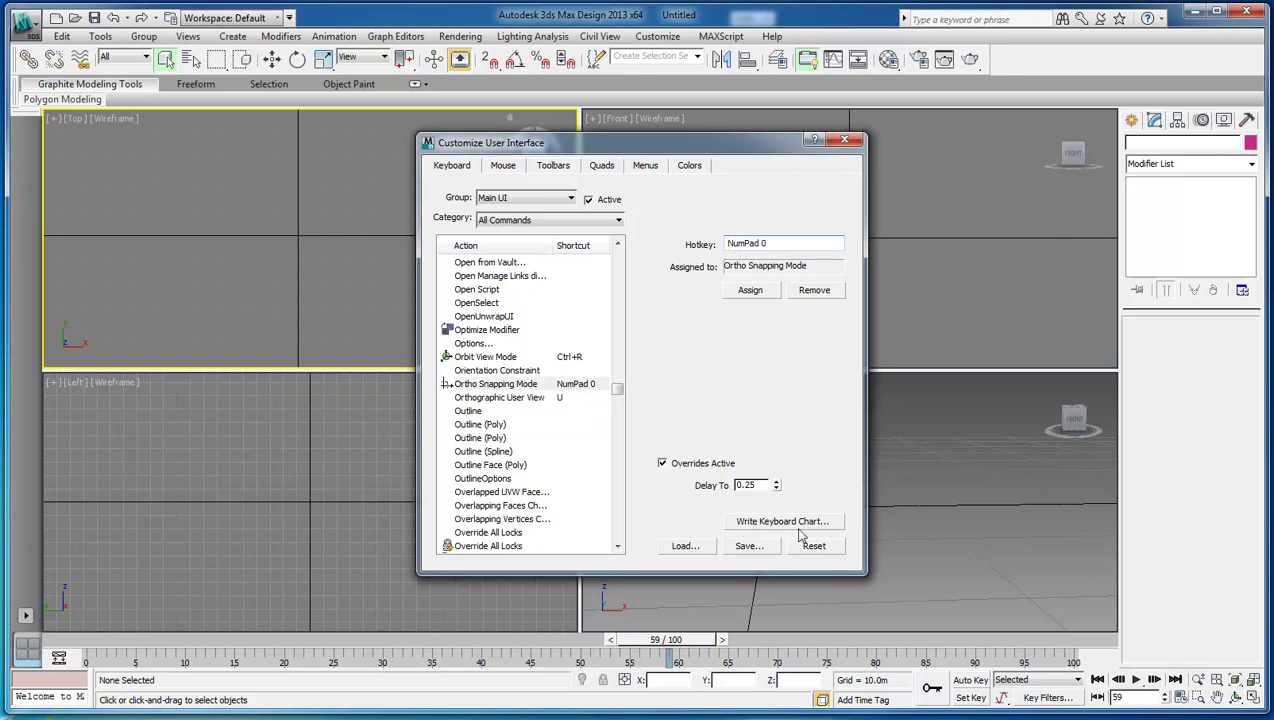
click(749, 290)
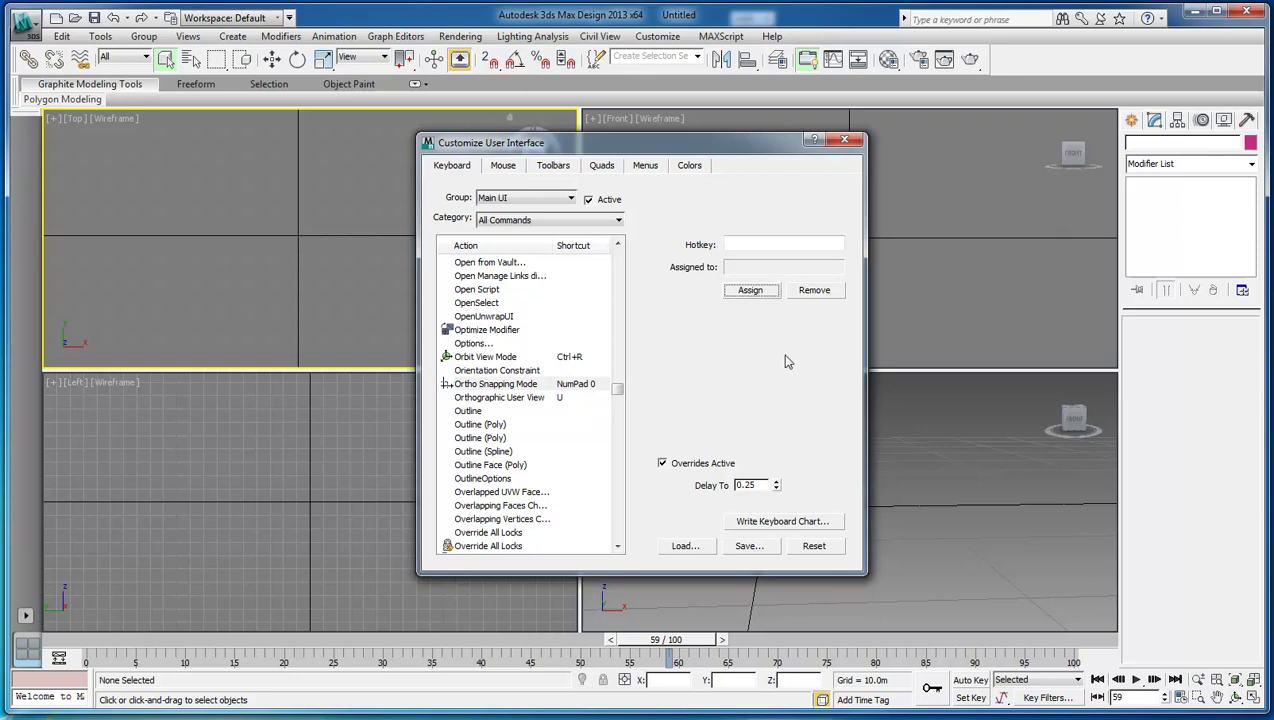
click(843, 141)
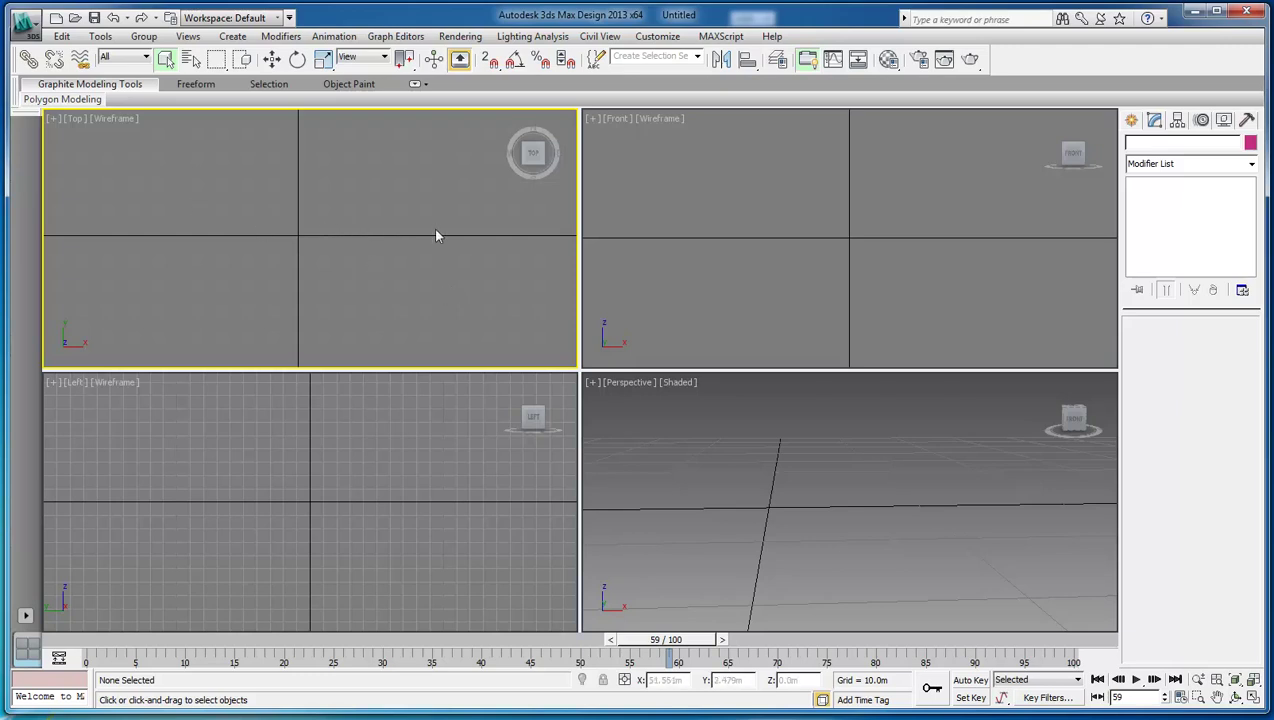
- Maximize the Top viewport so that it alone fills the viewport area
scroll(436, 236, down, 1)
scroll(436, 236, up, 1)
scroll(437, 235, up, 2)
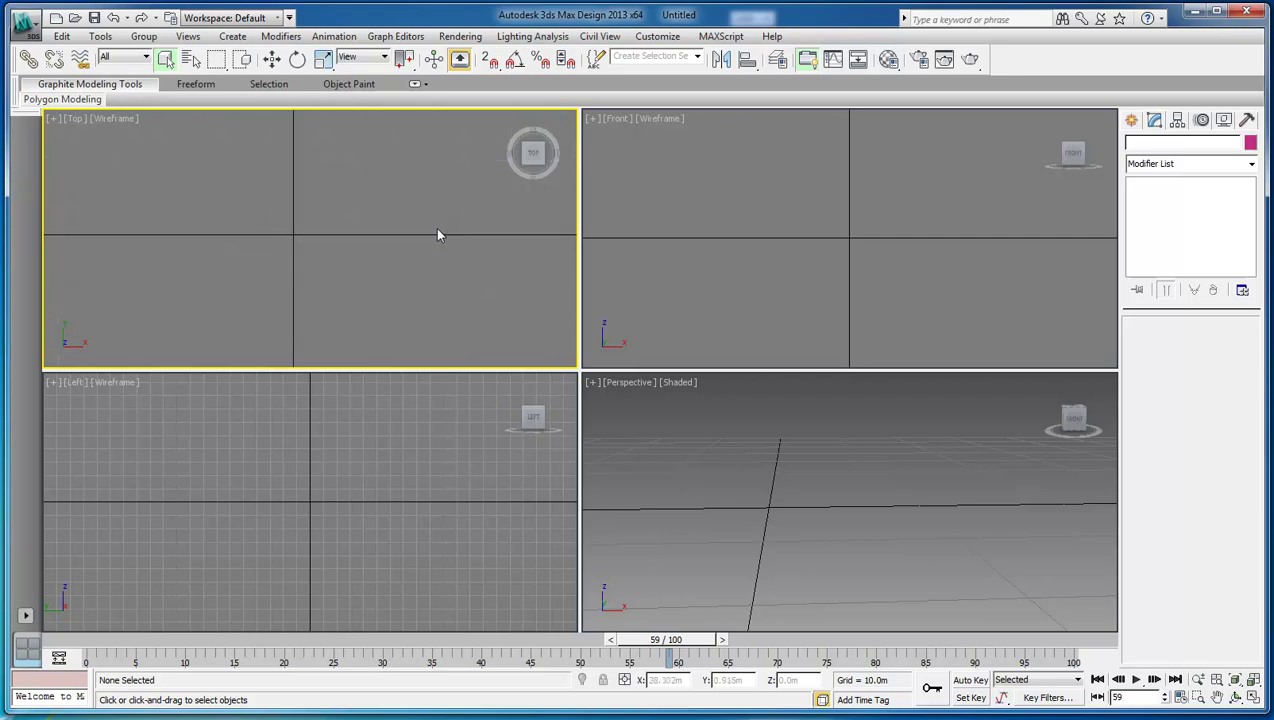
scroll(437, 235, down, 3)
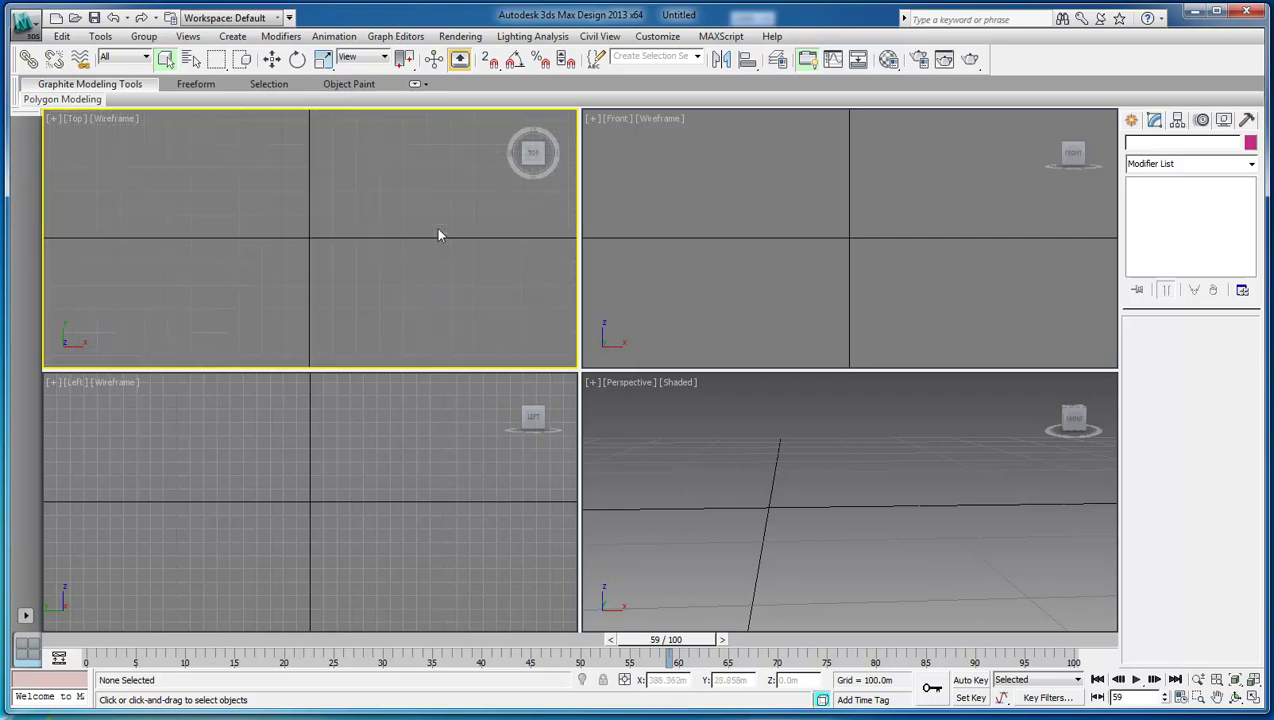
scroll(437, 235, up, 3)
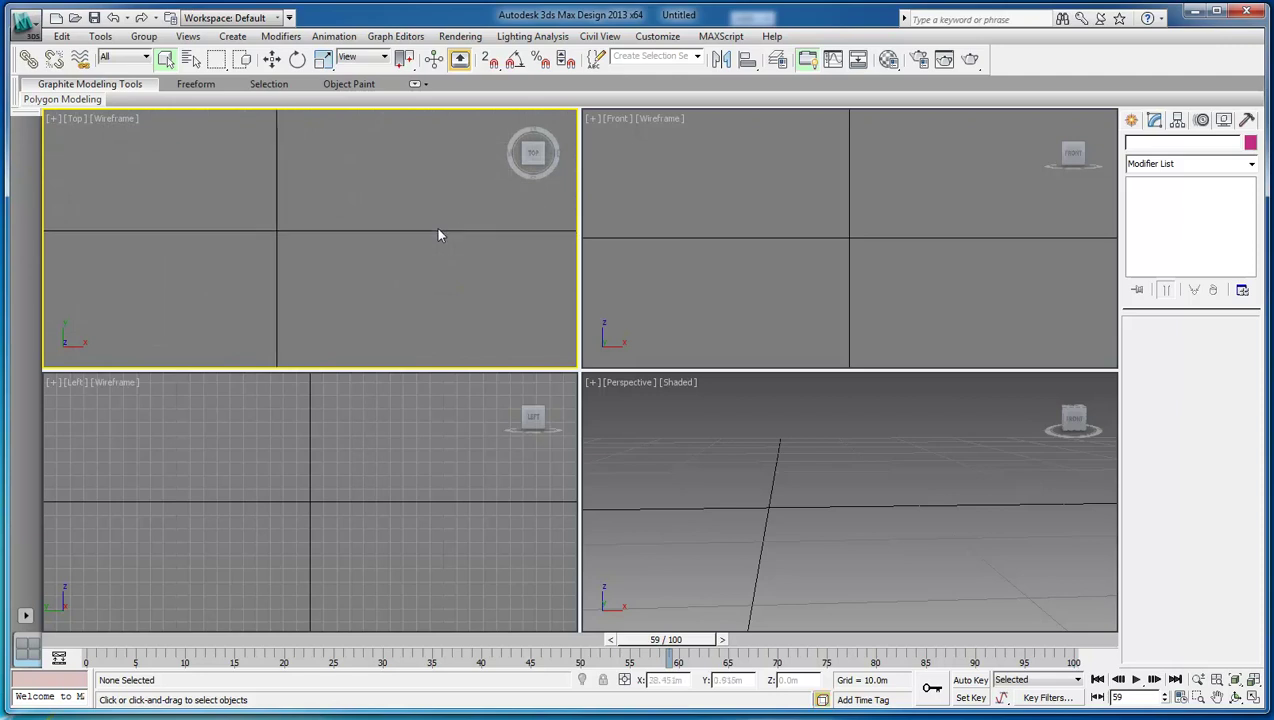
scroll(438, 235, up, 1)
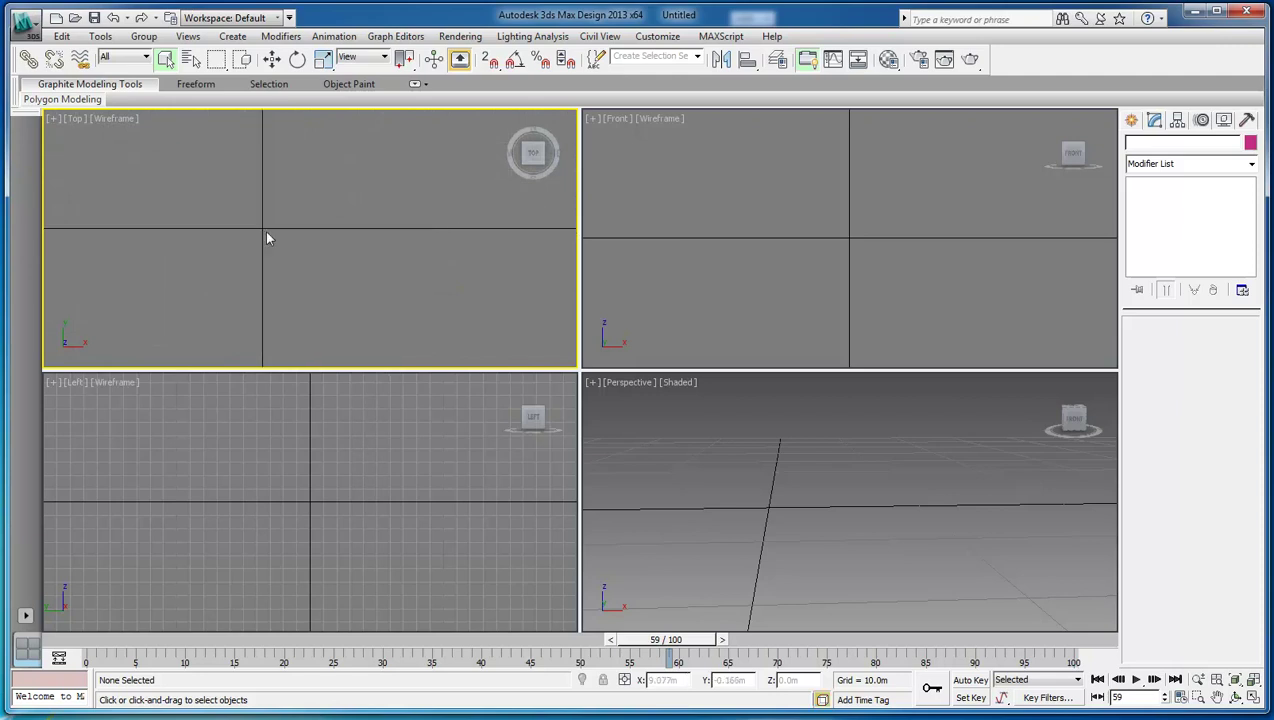
key(shift+z)
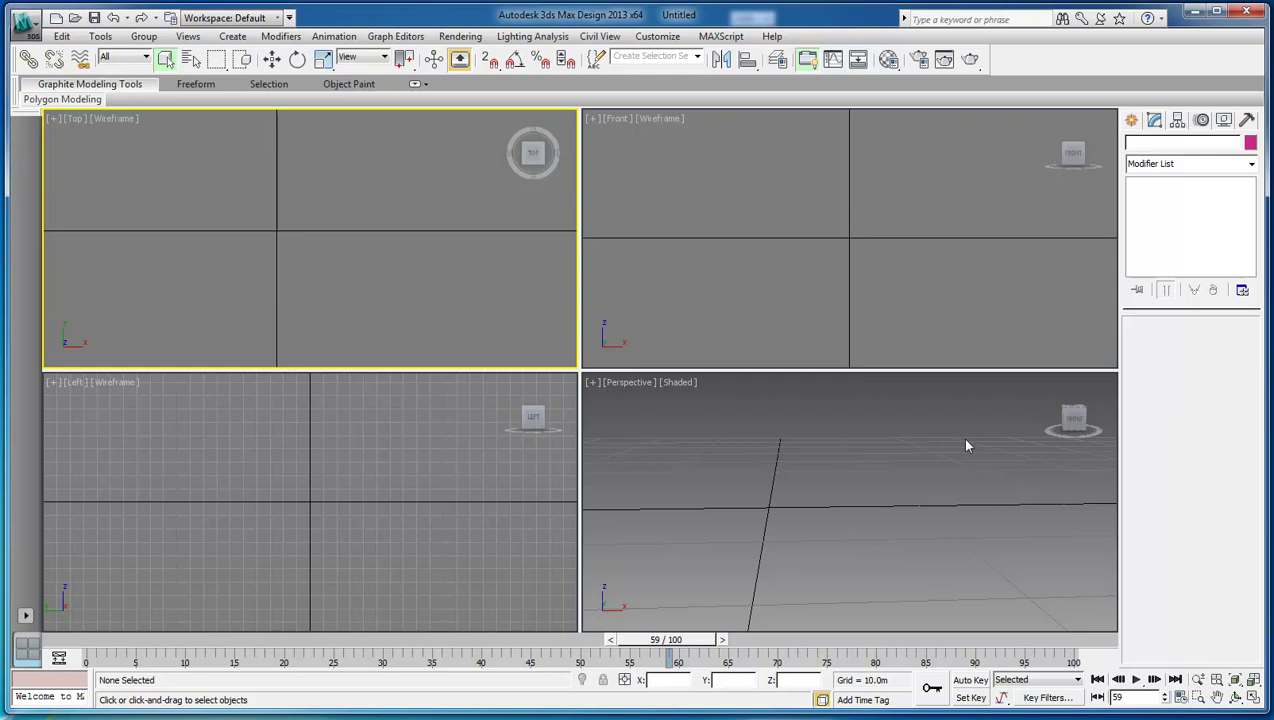
click(1255, 700)
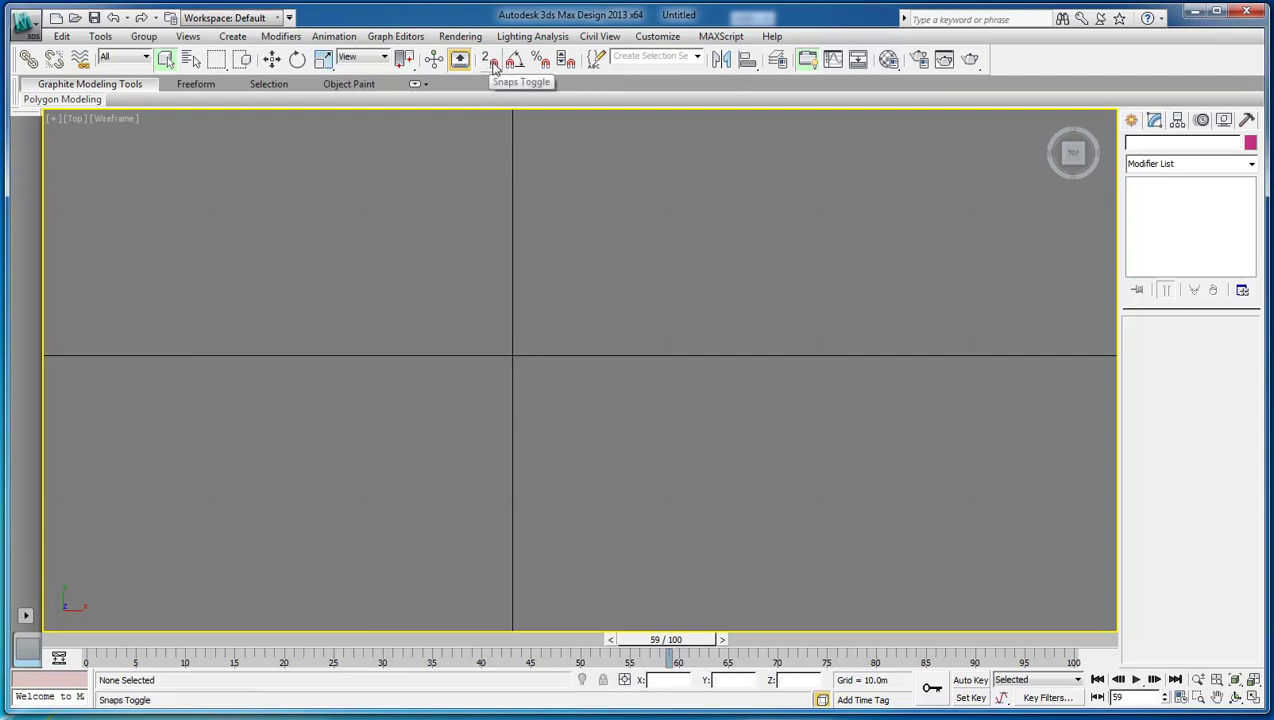
- Turn on 3D snapping and check the Grid Points and Endpoint snap settings
drag(493, 67, 490, 137)
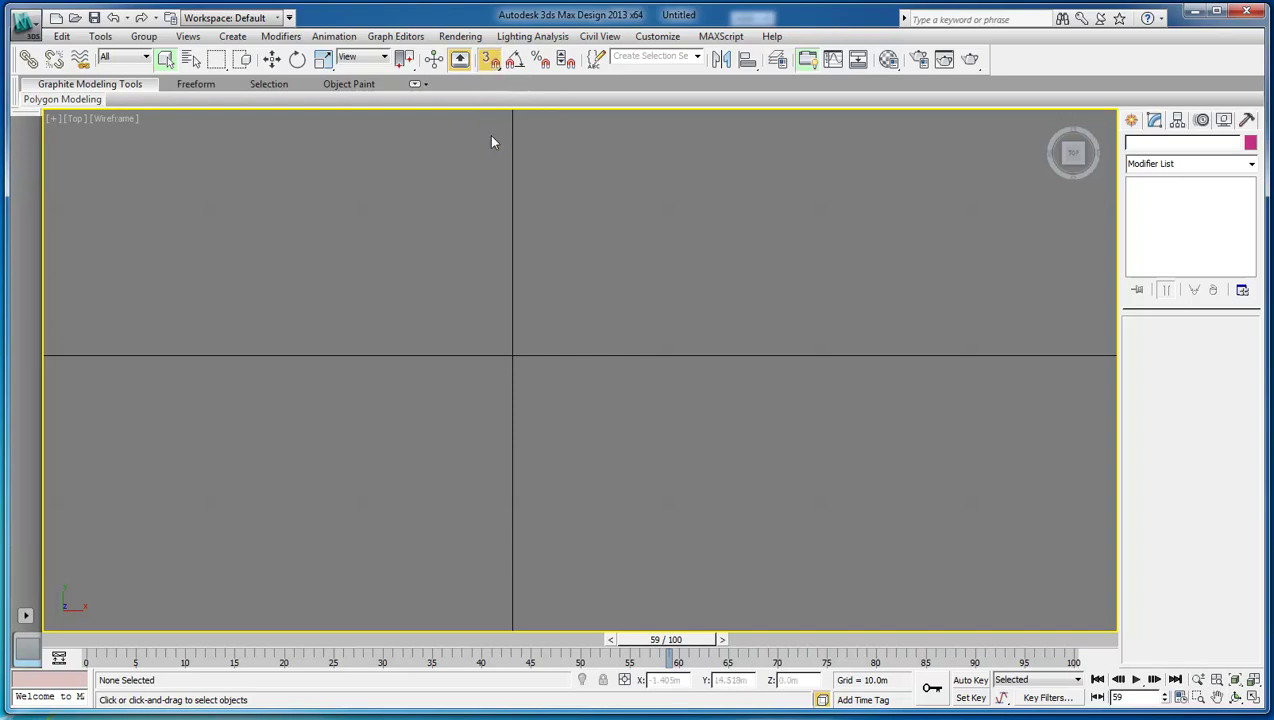
right_click(490, 67)
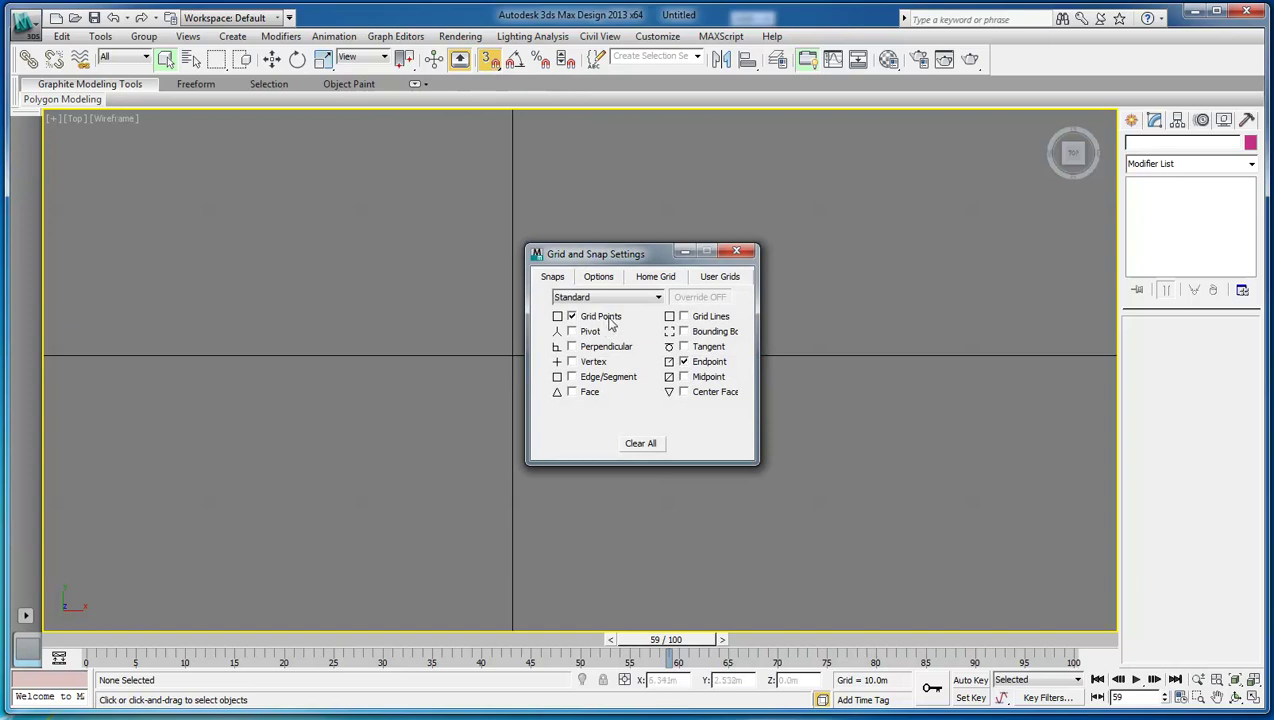
click(737, 251)
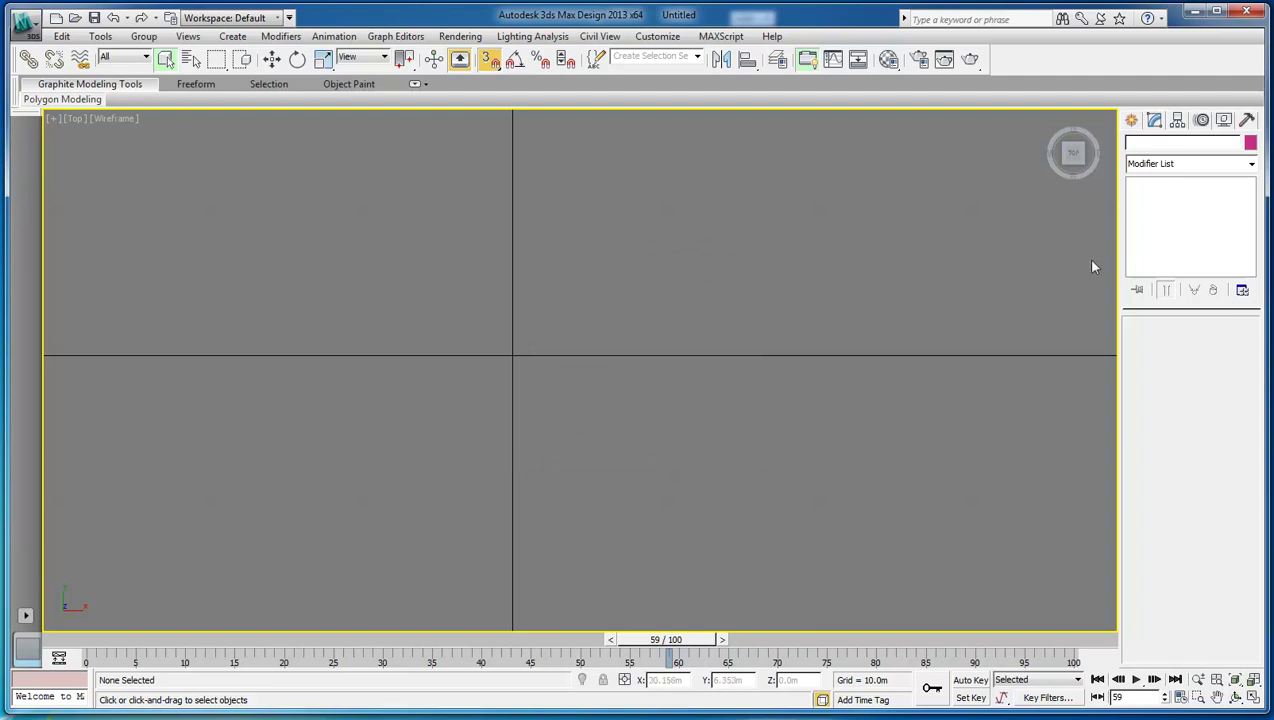
- Activate the Wall tool from the AEC Extended geometry category and keep 3D snapping on
click(1132, 120)
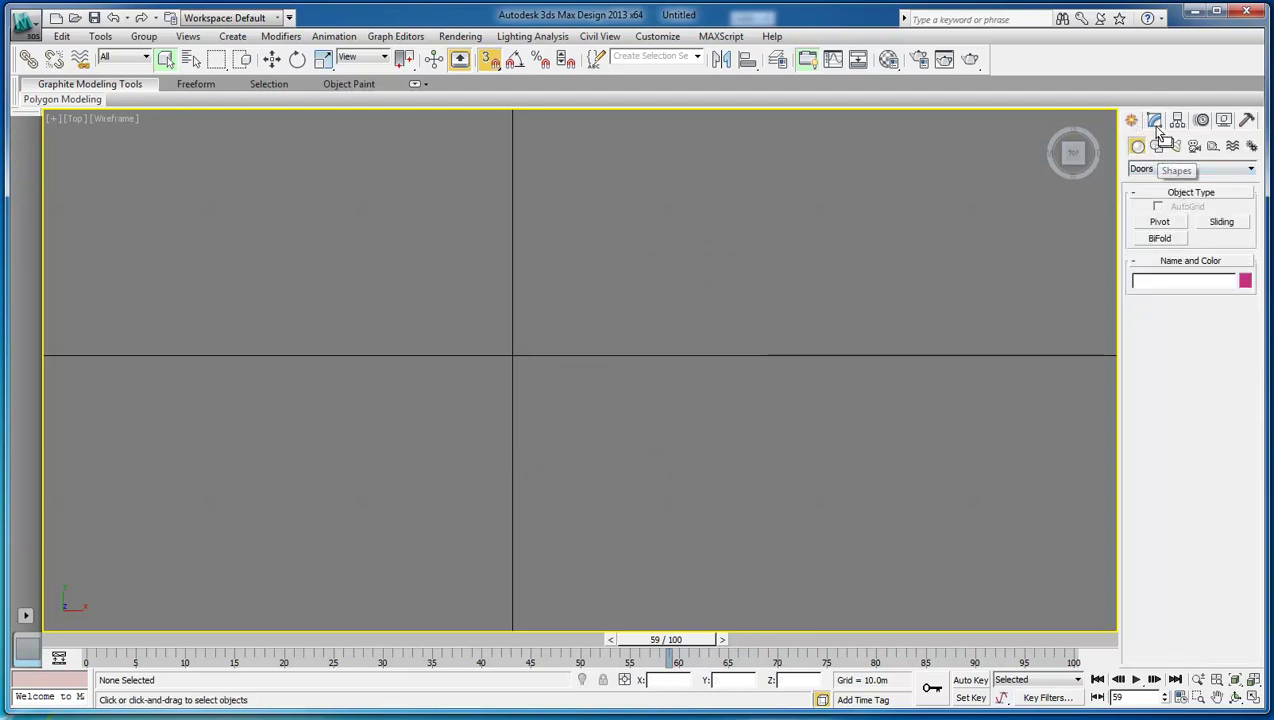
click(1155, 121)
click(1131, 120)
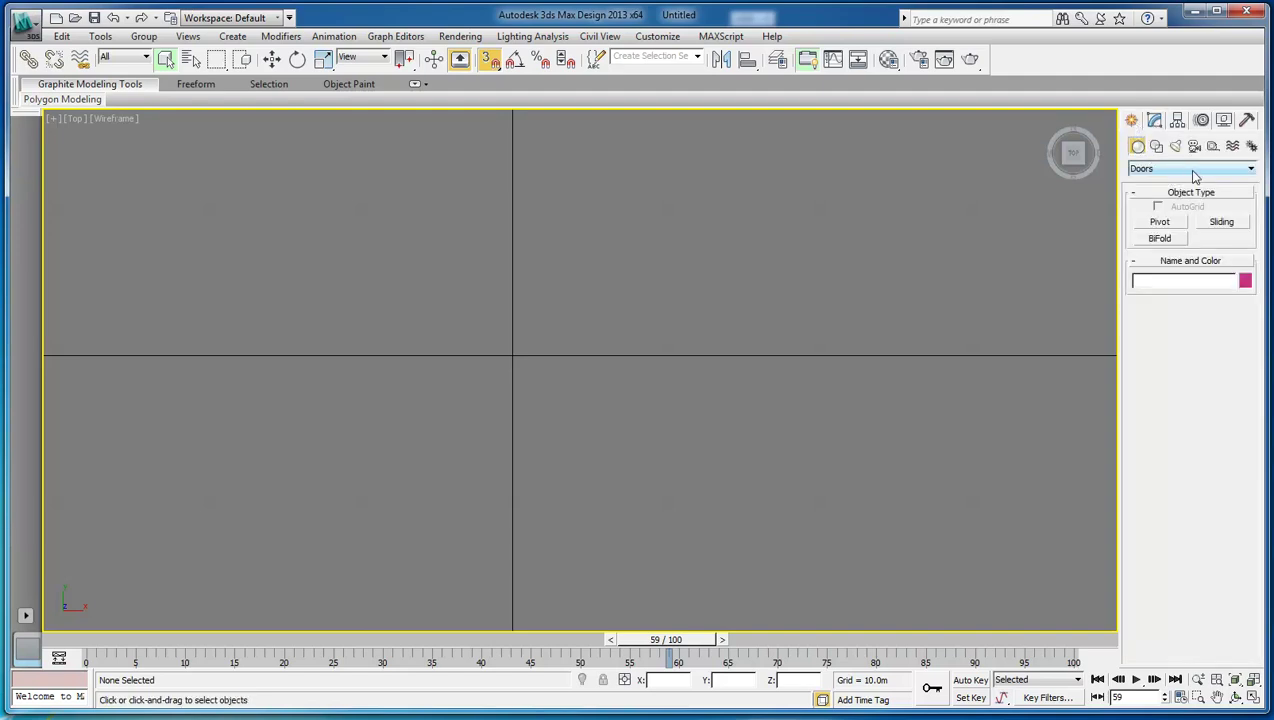
click(1193, 169)
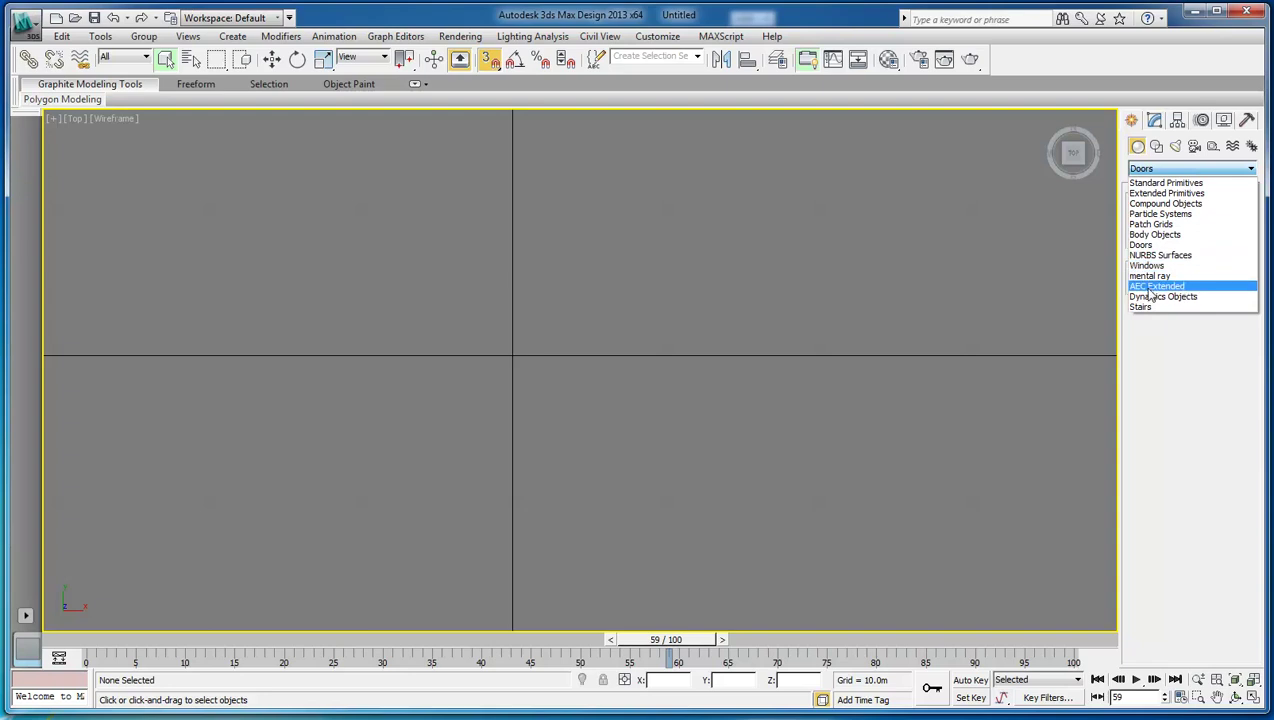
click(1155, 287)
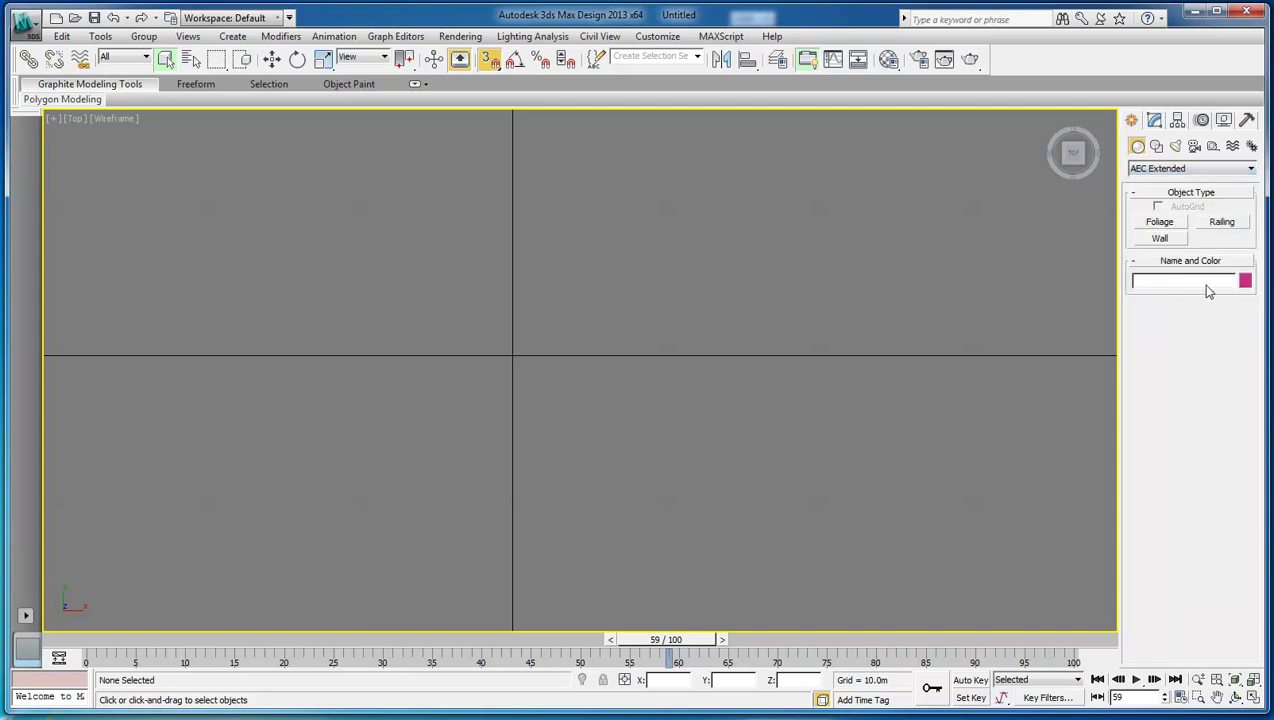
click(1163, 242)
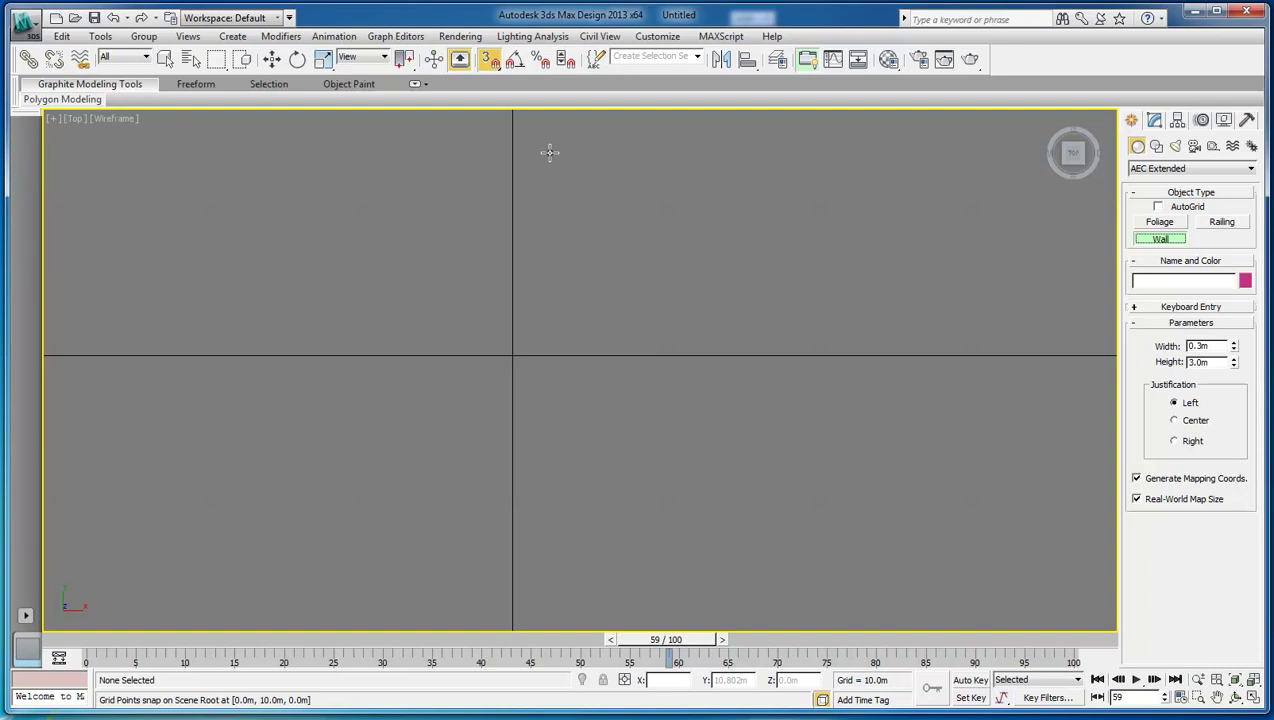
click(489, 60)
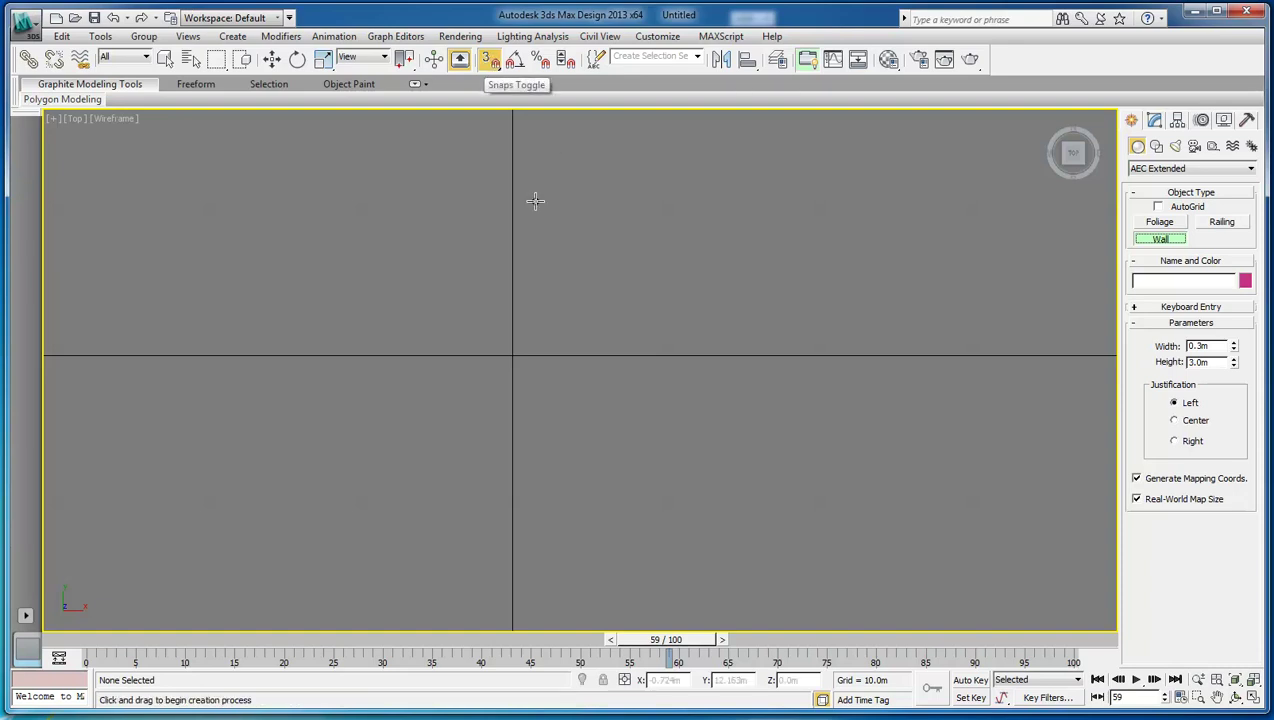
- Draw a closed U-shaped wall outline about 30 m wide and 20 m deep on the grid points, welding the last point to the first
click(359, 204)
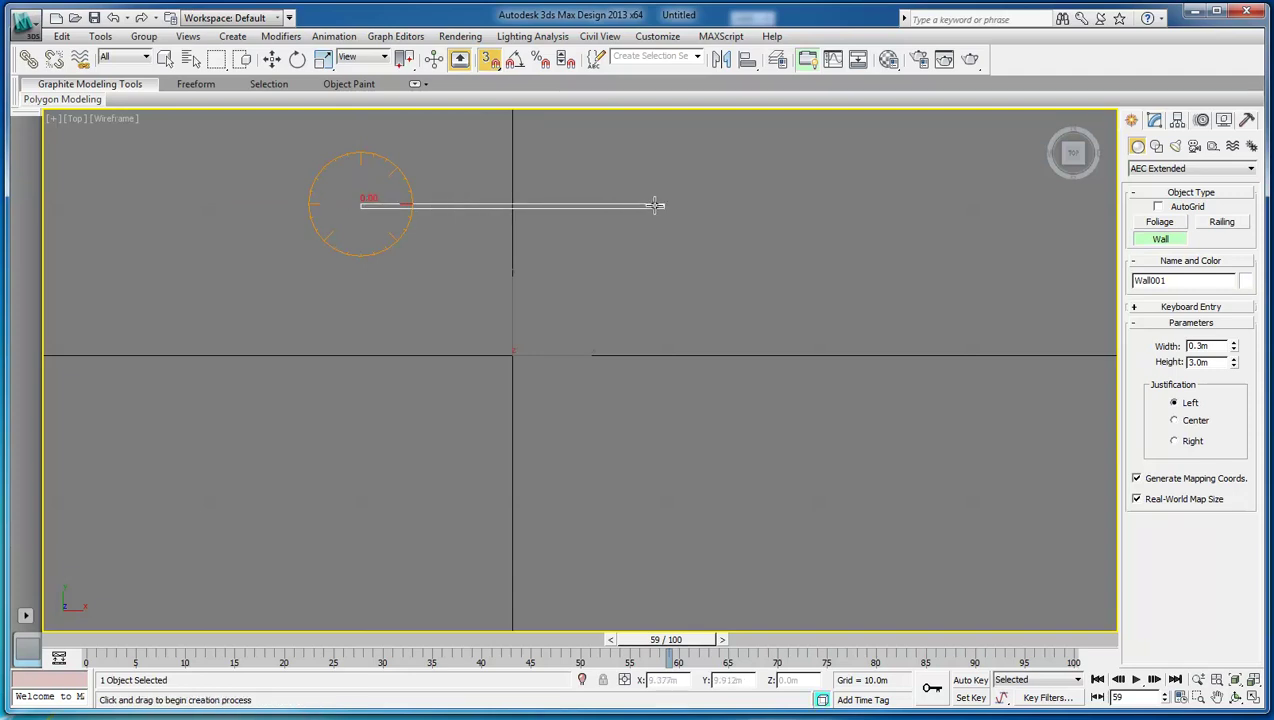
click(814, 205)
click(814, 505)
click(665, 505)
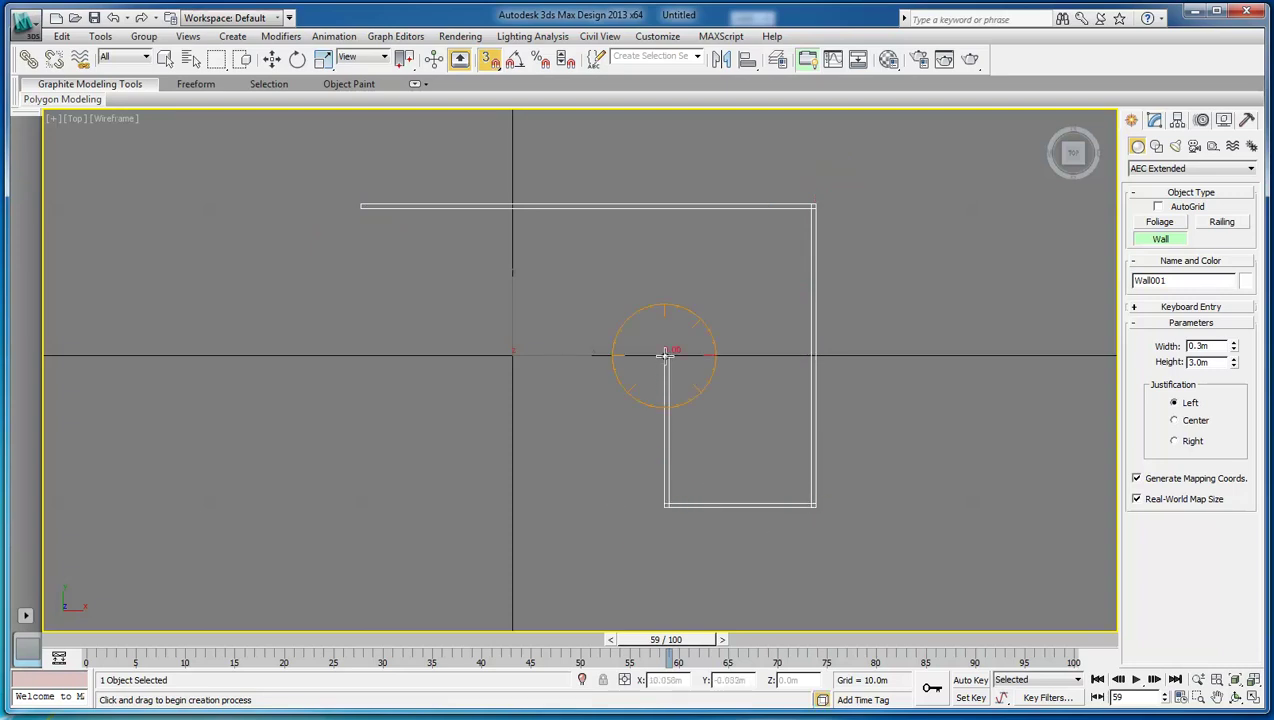
click(665, 355)
click(512, 355)
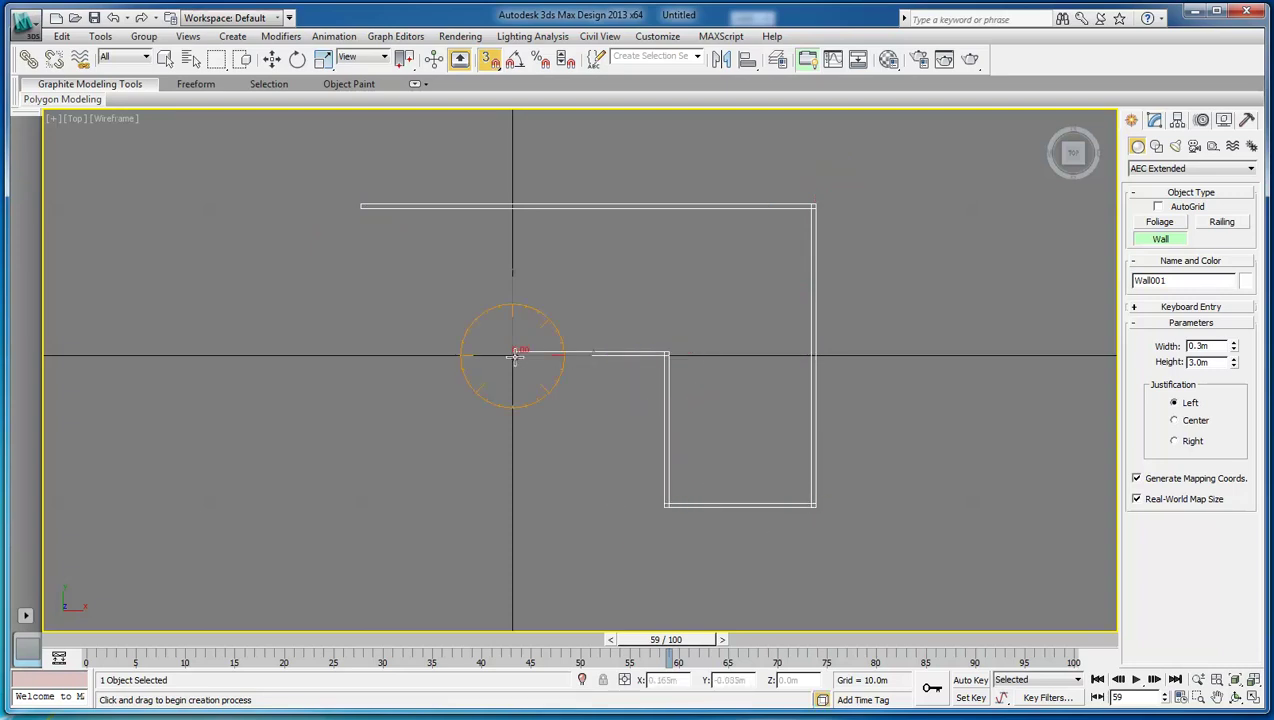
click(512, 505)
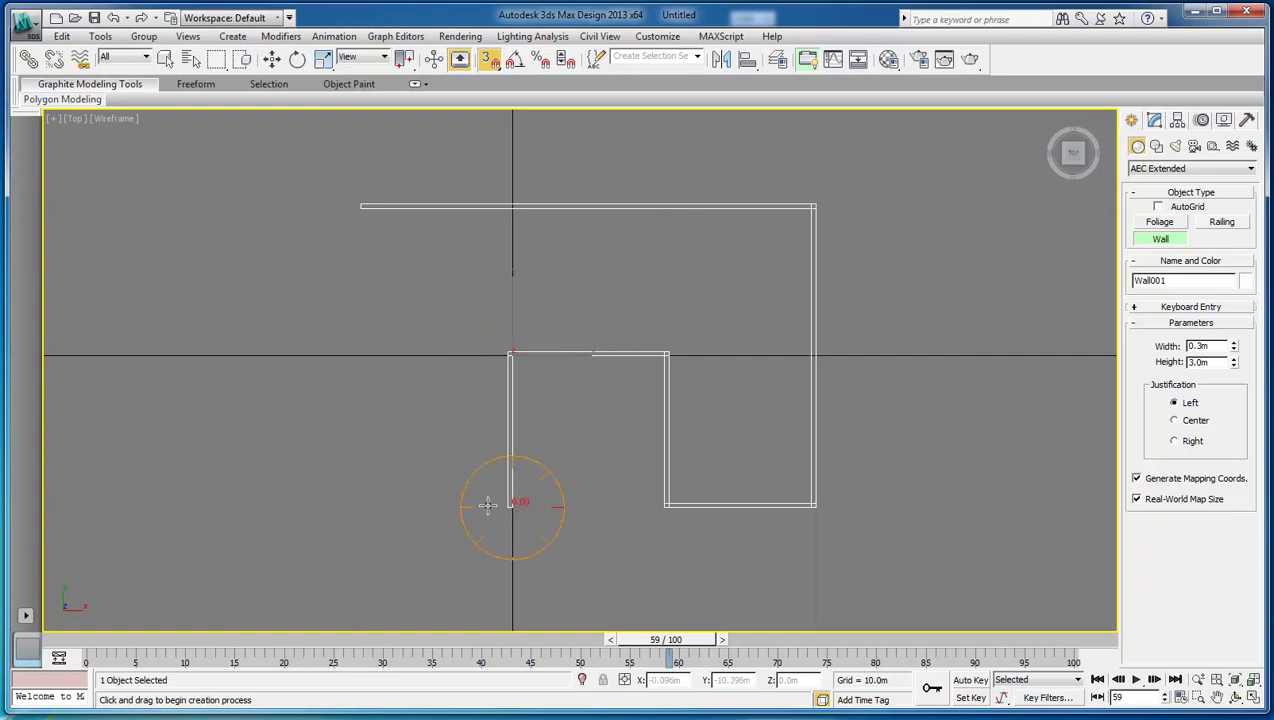
click(362, 505)
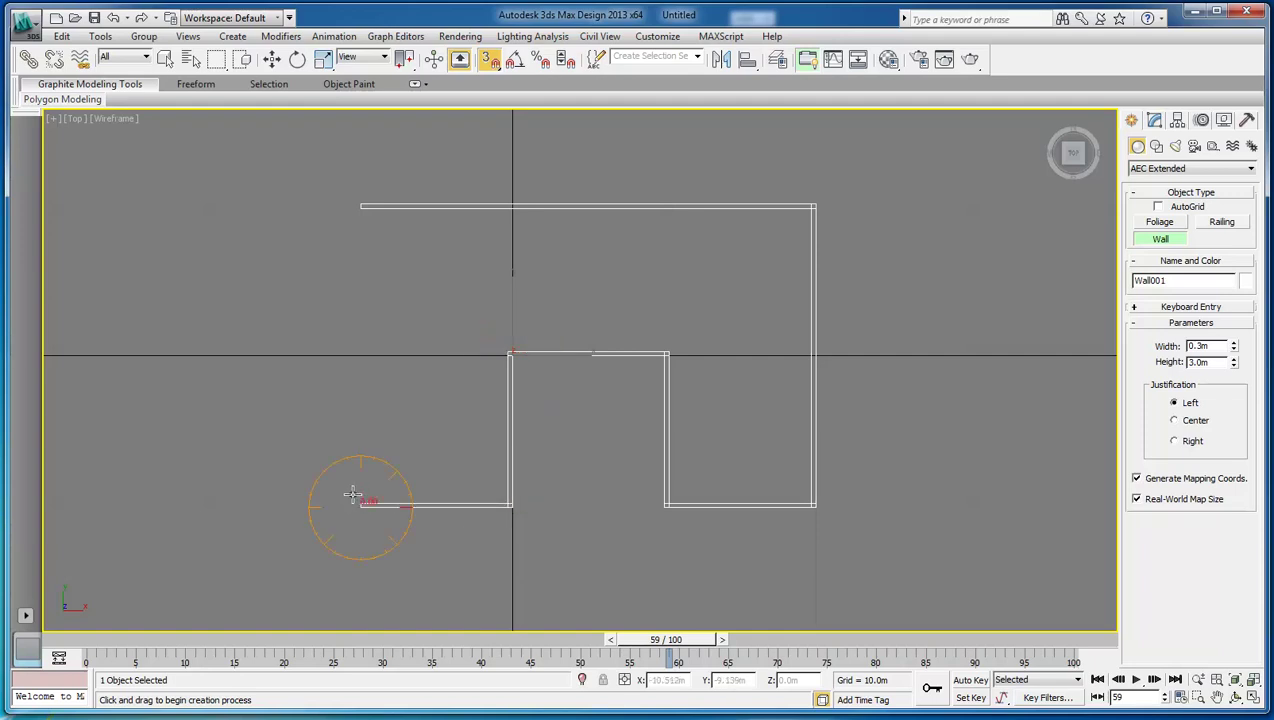
click(362, 206)
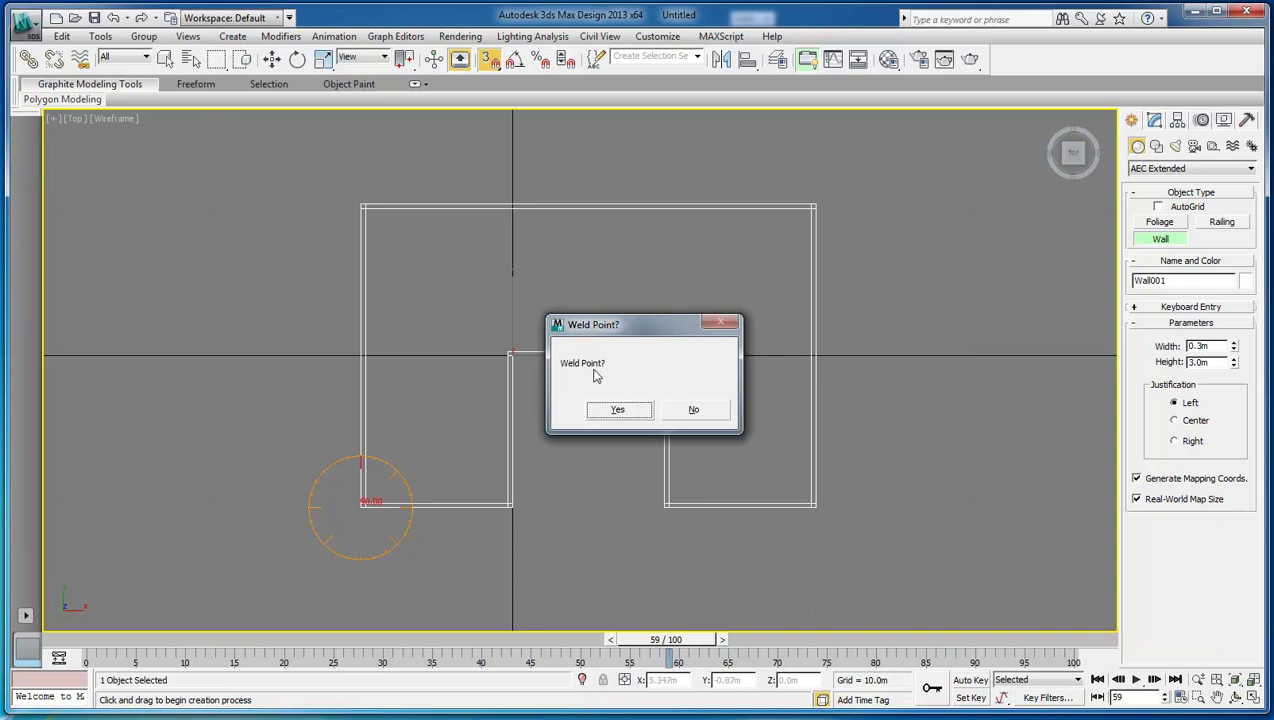
click(620, 411)
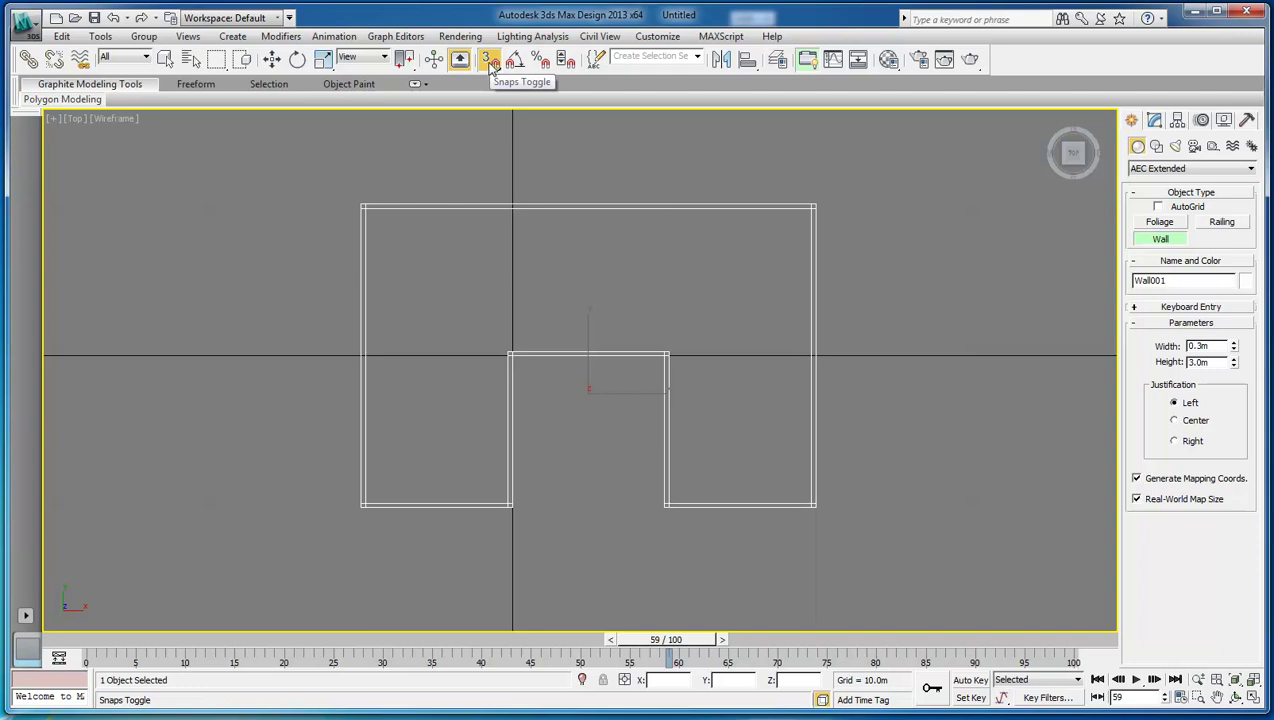
- Turn off 3D snapping and add an Edit Poly modifier to the wall
click(488, 60)
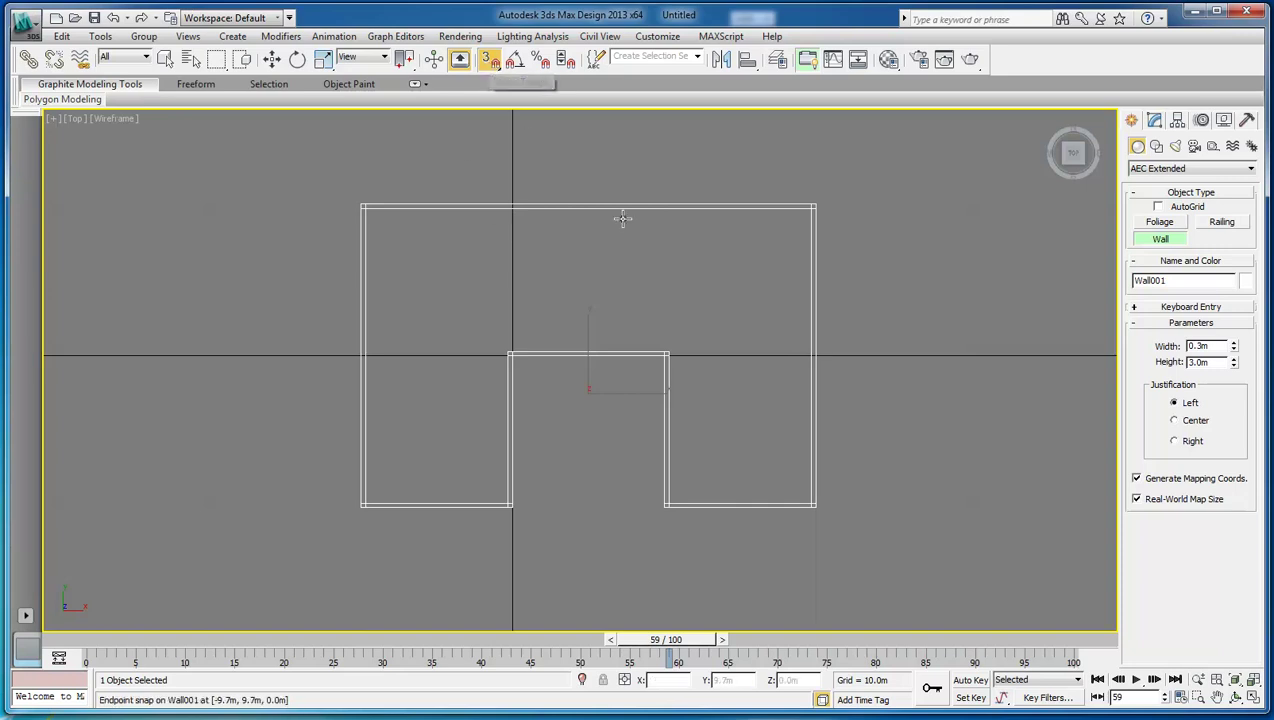
click(488, 60)
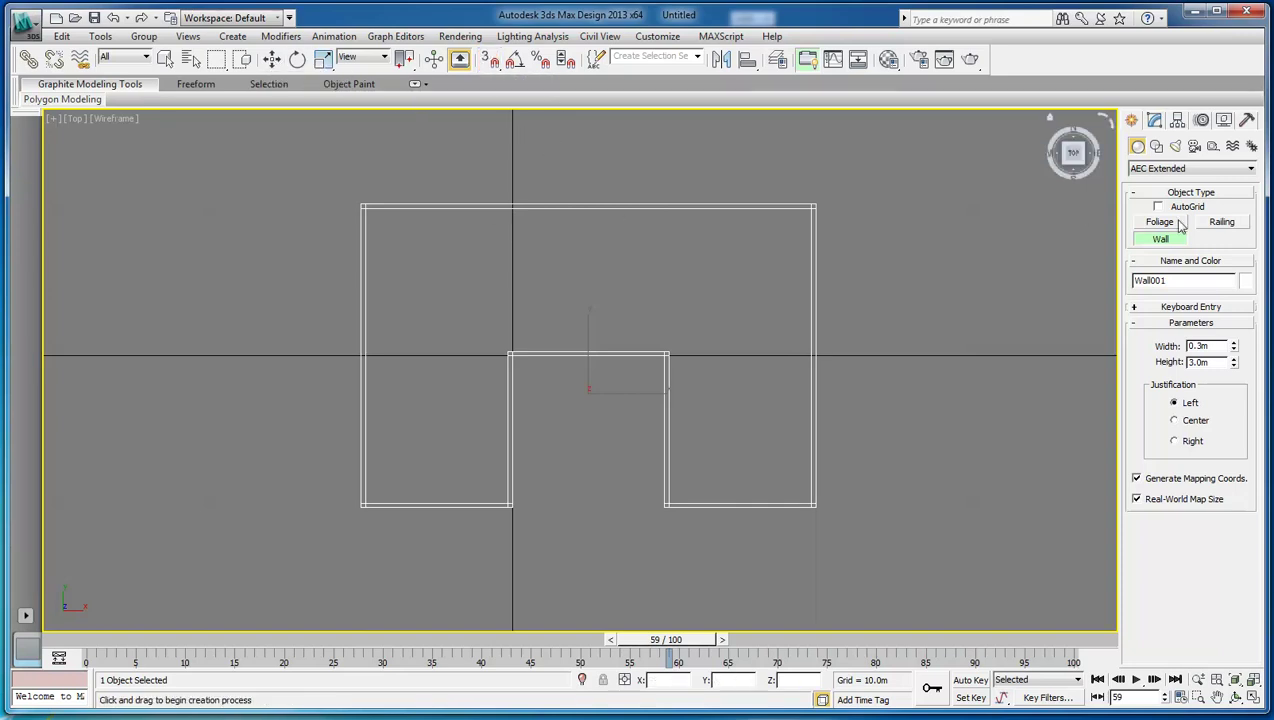
click(1155, 120)
click(1251, 164)
scroll(1212, 388, down, 4)
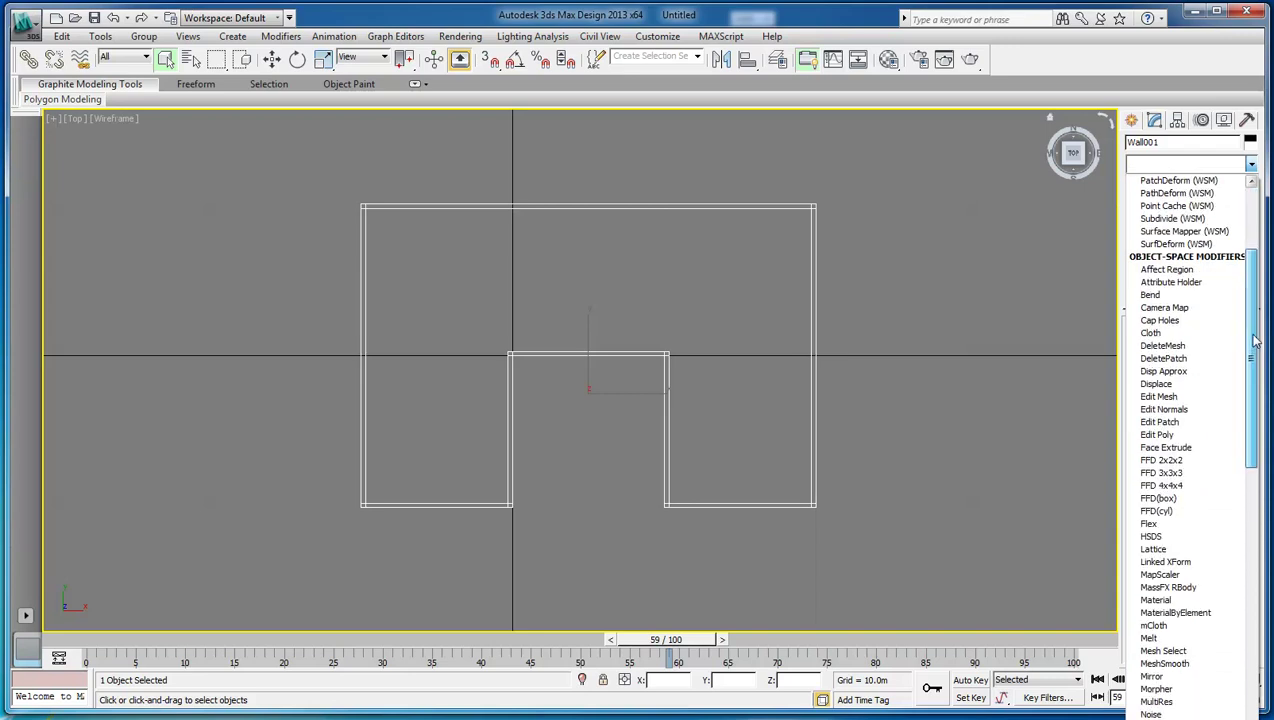
click(1197, 436)
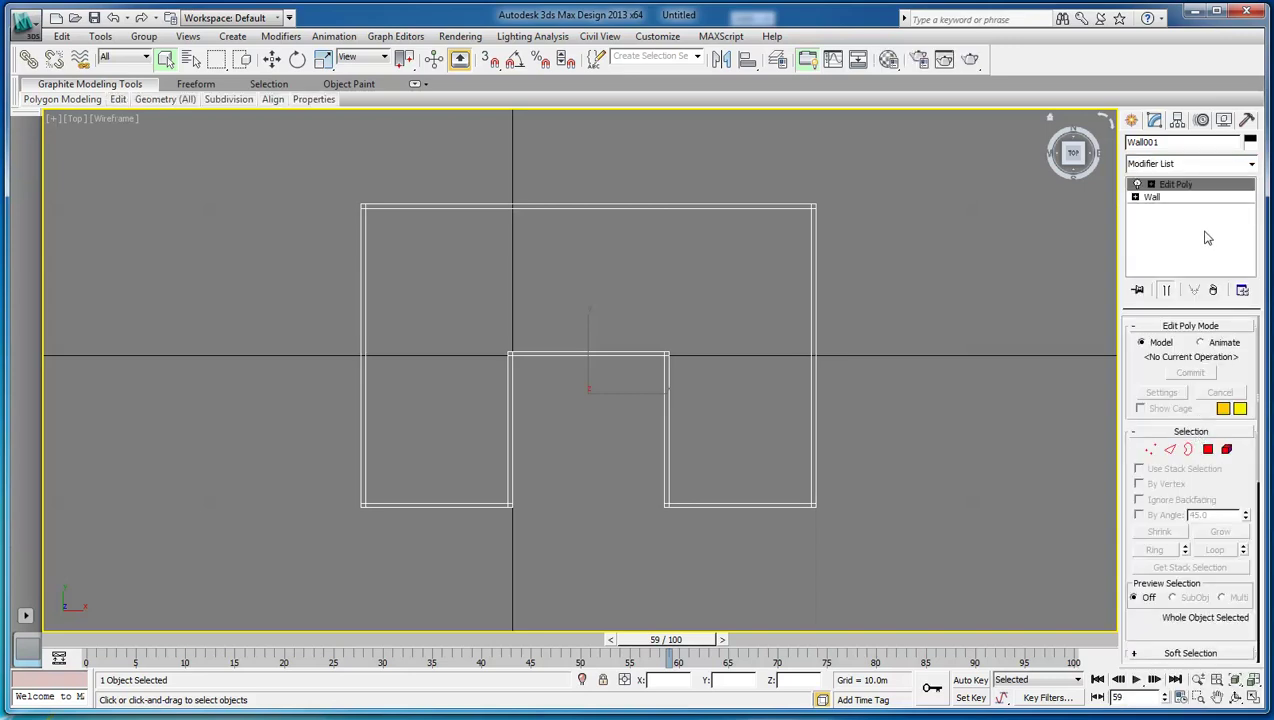
- At the Wall's Vertex level, move the vertices of both outer side walls inward along X to narrow the outline
click(1135, 198)
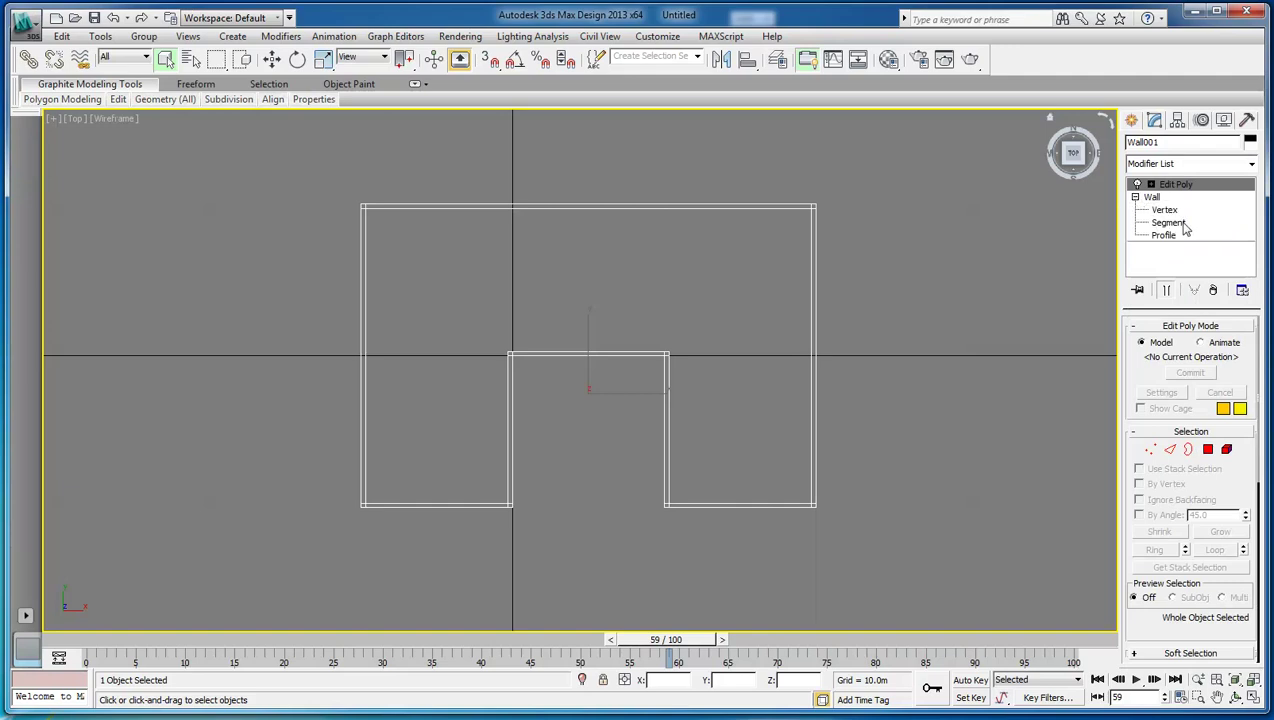
click(1170, 211)
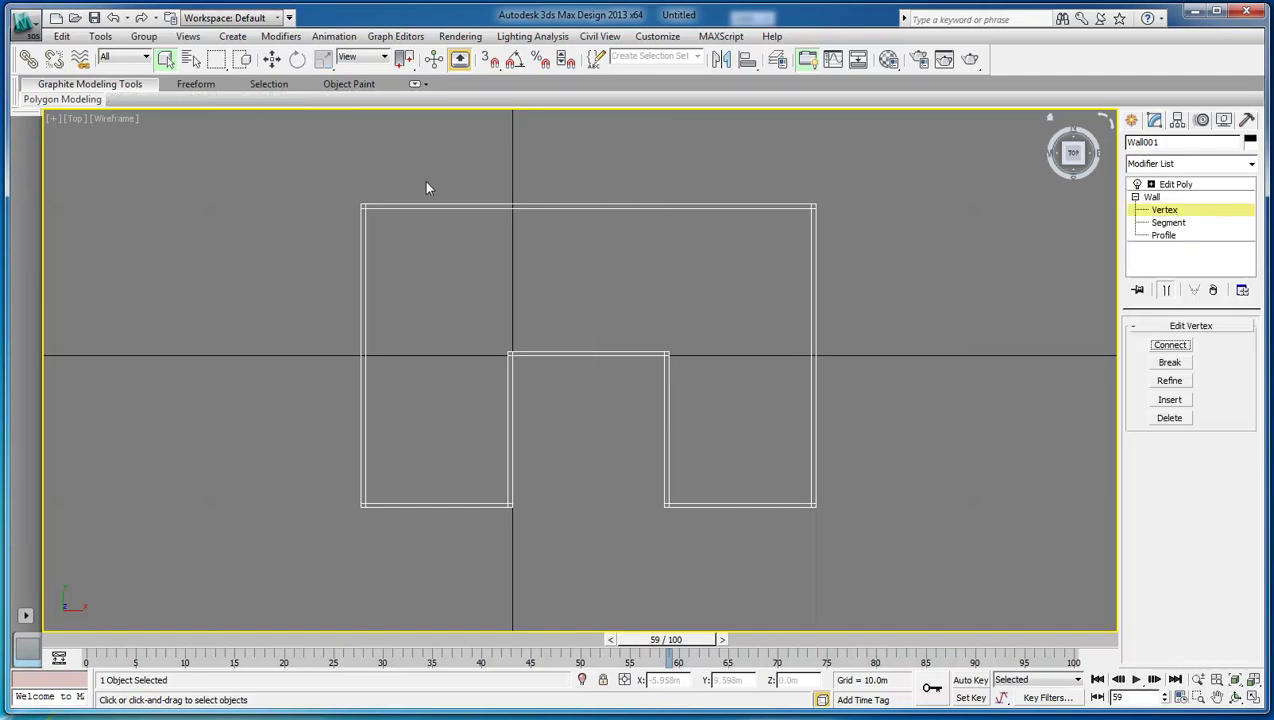
click(273, 60)
drag(789, 158, 870, 540)
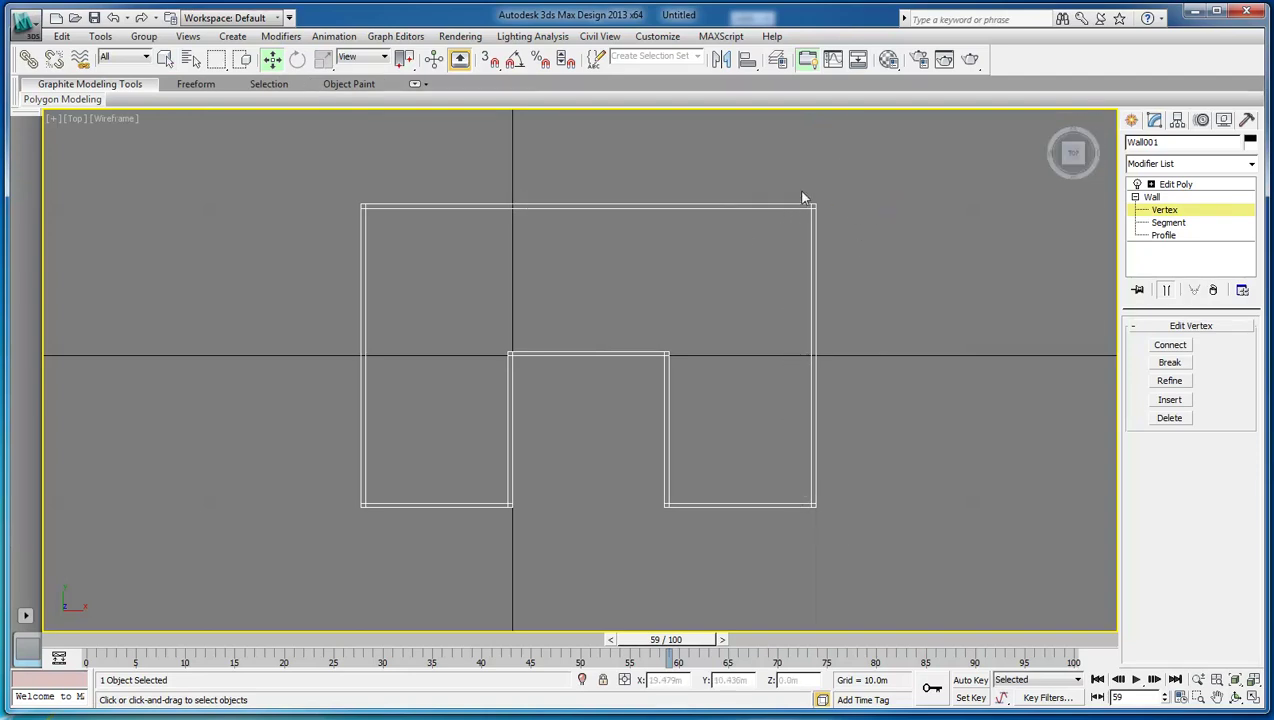
drag(795, 186, 800, 522)
drag(878, 203, 829, 203)
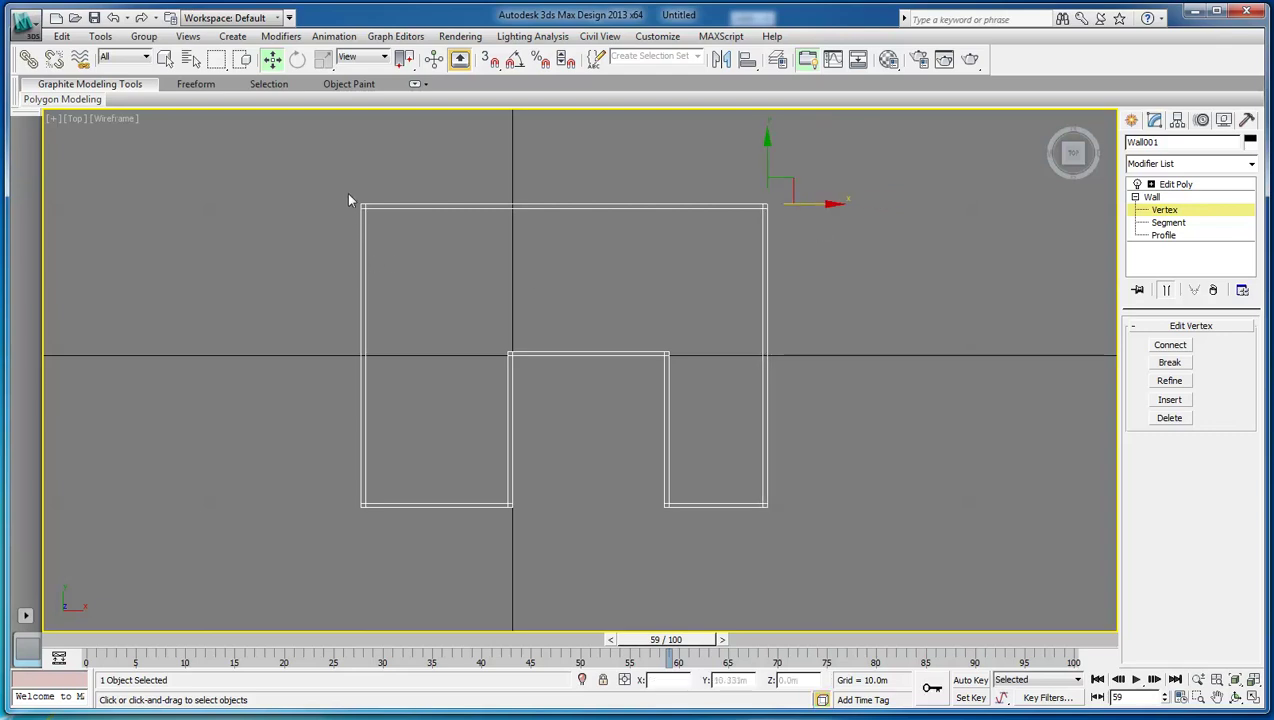
drag(338, 421, 414, 518)
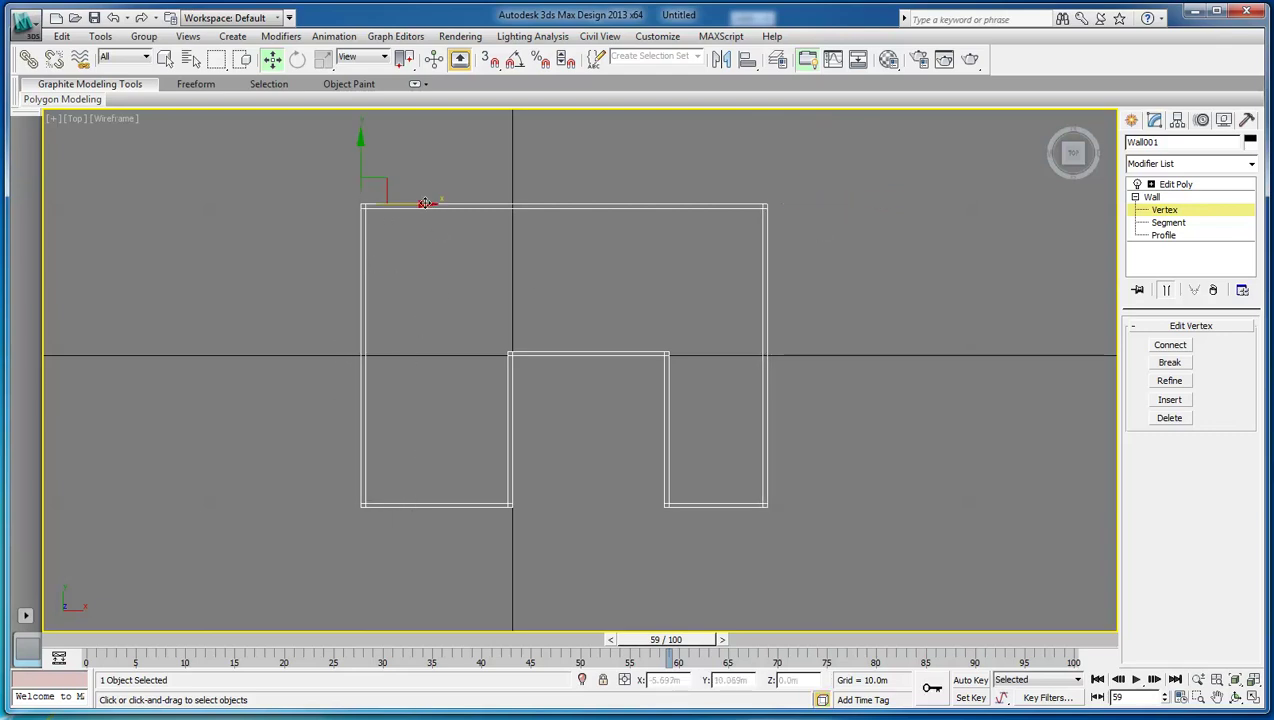
drag(428, 203, 452, 203)
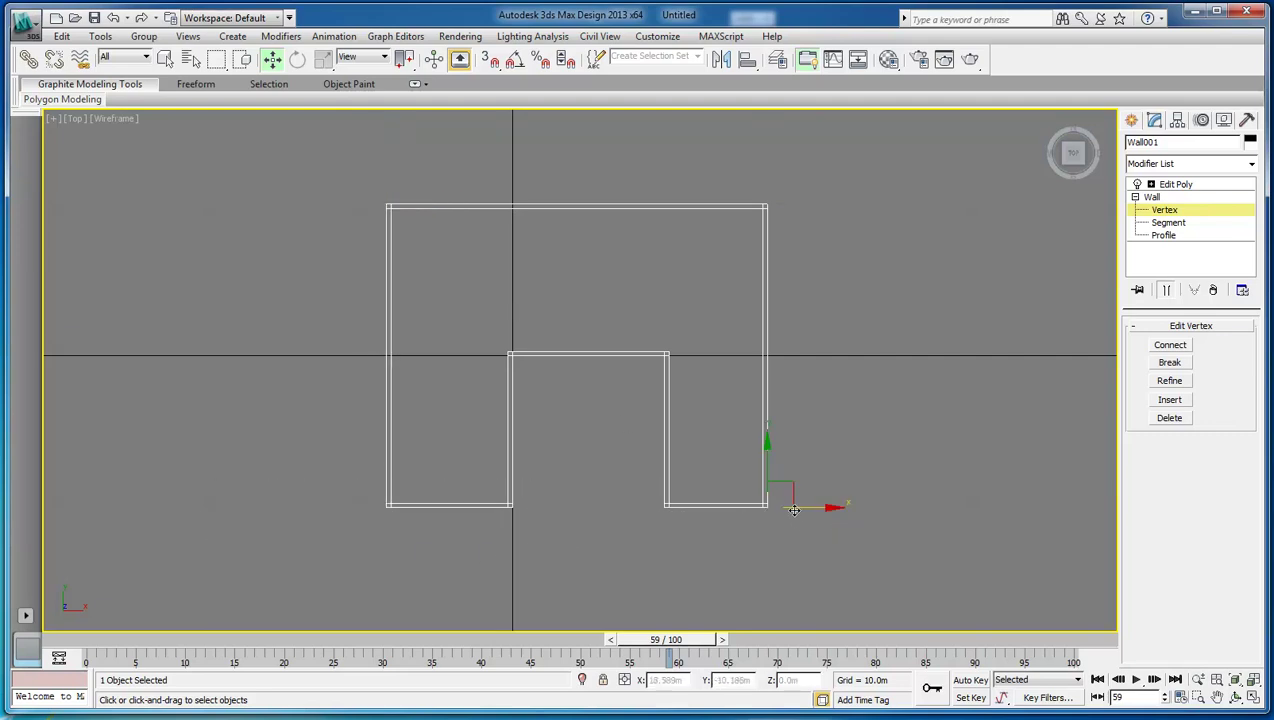
- Move the front wall vertices about 7.2 m back along Y, and bring the back wall vertices forward to reduce the house's depth
drag(767, 440, 763, 331)
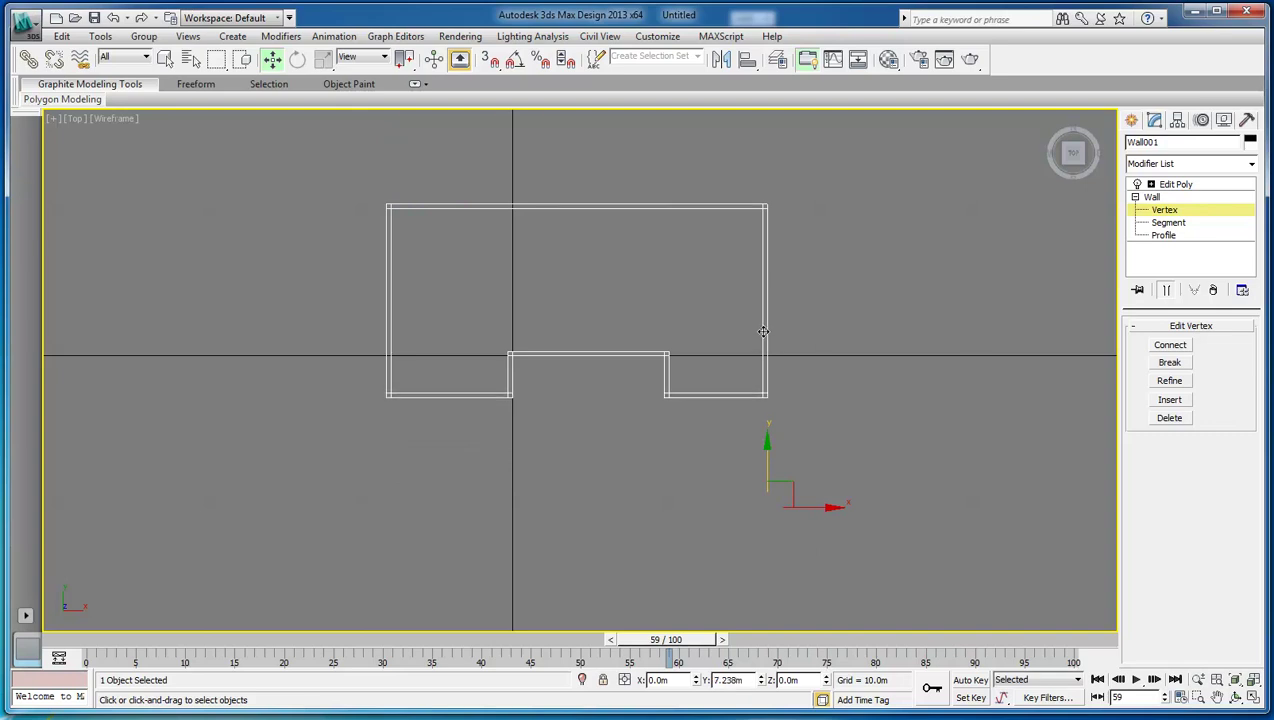
drag(790, 145, 330, 214)
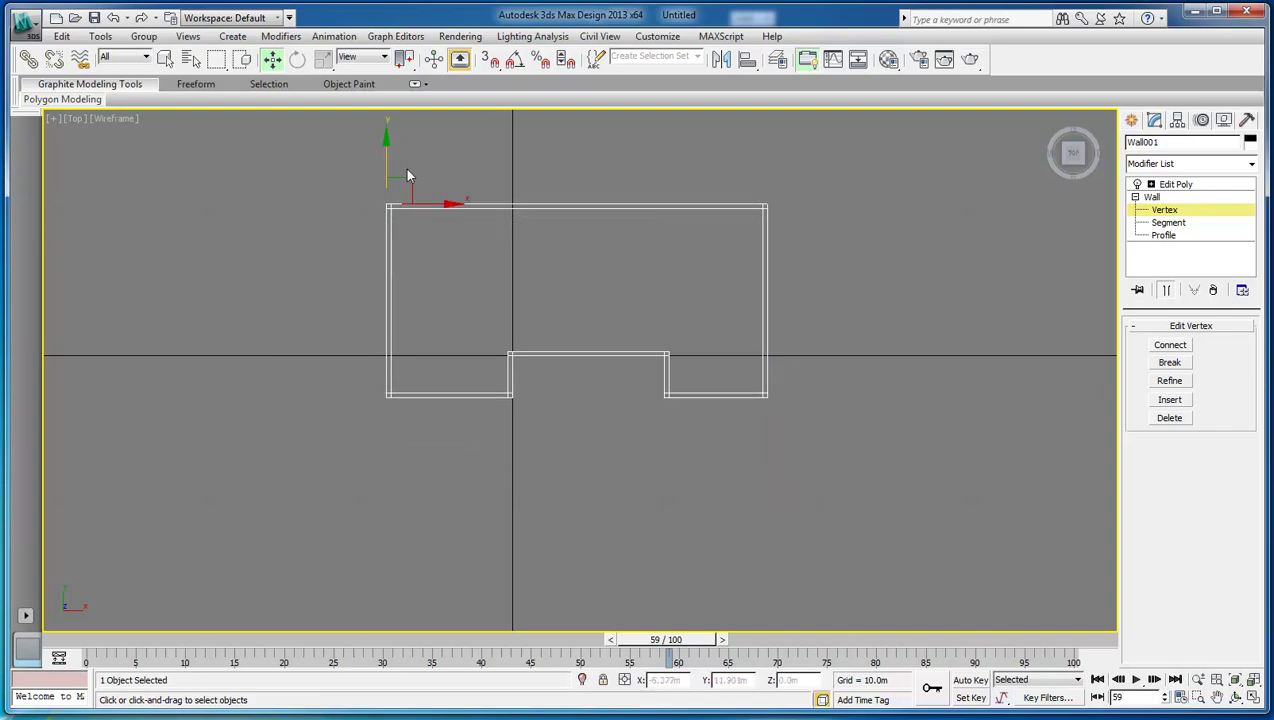
drag(386, 138, 385, 184)
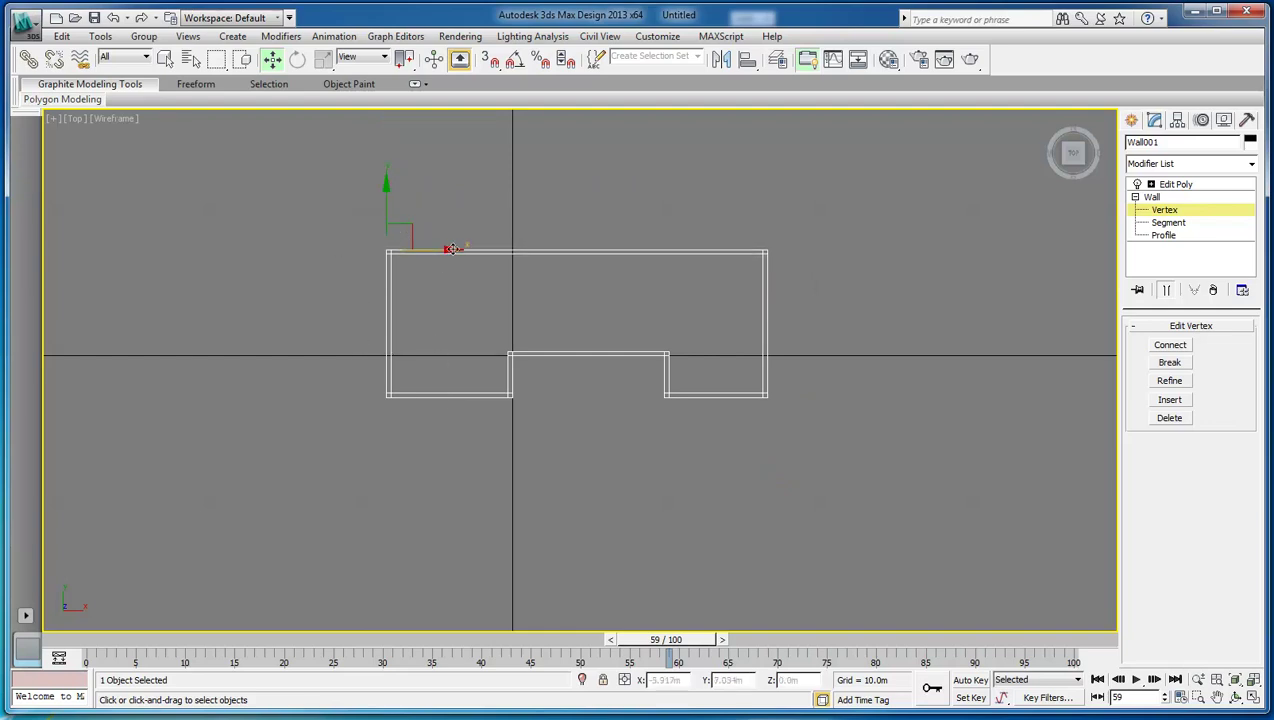
- Move the outer side walls' vertices slightly further inward along X, first on the left, then on the right
drag(452, 249, 482, 249)
drag(730, 214, 787, 454)
mouse_move(829, 251)
mouse_down()
mouse_move(800, 251)
mouse_move(815, 251)
mouse_up()
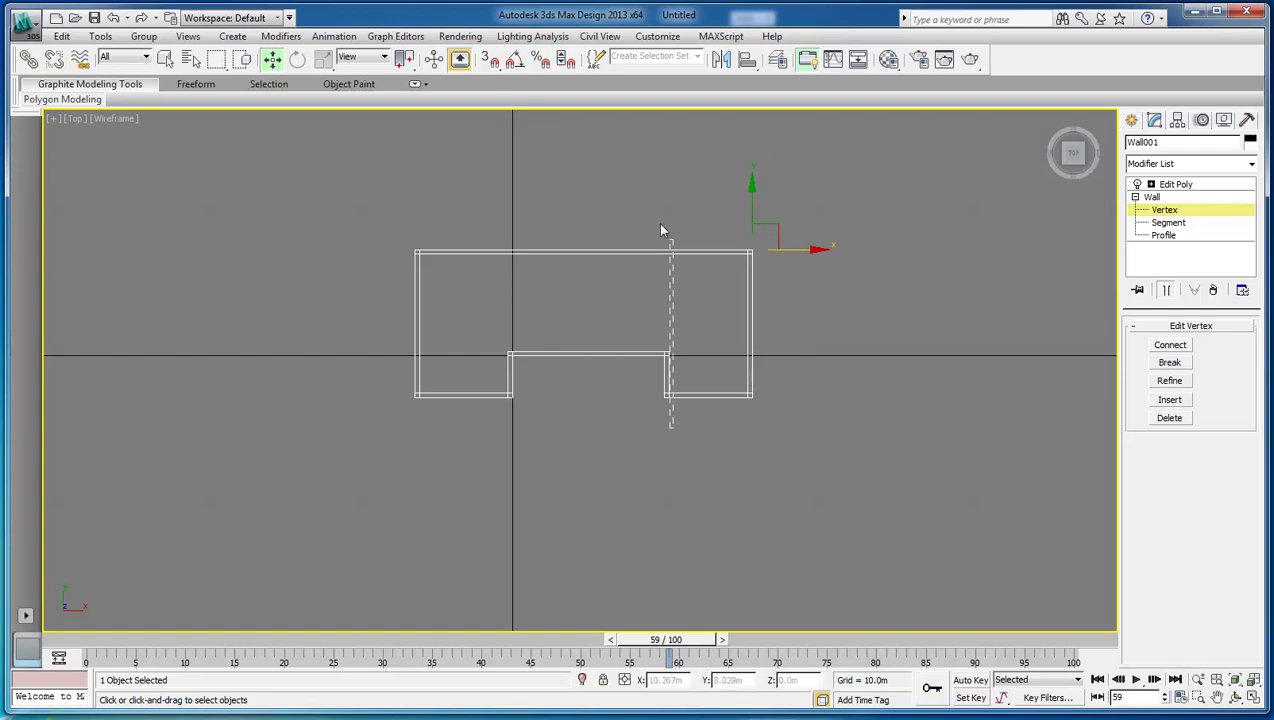
- Narrow the front notch by moving the vertices of its two side walls toward each other, and deselect them
drag(641, 229, 641, 229)
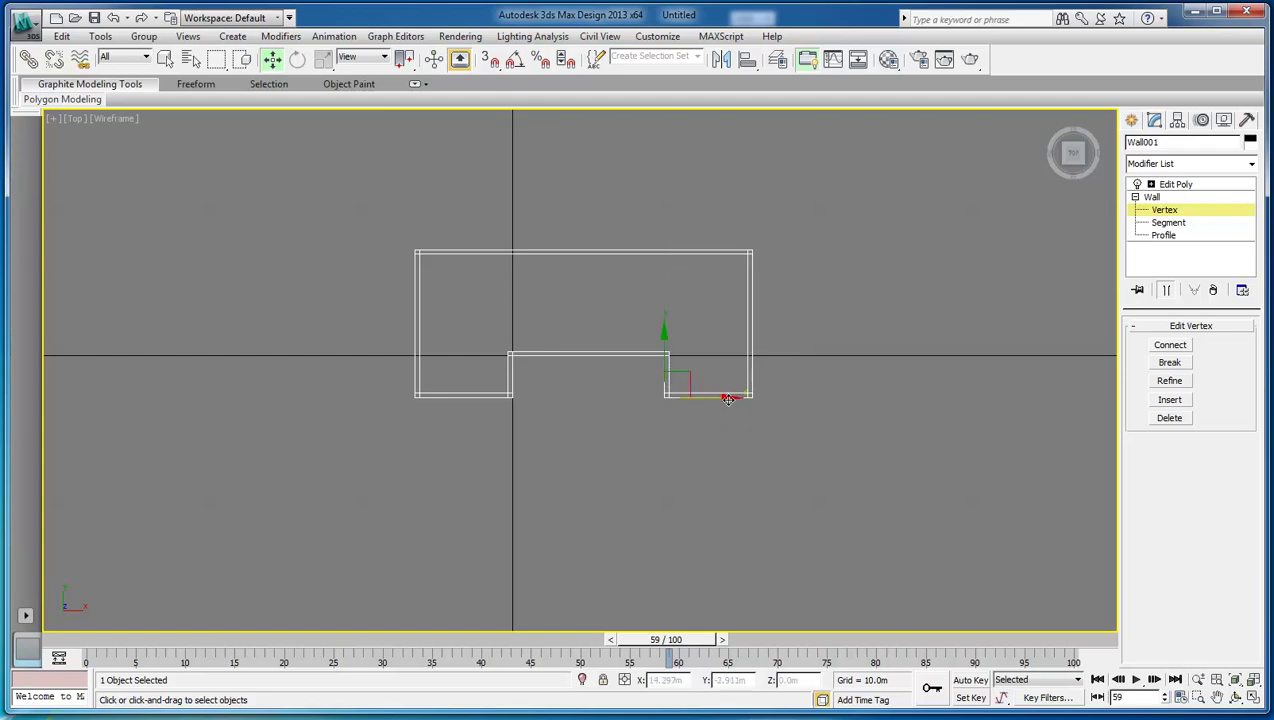
drag(728, 399, 689, 399)
drag(486, 256, 608, 355)
click(784, 475)
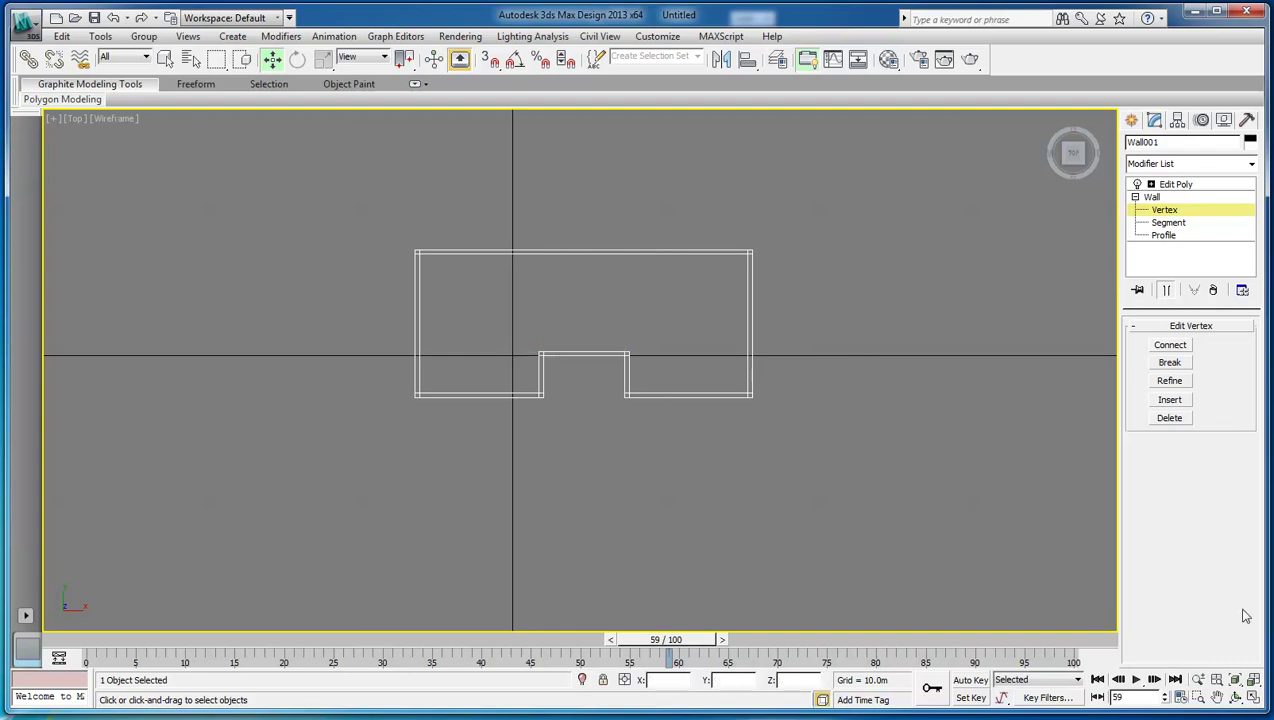
- Restore the four-viewport layout and make the Top viewport active
click(1254, 698)
click(841, 545)
click(390, 288)
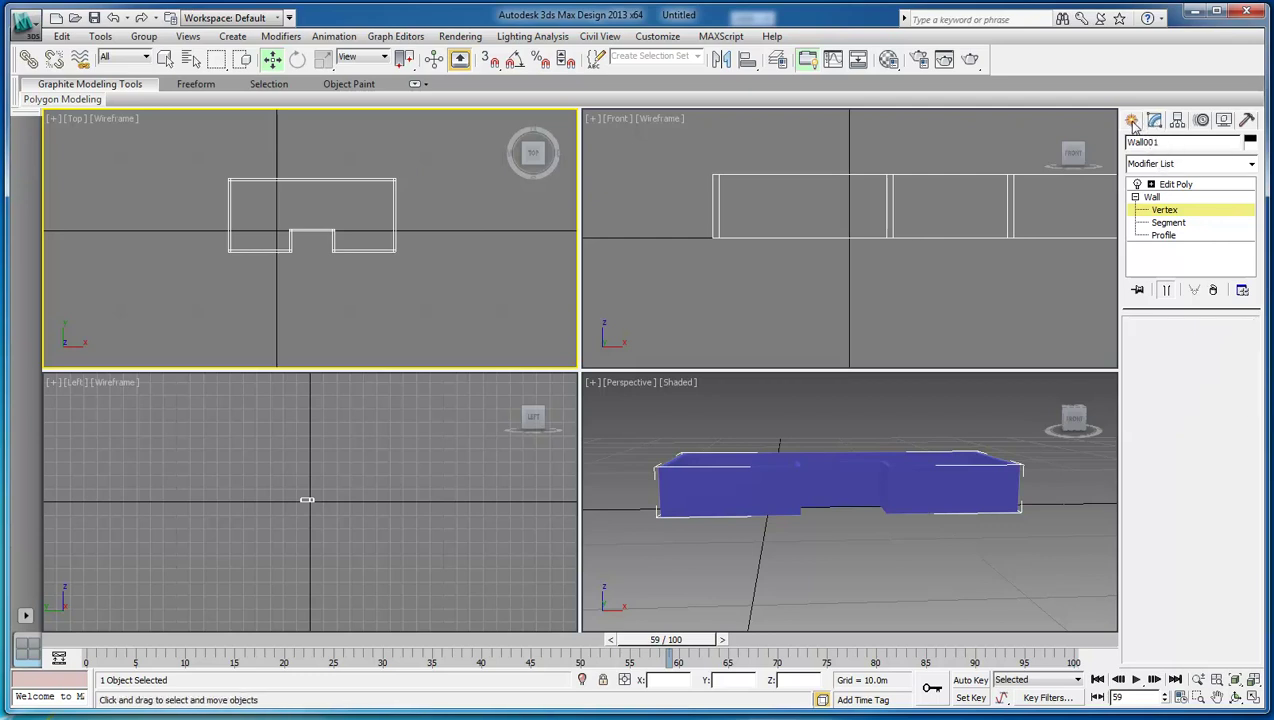
- Start creating a Sliding window from the Windows object category
click(1133, 120)
click(1174, 169)
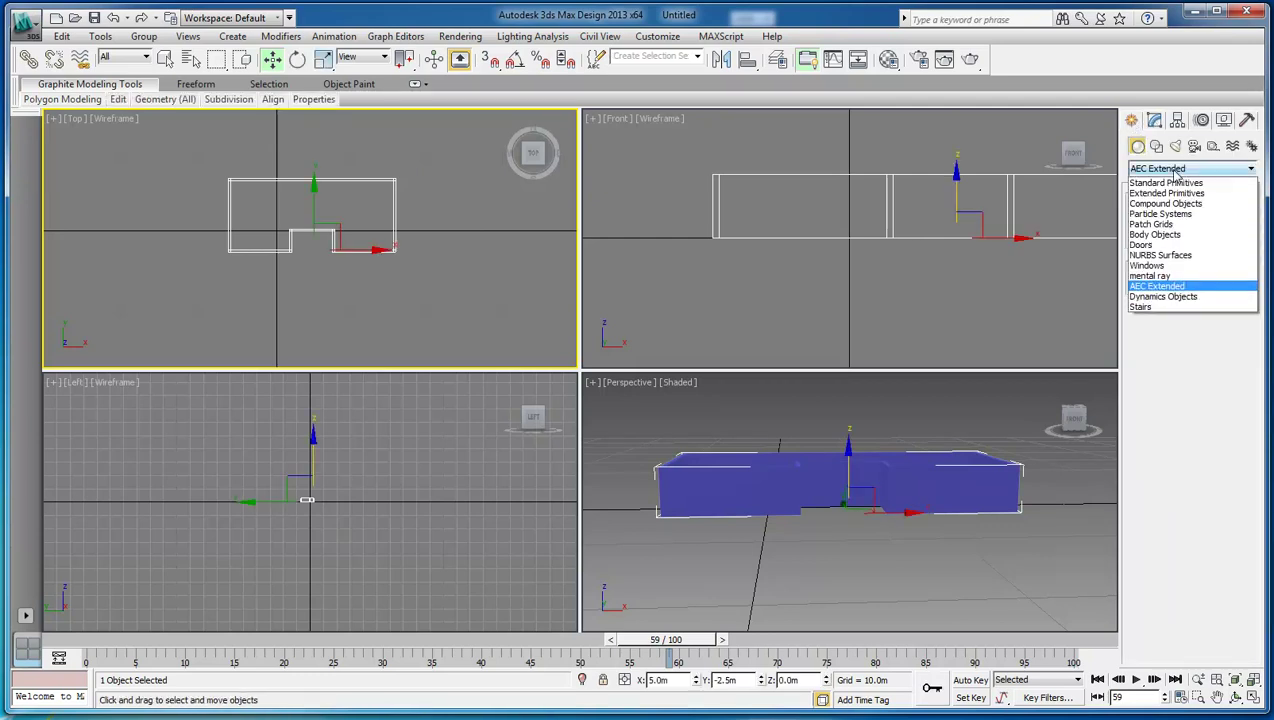
click(1158, 266)
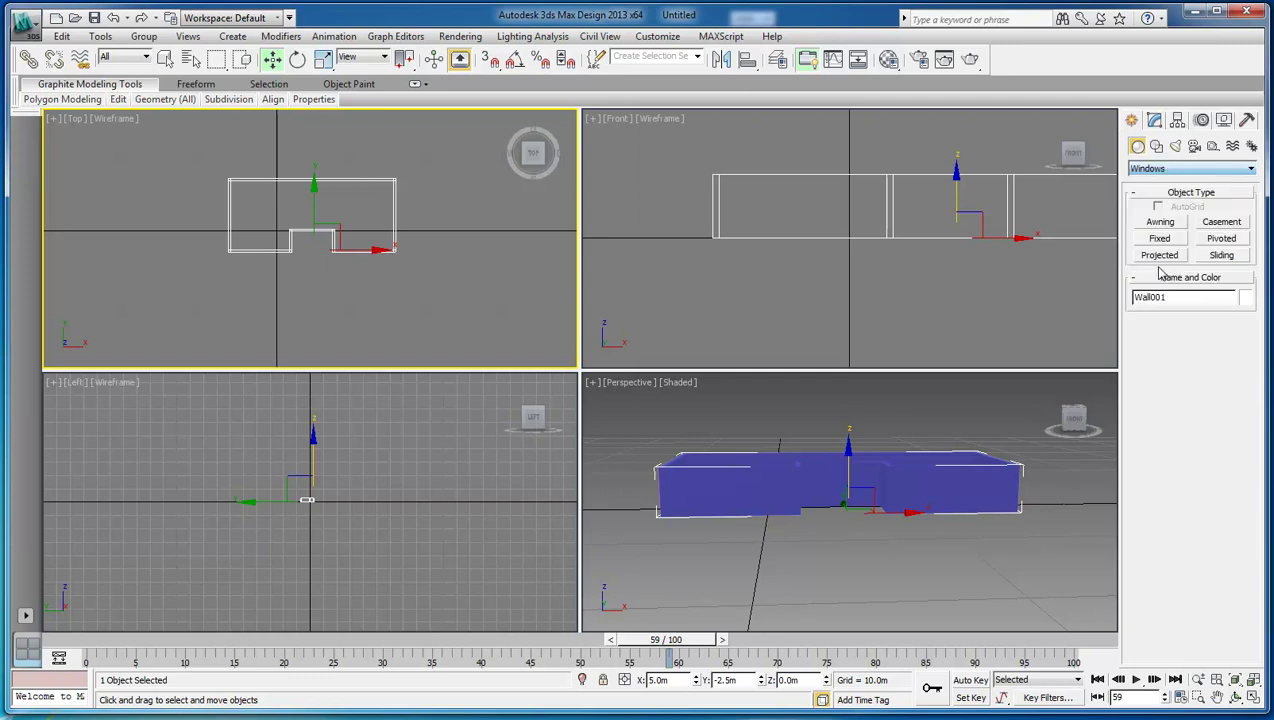
click(1228, 256)
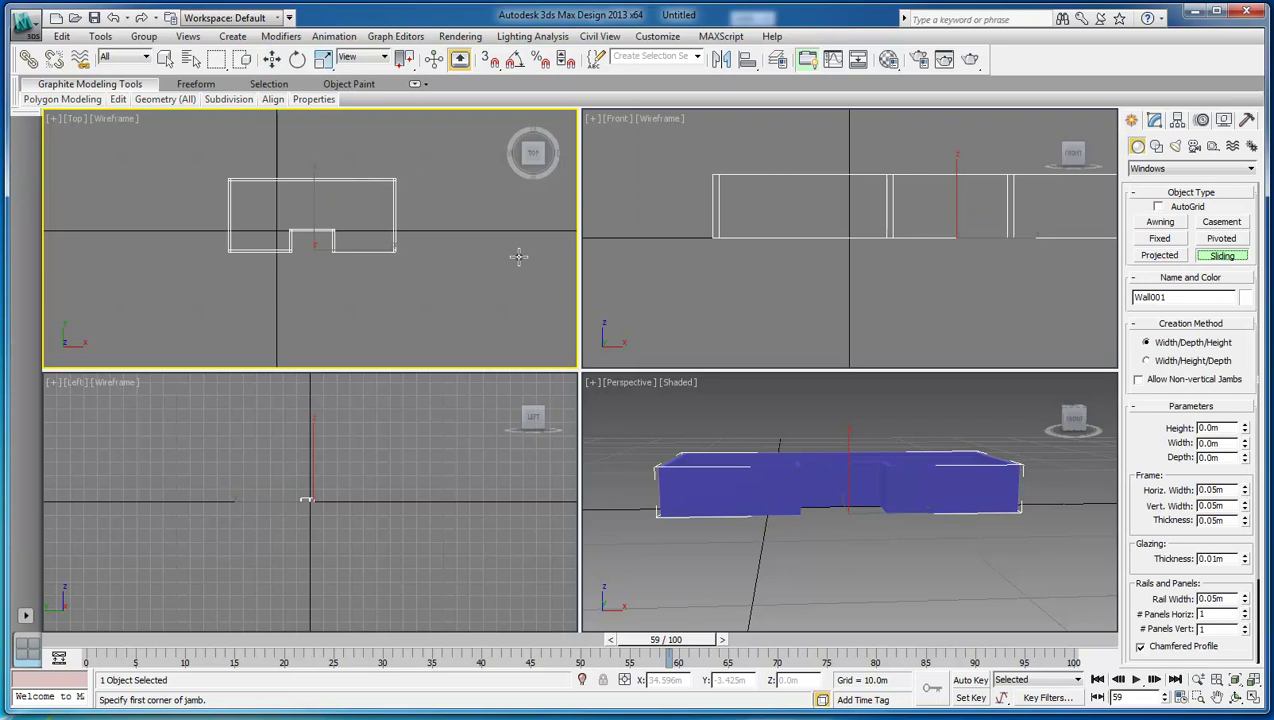
click(319, 284)
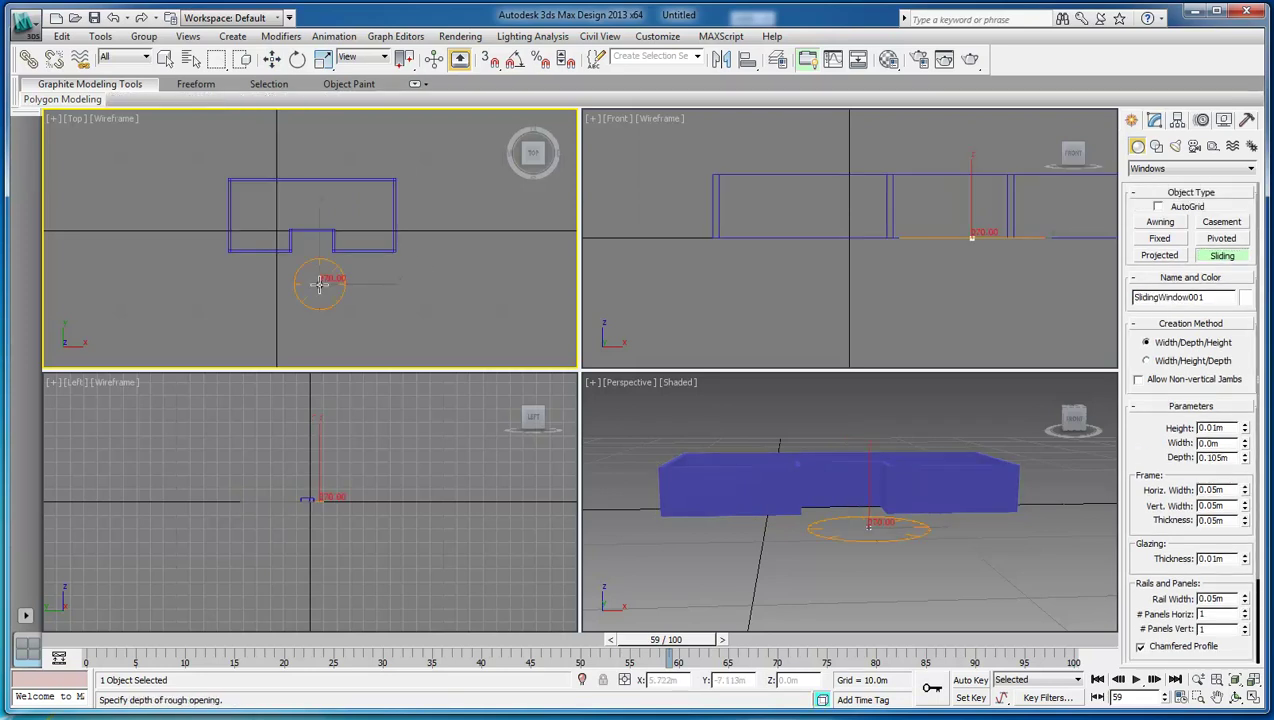
scroll(319, 284, up, 5)
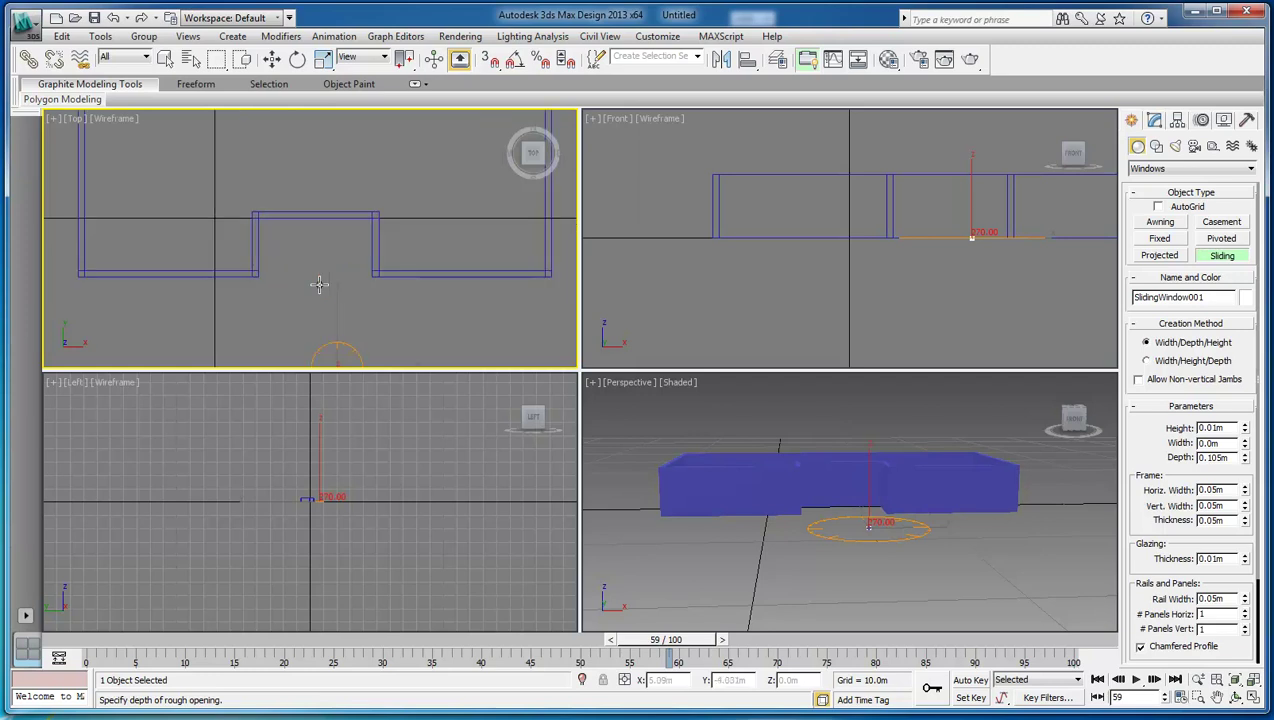
right_click(138, 281)
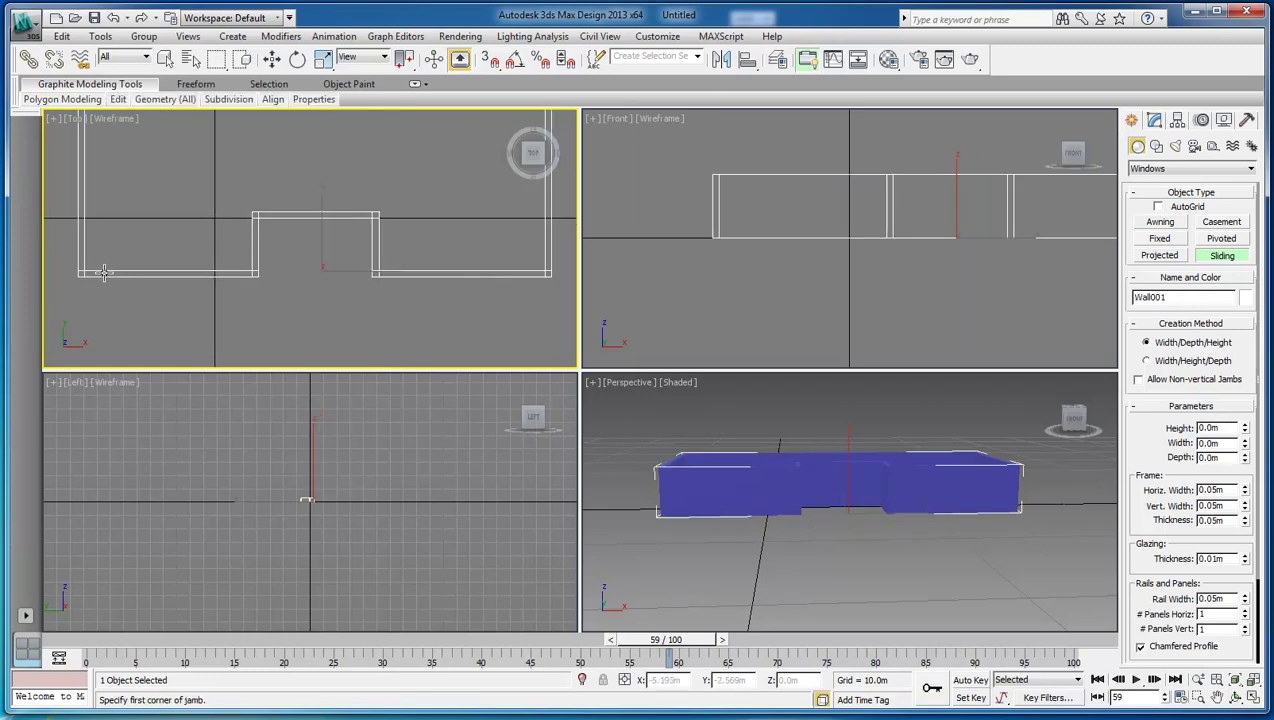
- Draw a sliding window about 5.63 m wide, 0.71 m deep and 1.86 m high along the left front wall, and shift it along Y to straddle the wall
drag(103, 272, 223, 272)
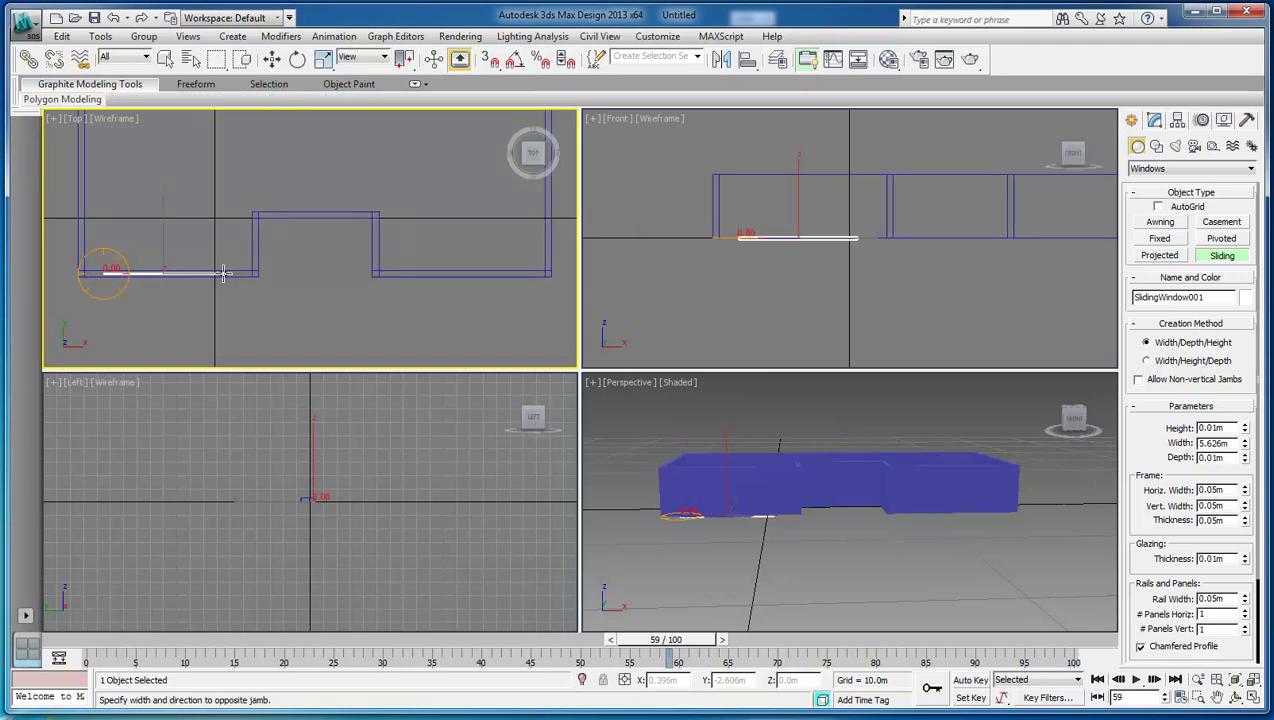
drag(223, 272, 224, 270)
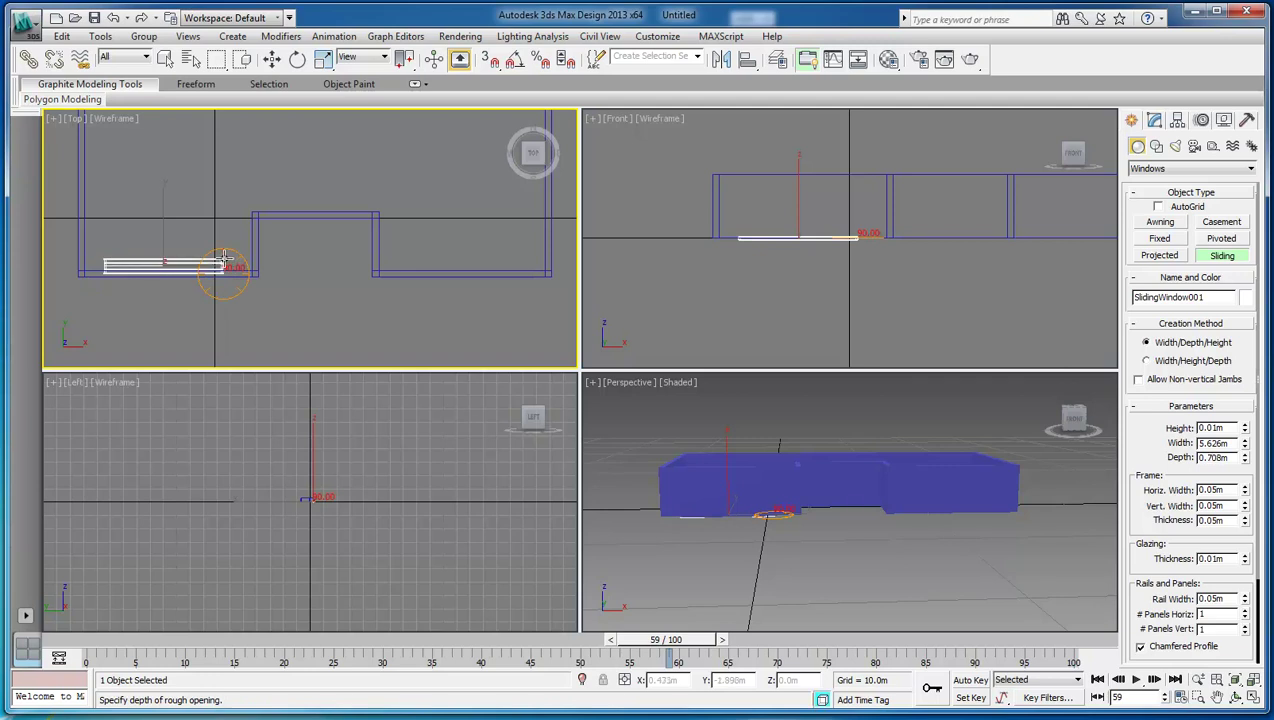
click(227, 258)
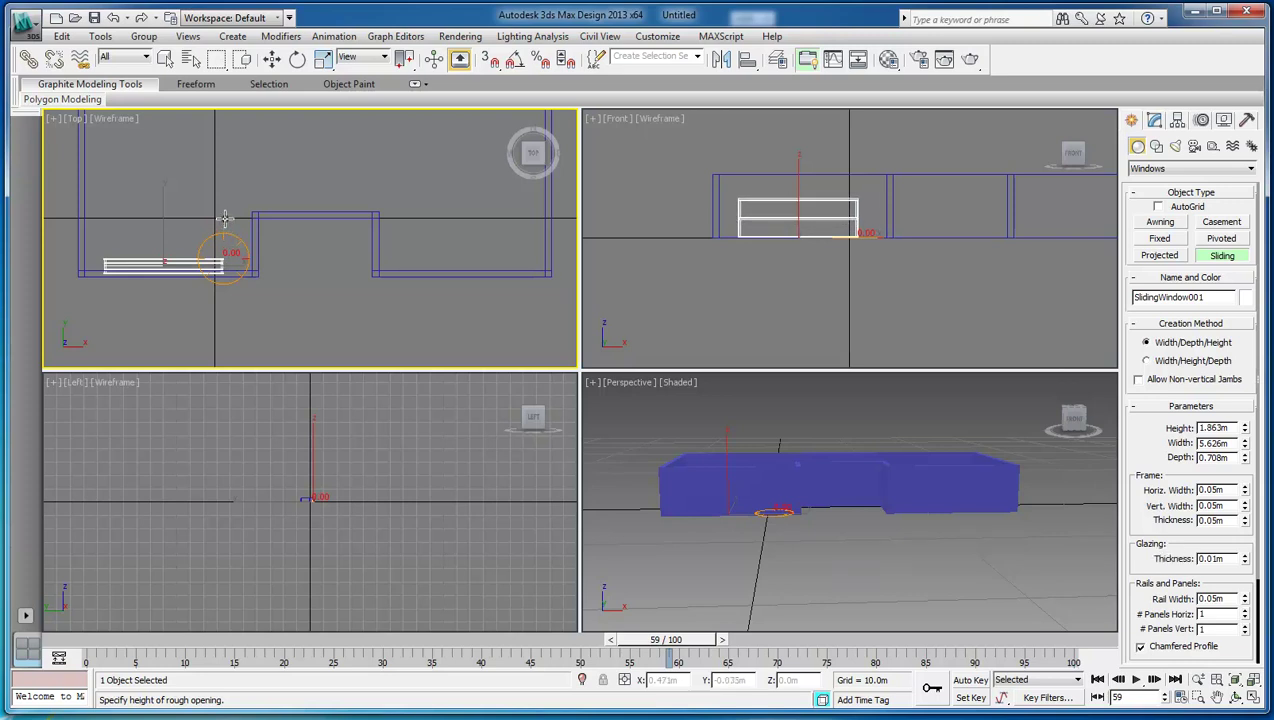
click(225, 218)
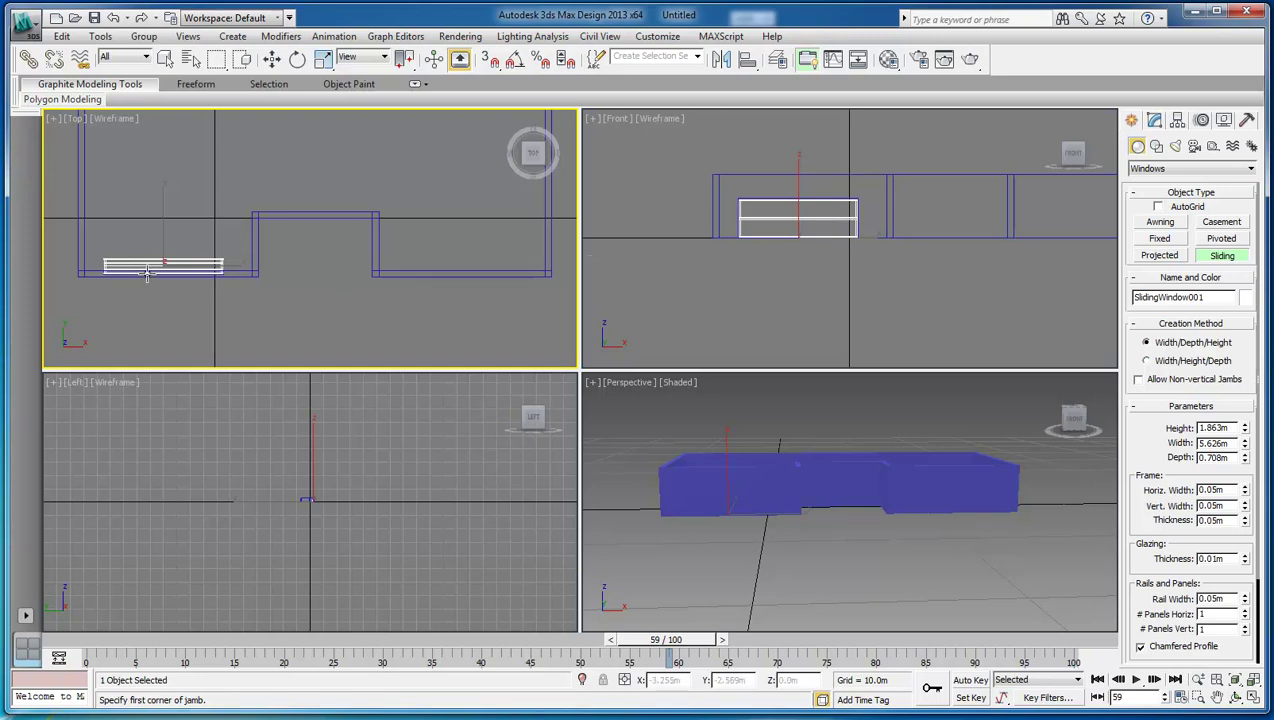
click(272, 59)
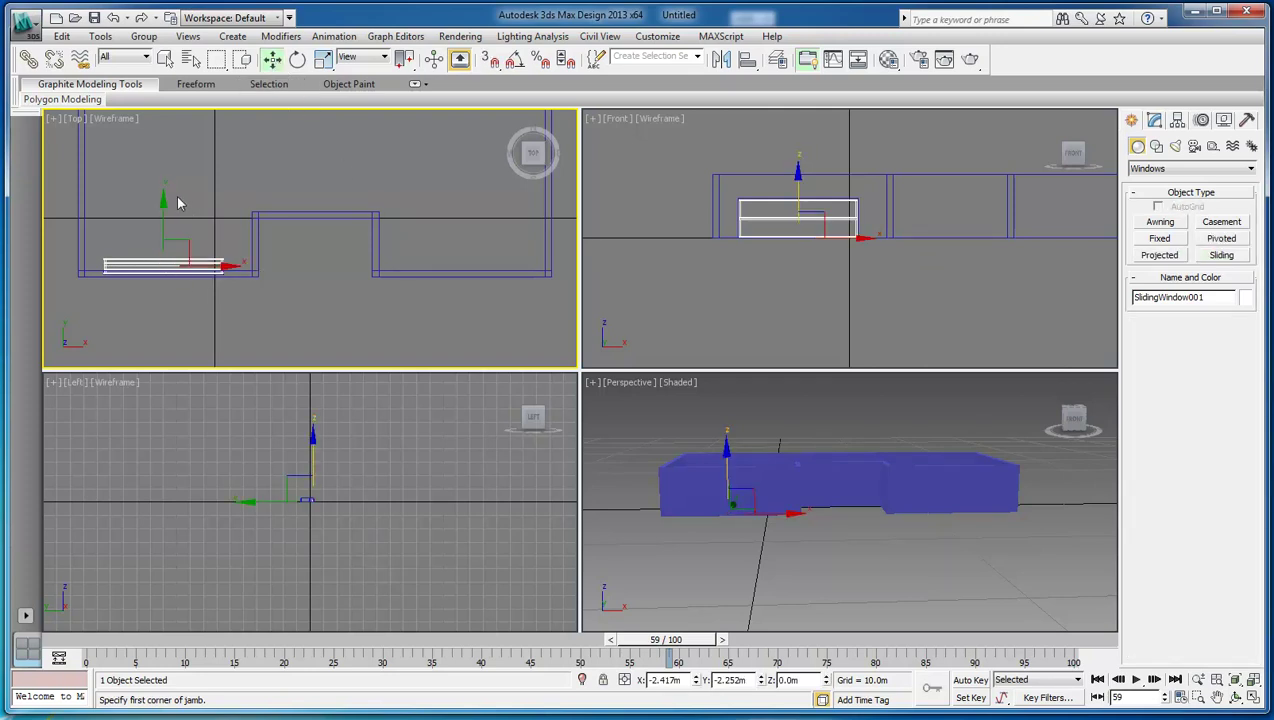
drag(162, 200, 162, 207)
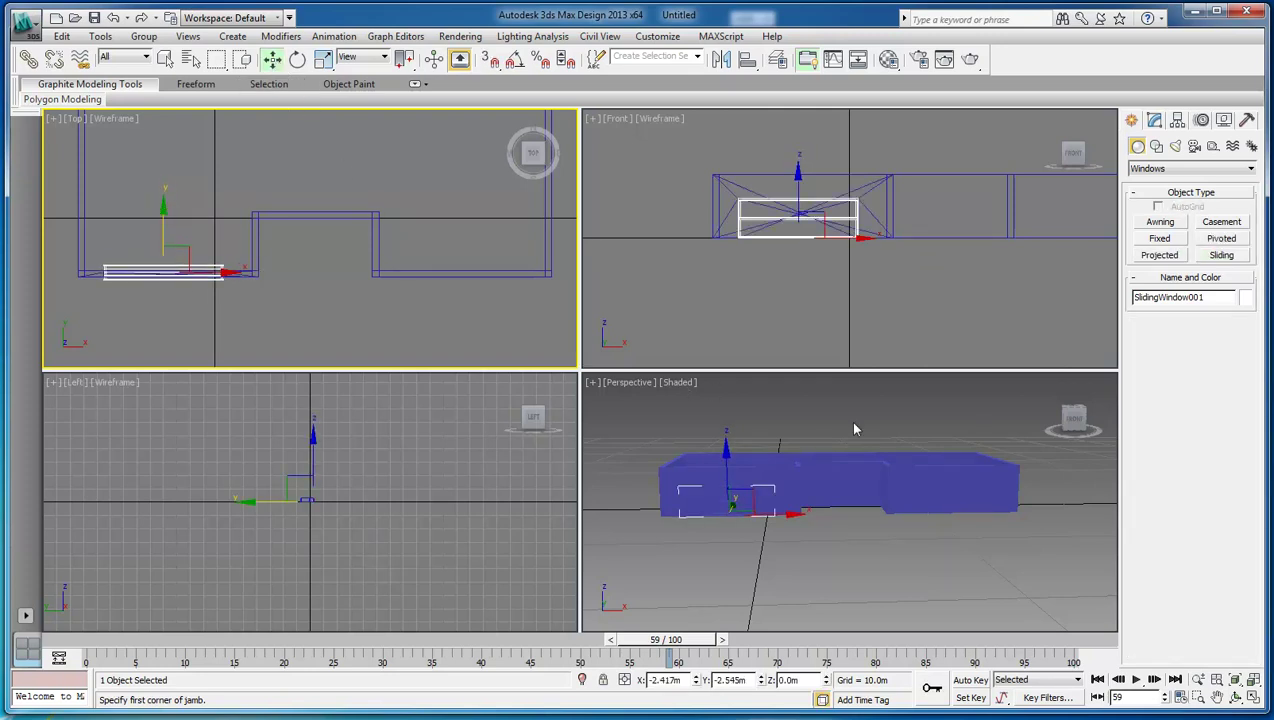
- Change the sliding window's object color to teal green
click(1154, 120)
click(1249, 142)
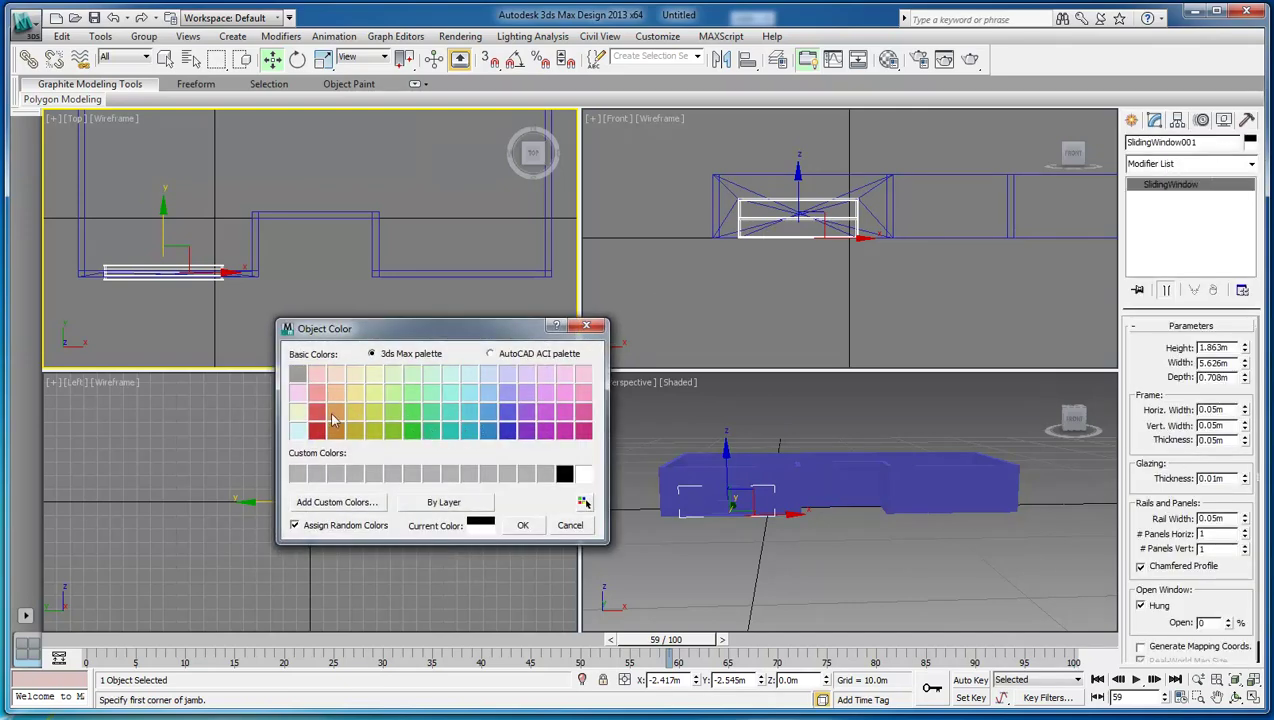
click(449, 411)
click(522, 527)
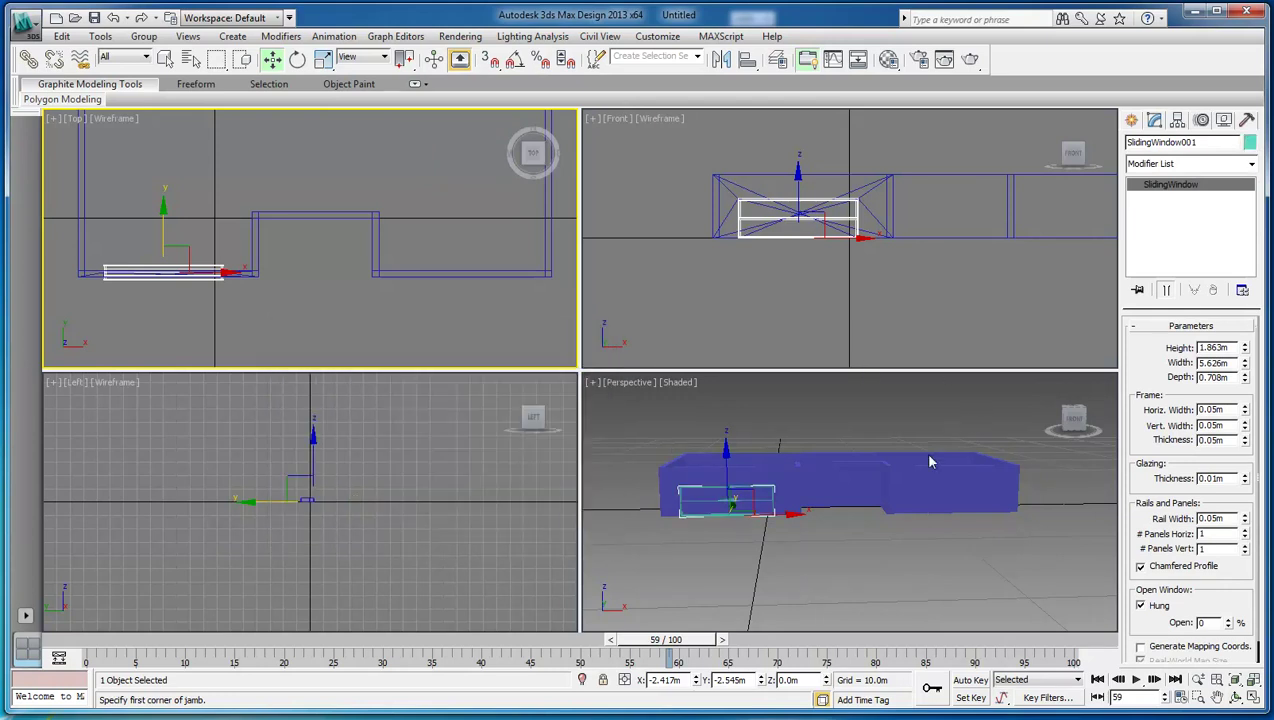
- Set the window's height to 1.48 m, width to 2.88 m and depth to 0.2 m
double_click(1220, 347)
text(1)
key(Tab)
text(2.)
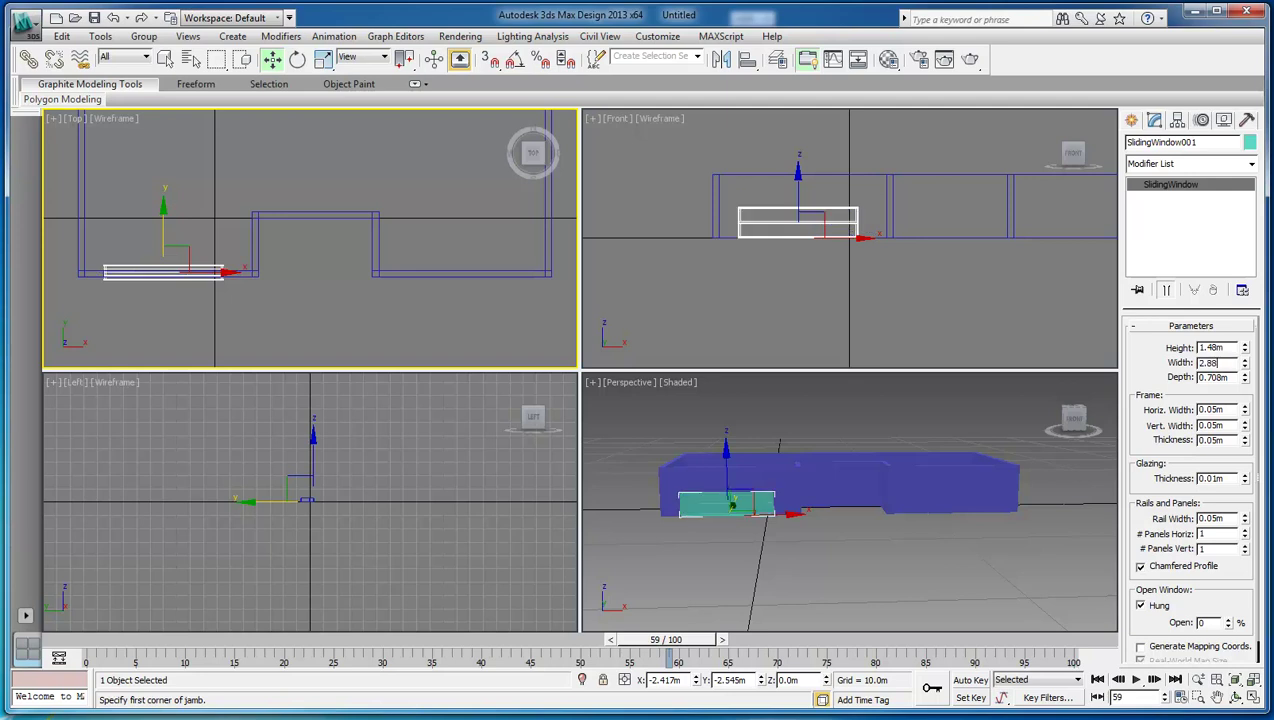
text(0.2)
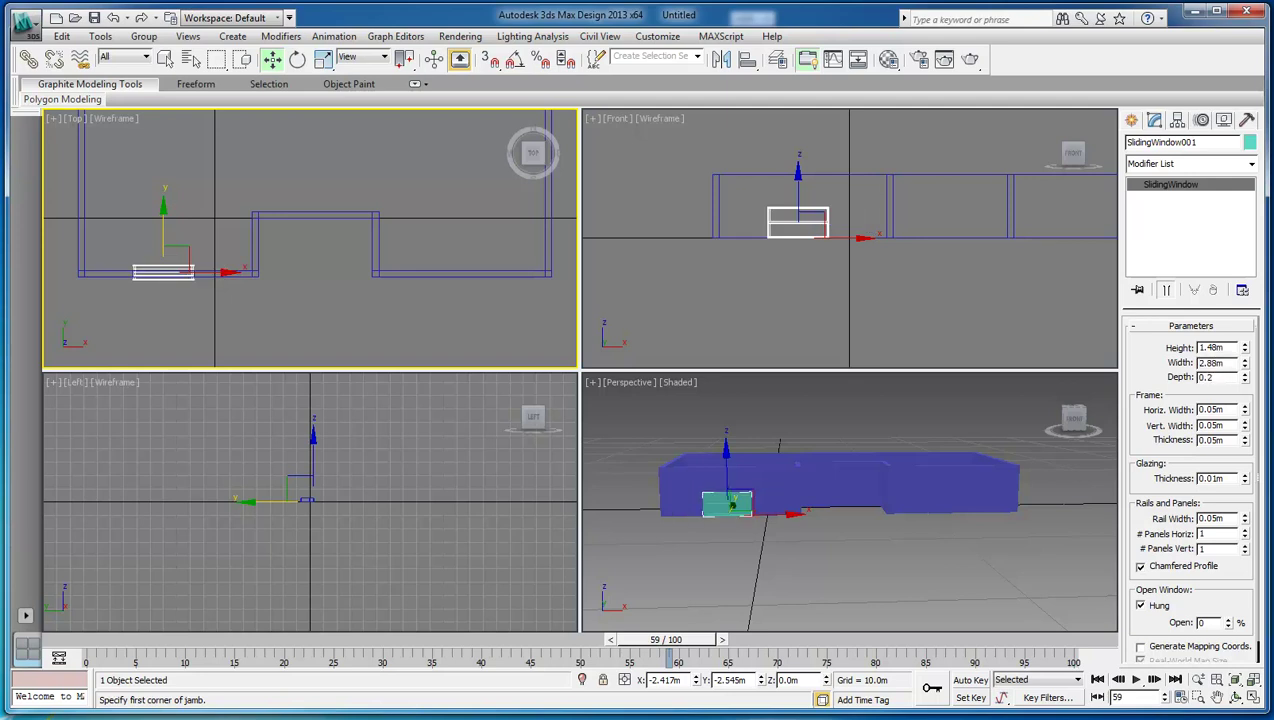
key(Tab)
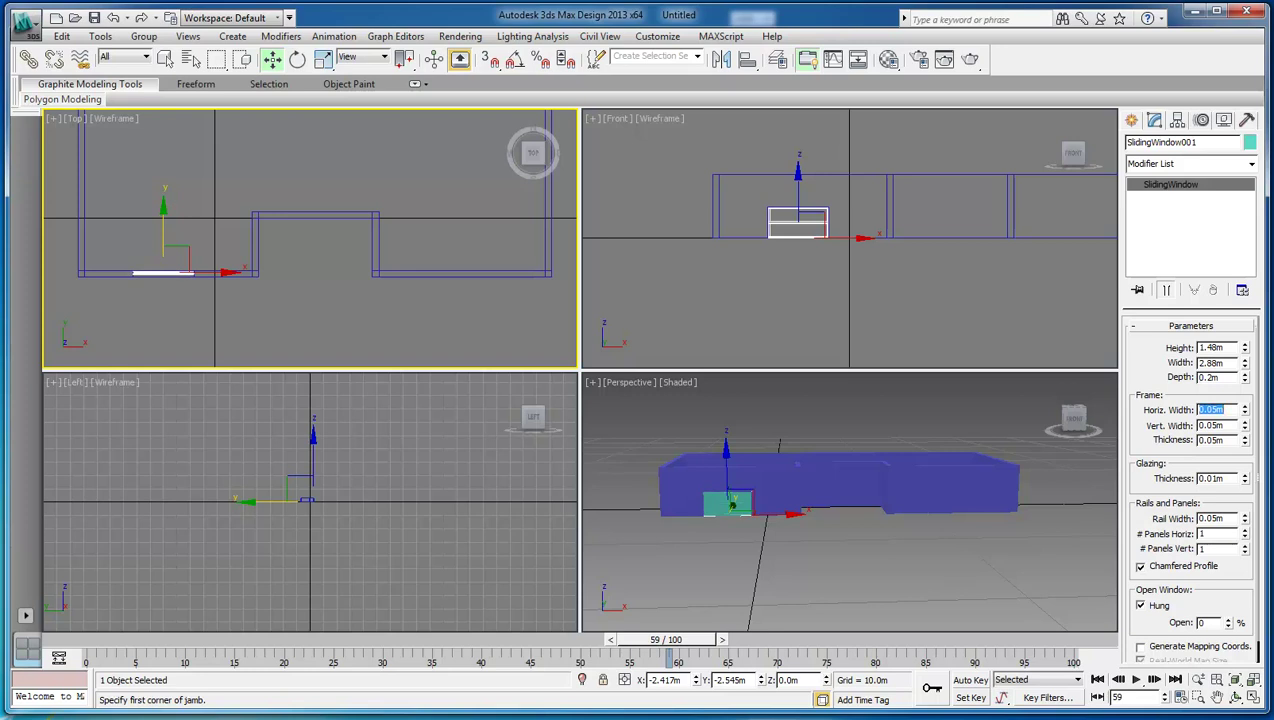
- Set the window's frame thickness to 0.0 m
key(Tab)
key(Tab)
key(Tab)
key(Tab)
key(Tab)
double_click(1220, 440)
text(0.0)
key(Return)
scroll(1257, 522, down, 1)
scroll(1260, 505, up, 1)
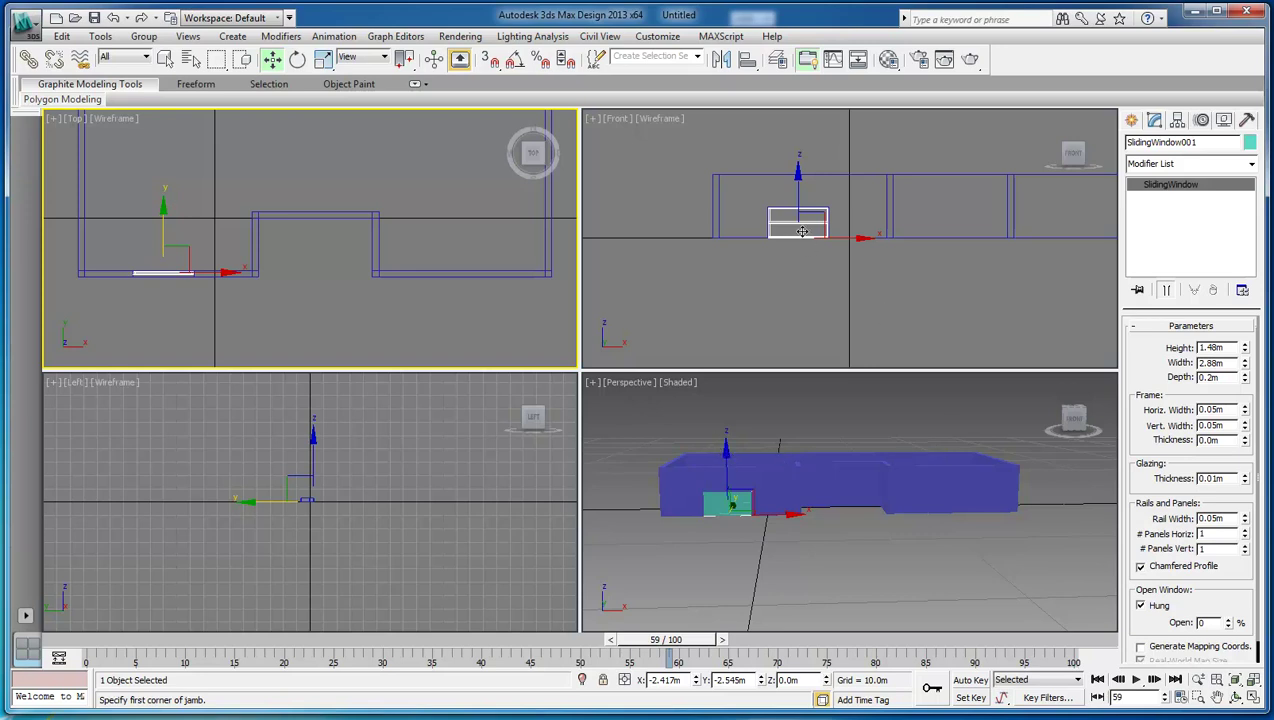
click(813, 194)
click(813, 194)
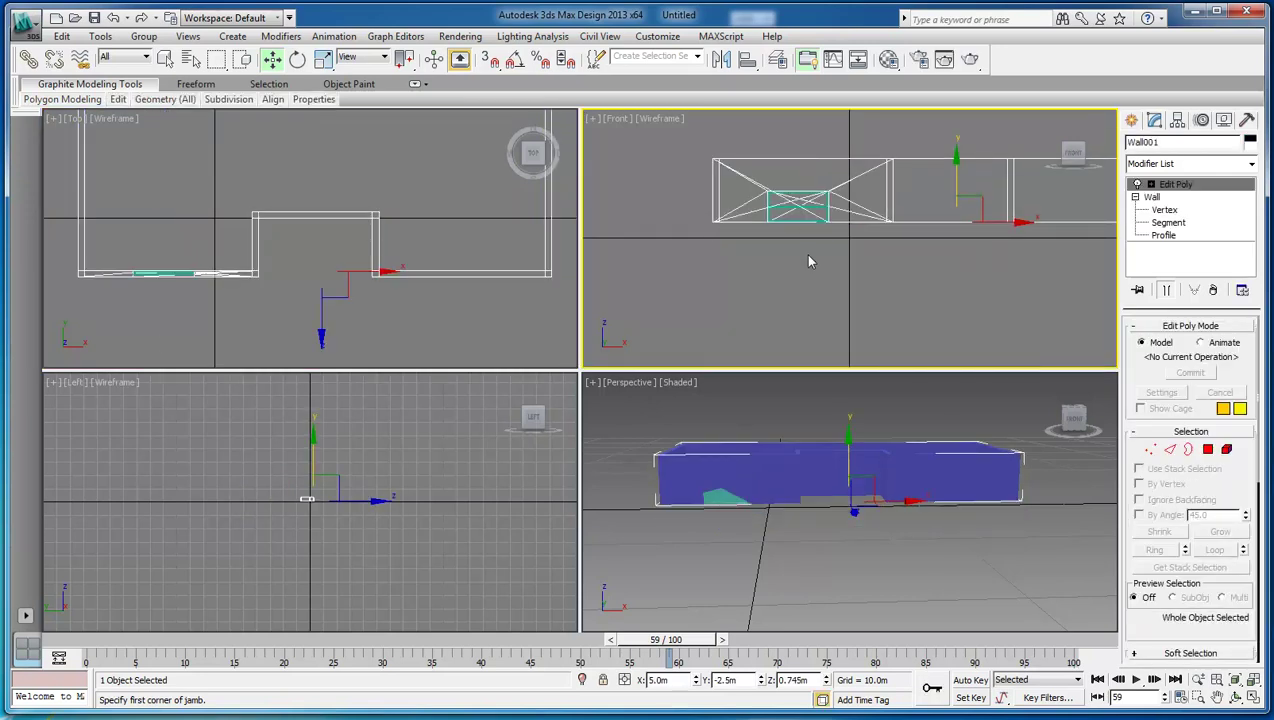
key(ctrl+z)
- Raise the window about 0.6 m within the left front wall in the Front viewport, and deselect it
click(803, 225)
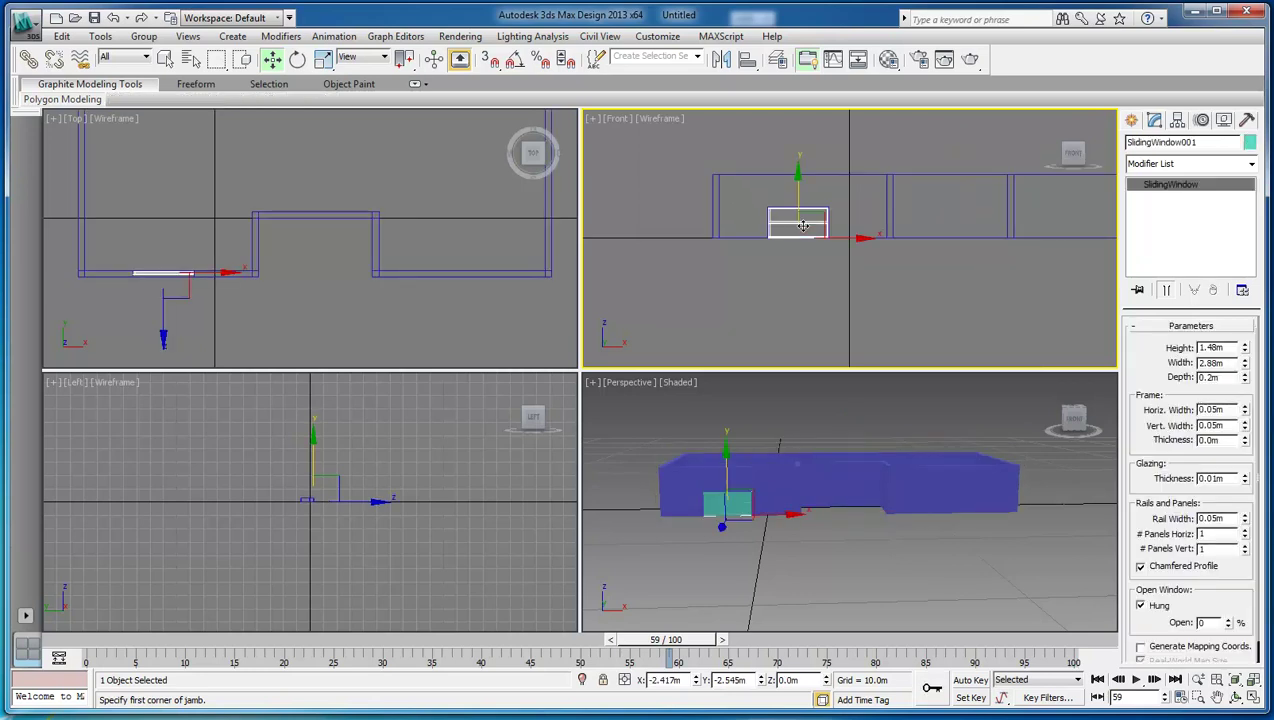
drag(798, 175, 799, 161)
click(874, 313)
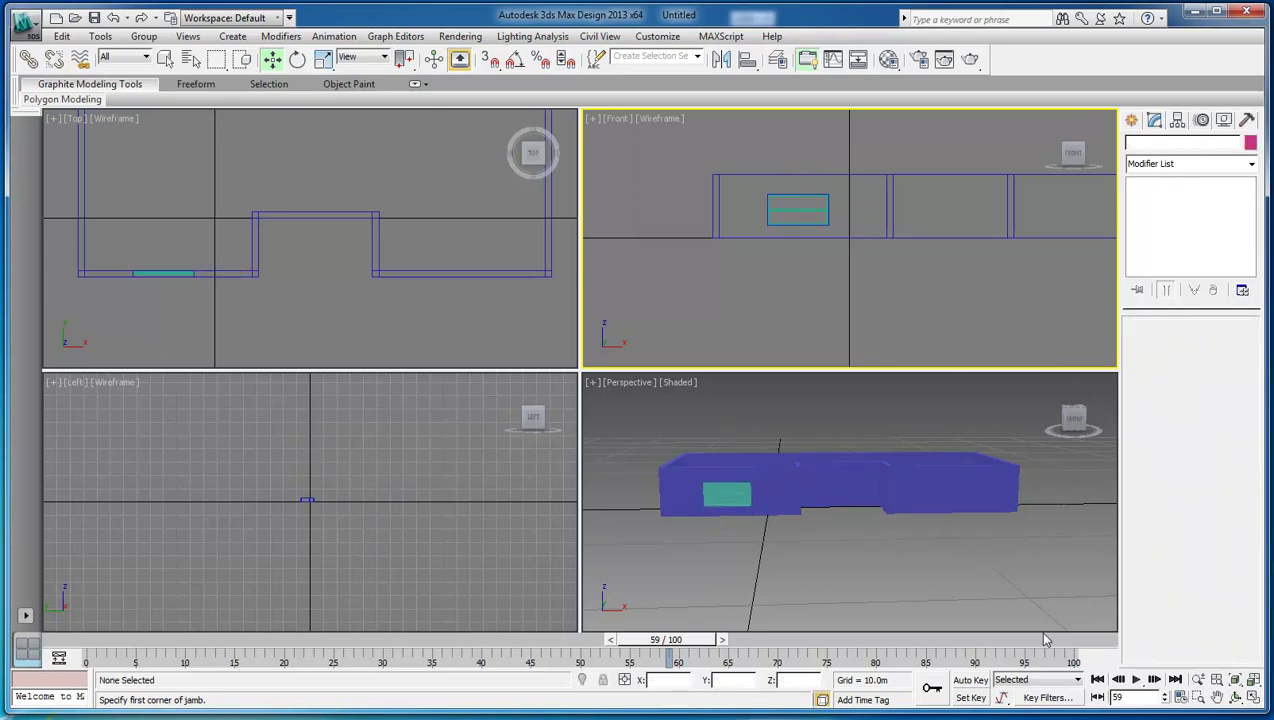
- Clone the sliding window as an independent copy named "Right"
click(867, 574)
key(ctrl+r)
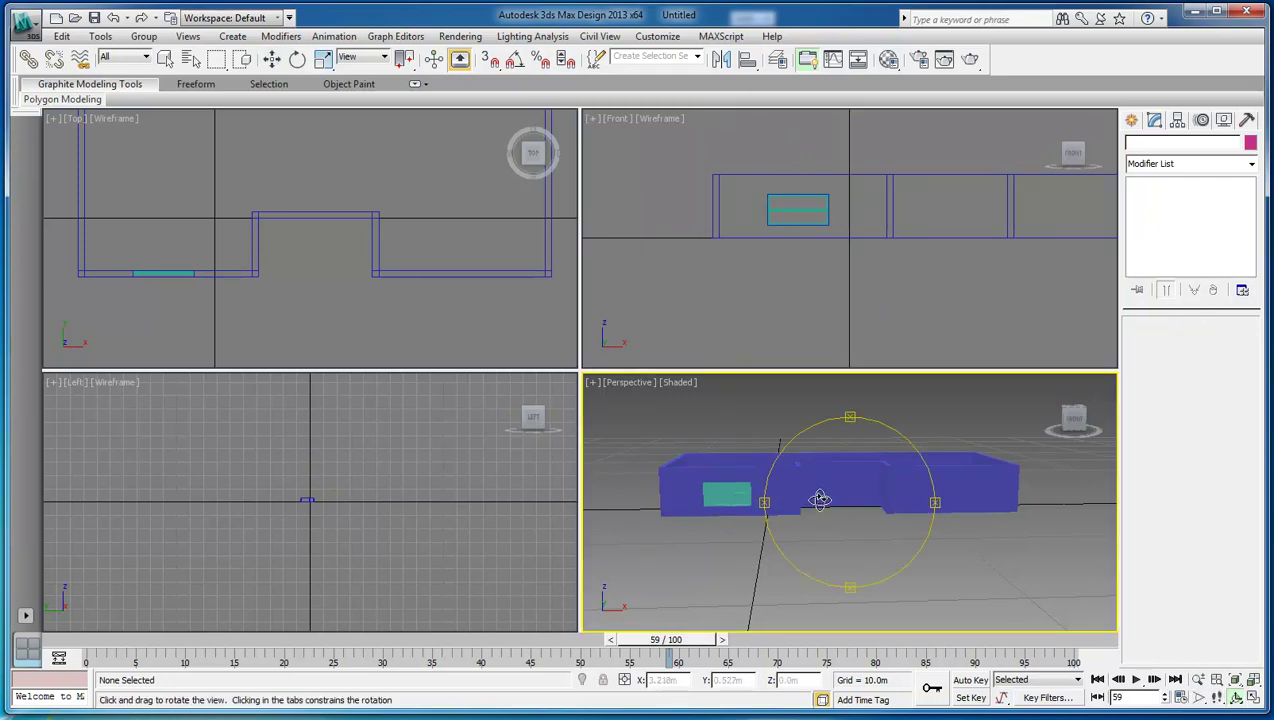
drag(816, 498, 954, 561)
drag(900, 526, 810, 504)
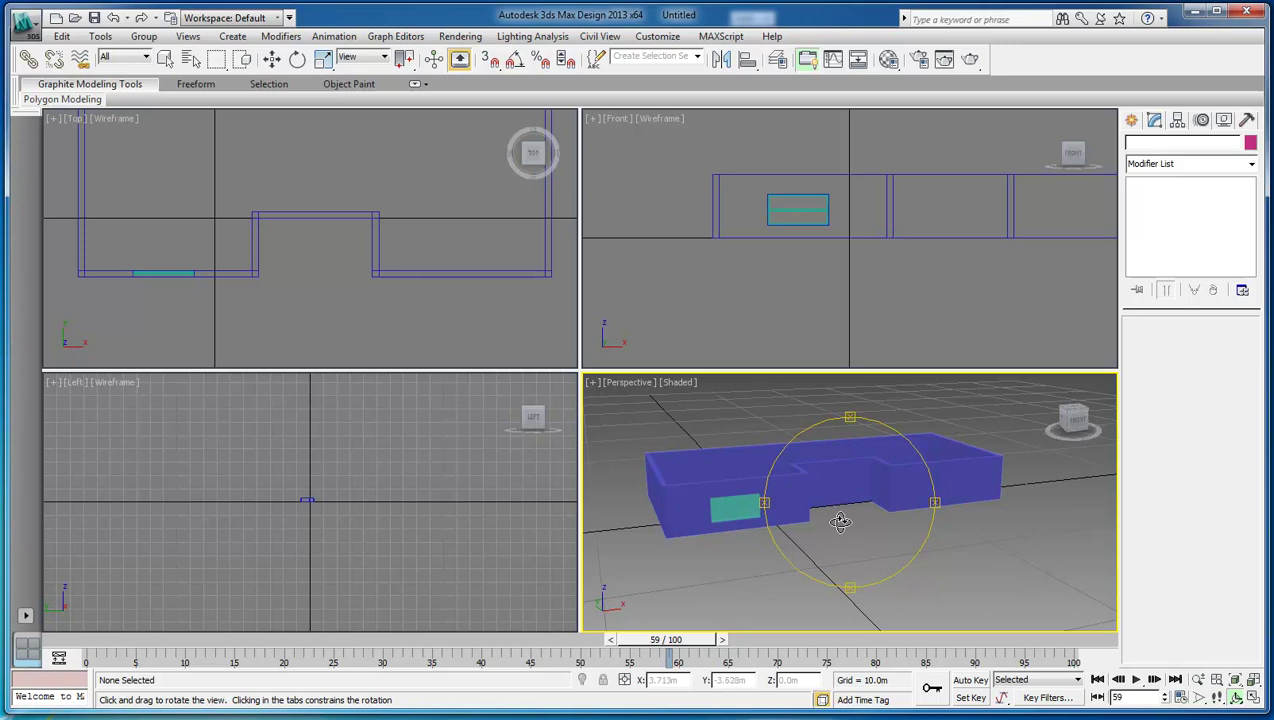
key(w)
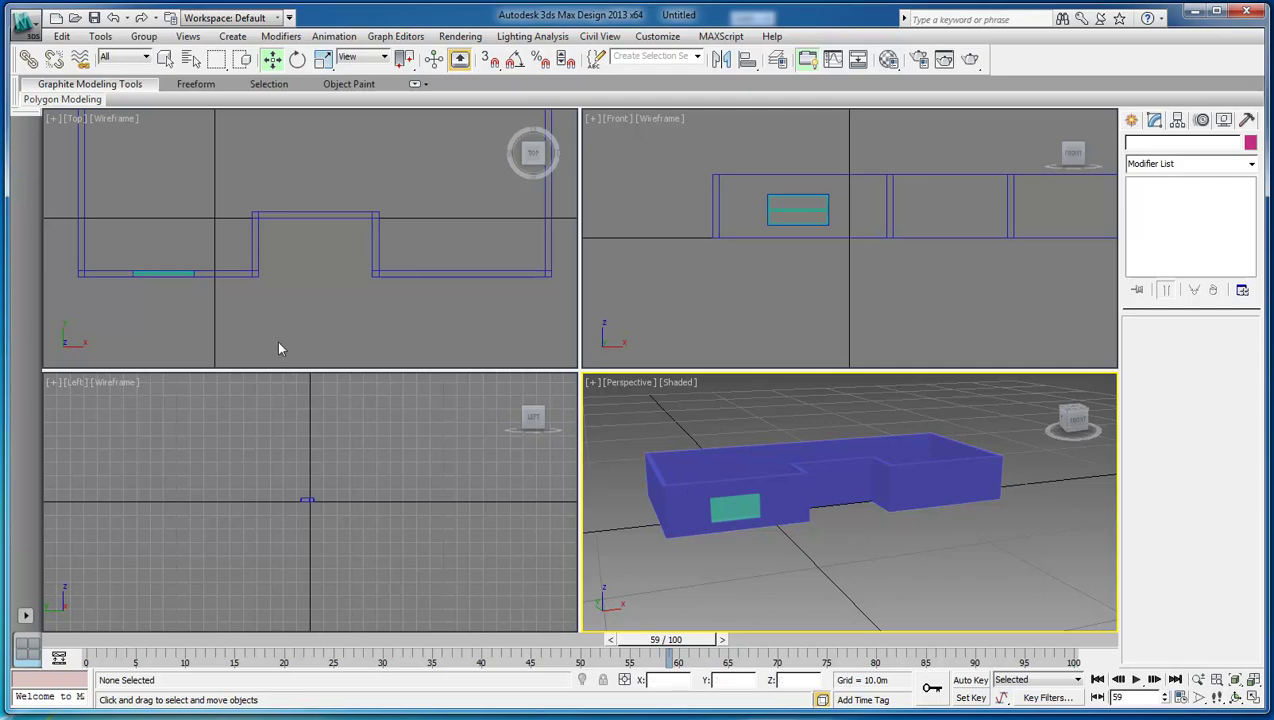
click(735, 508)
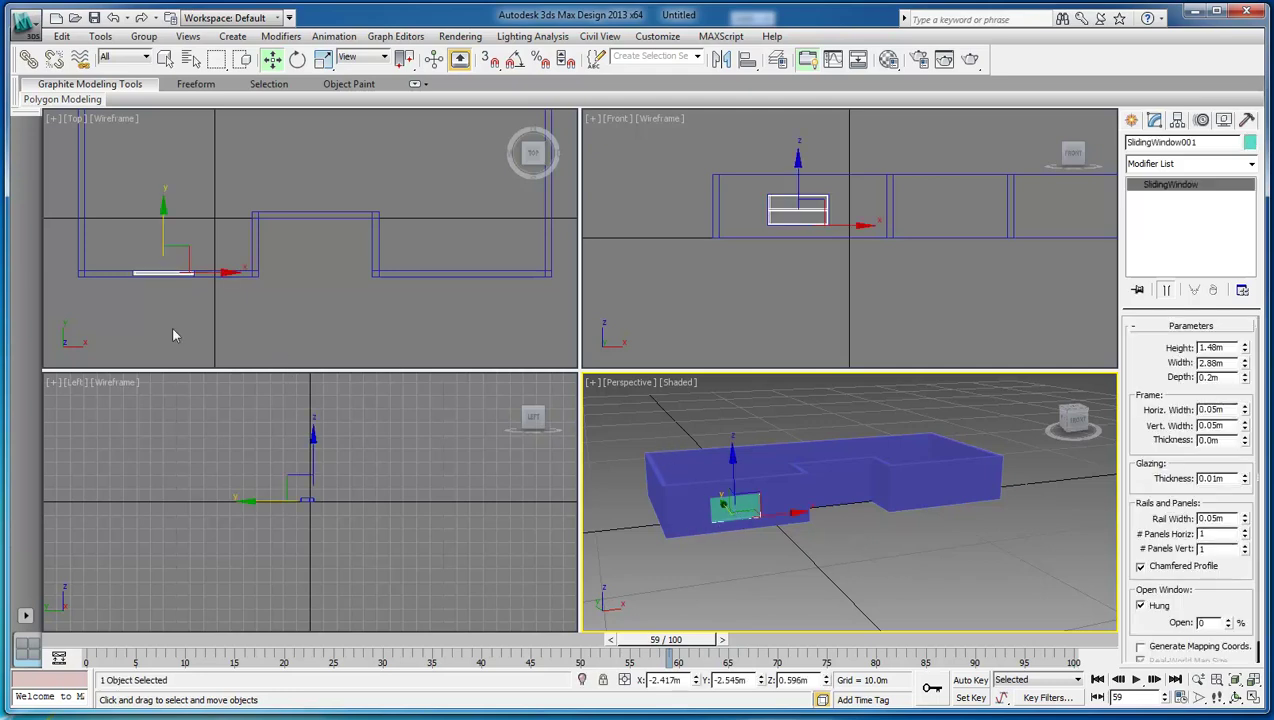
click(164, 273)
right_click(164, 273)
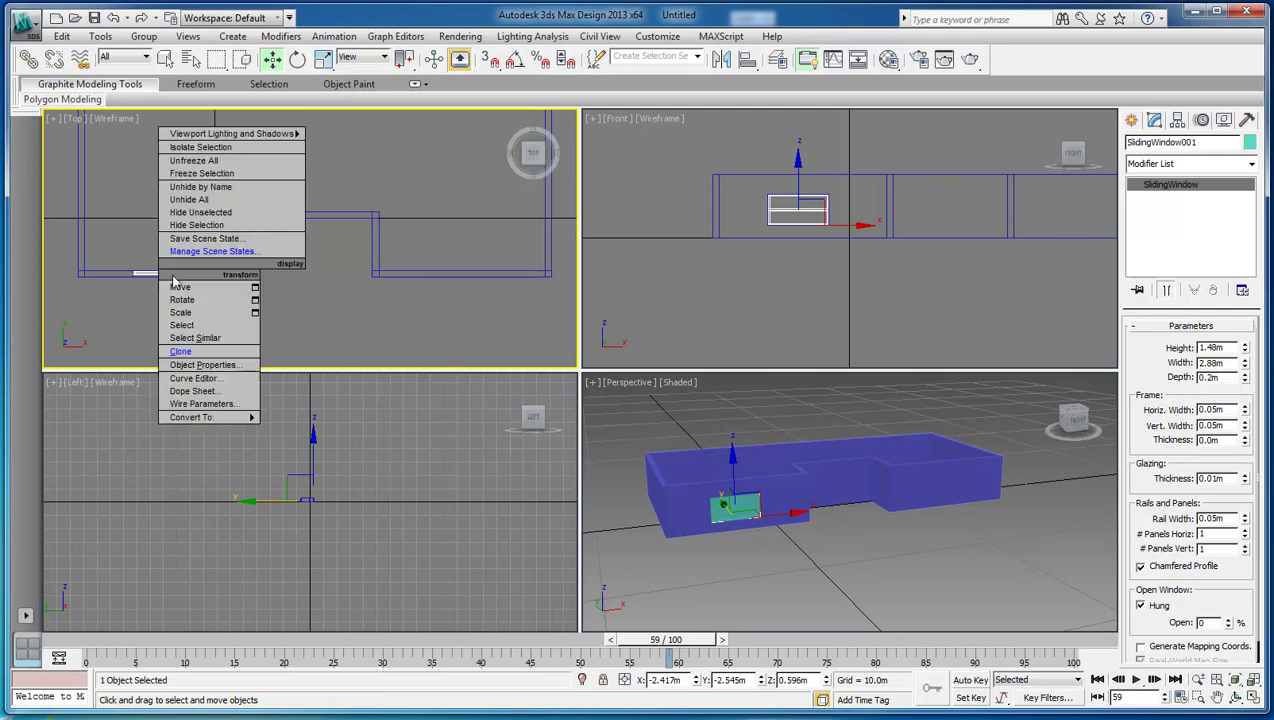
click(224, 355)
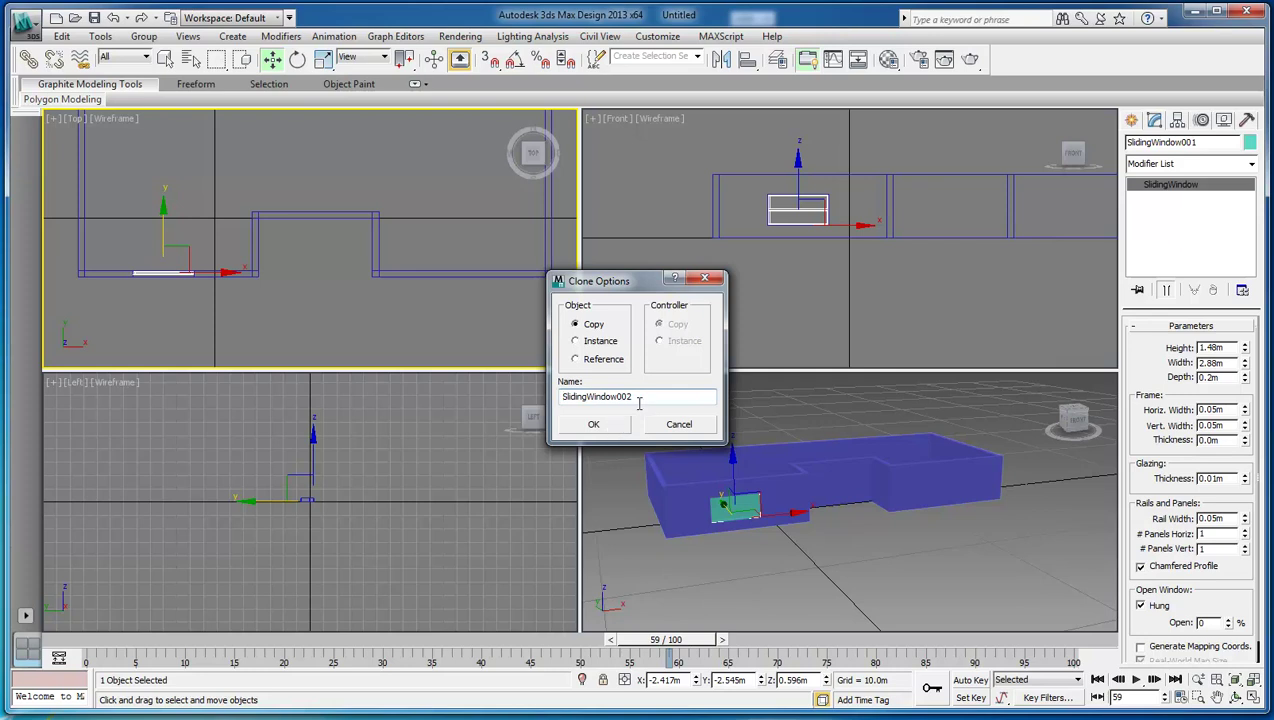
drag(637, 397, 512, 401)
text(Right)
click(594, 424)
- Move the cloned window along X onto the right front wall and deselect it
drag(237, 274, 524, 275)
click(500, 318)
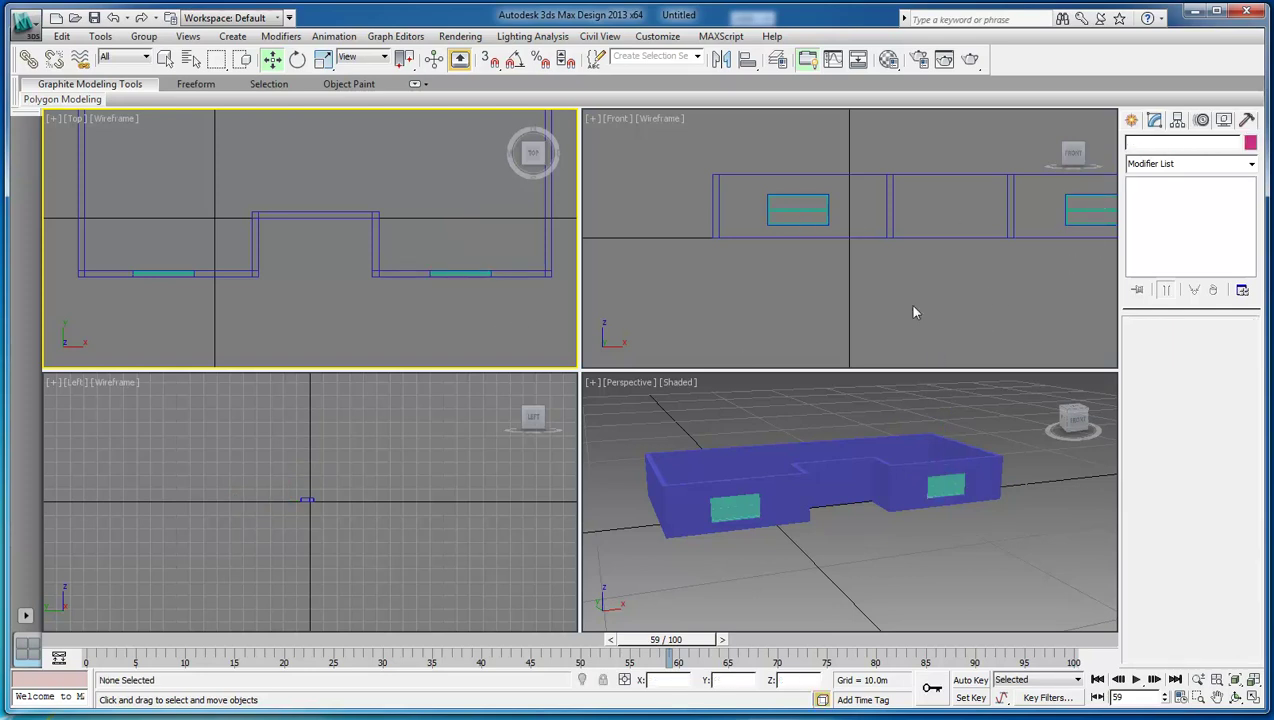
click(890, 549)
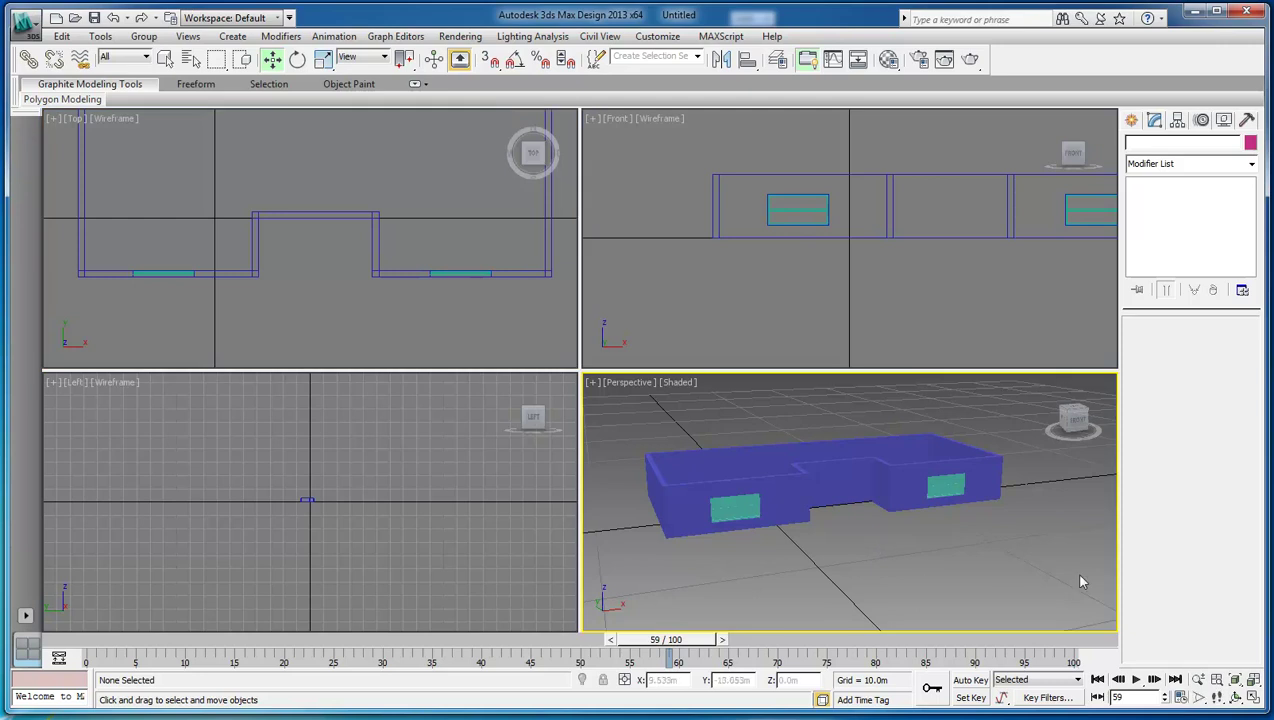
- Draw a double Pivot door about 4.25 m wide, 0.78 m deep and 2.53 m high along the recessed middle front wall
click(1131, 121)
click(1182, 169)
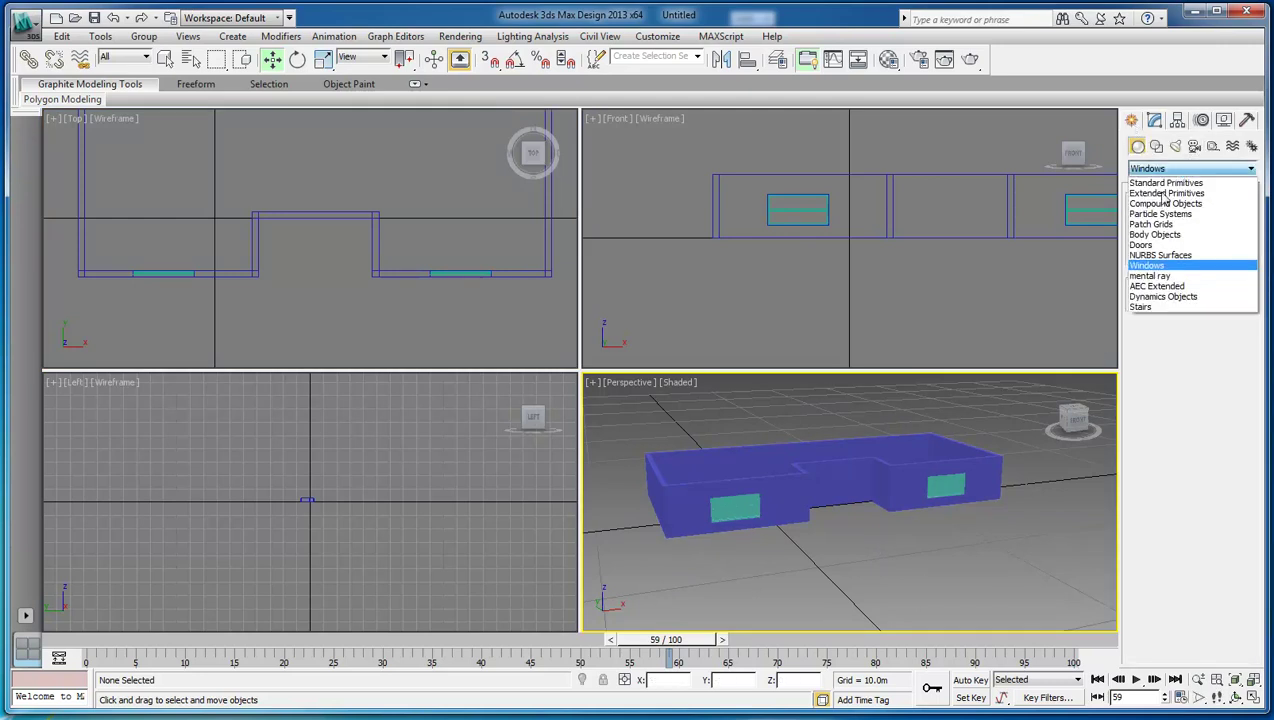
click(1152, 245)
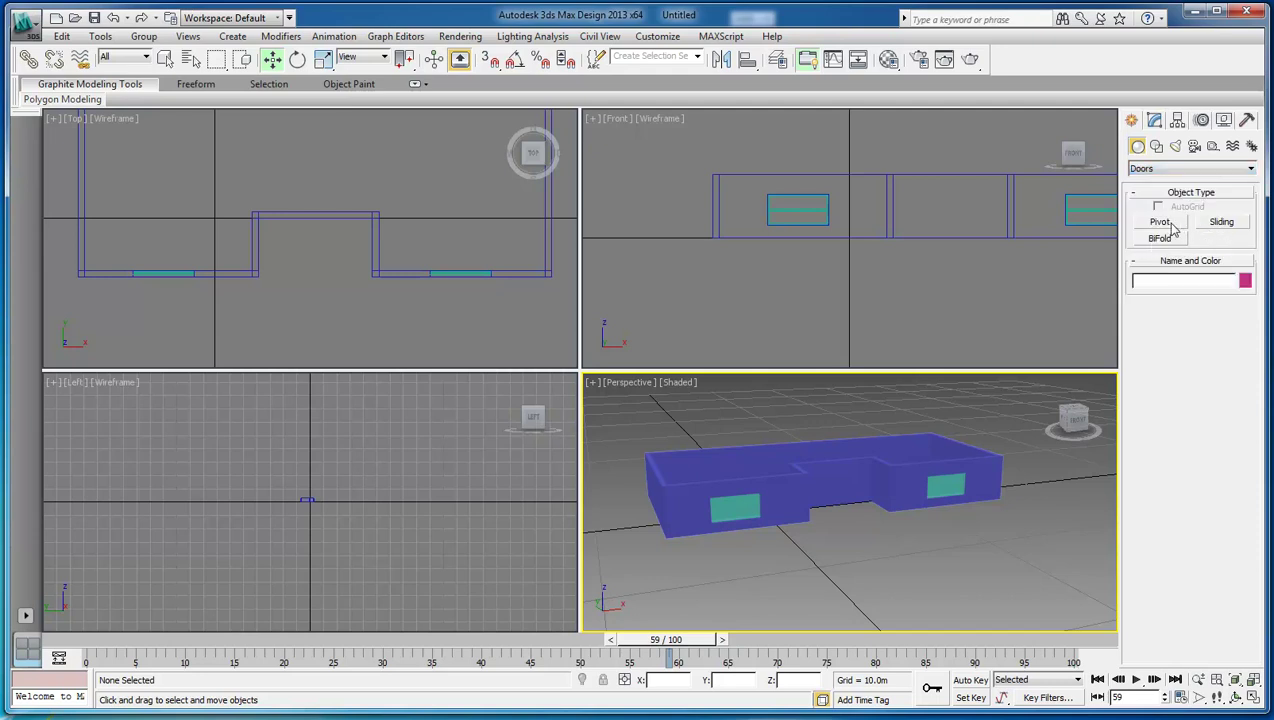
click(1172, 226)
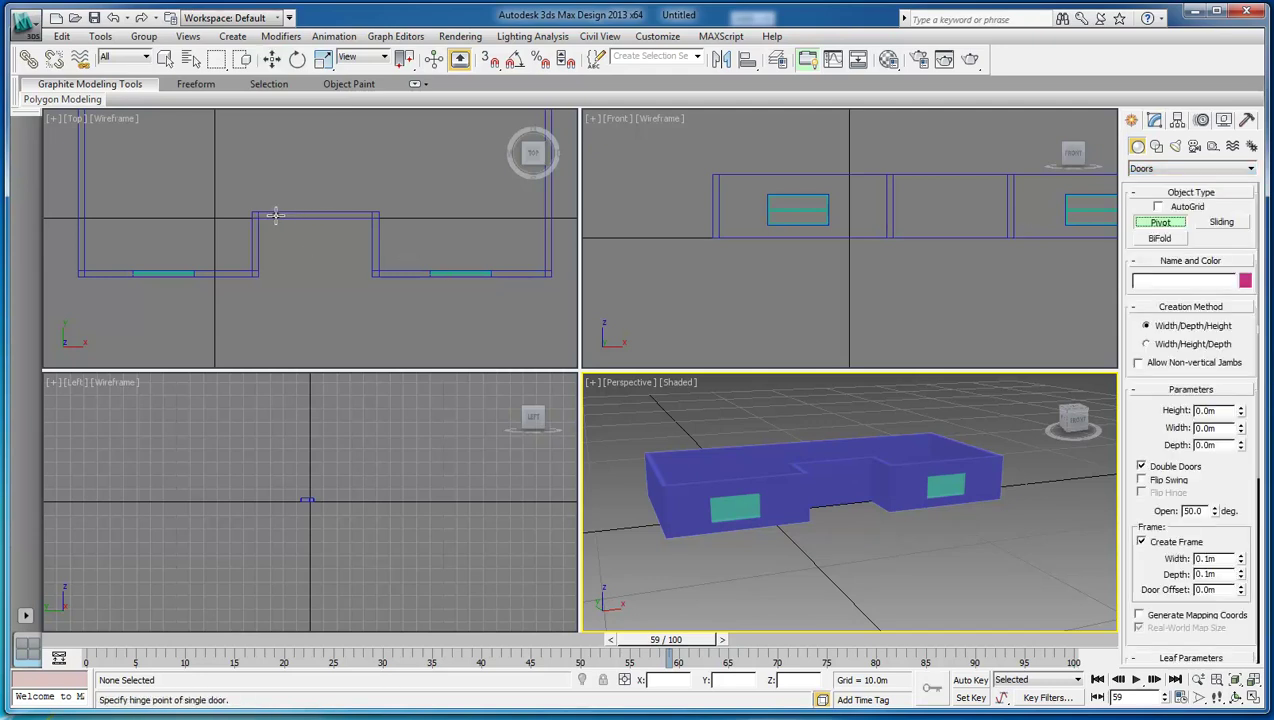
drag(271, 215, 363, 212)
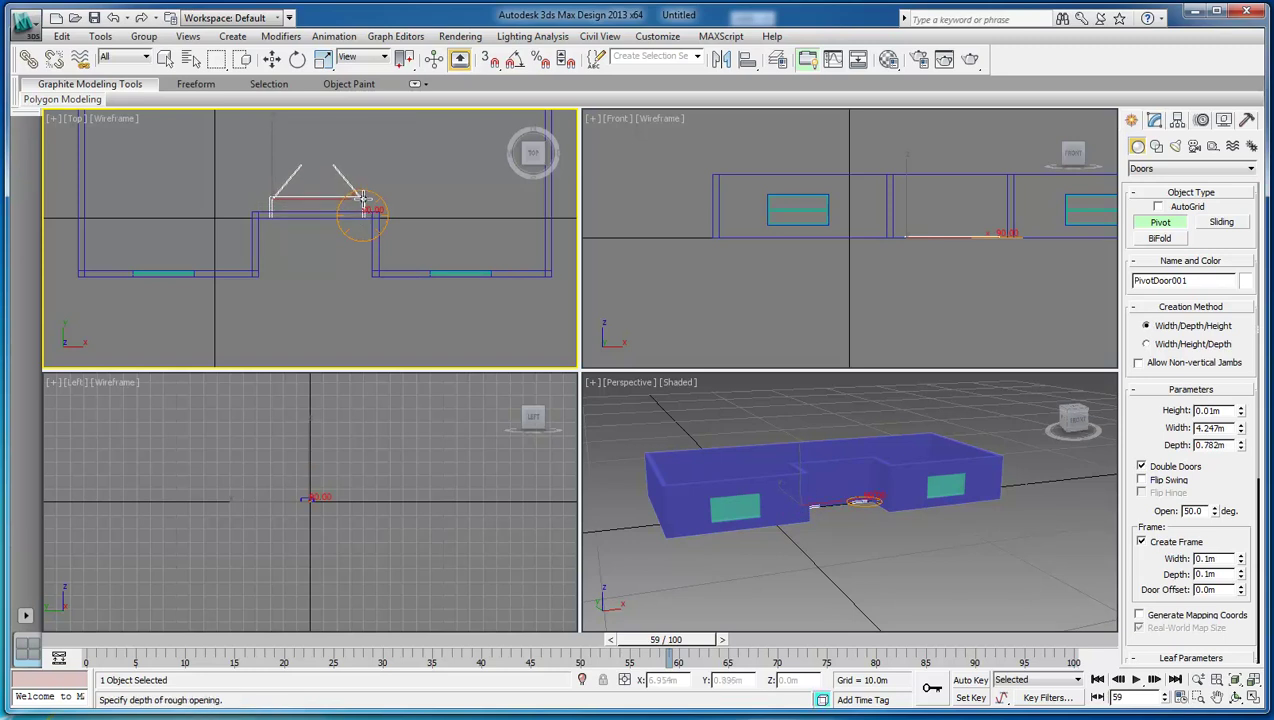
click(363, 197)
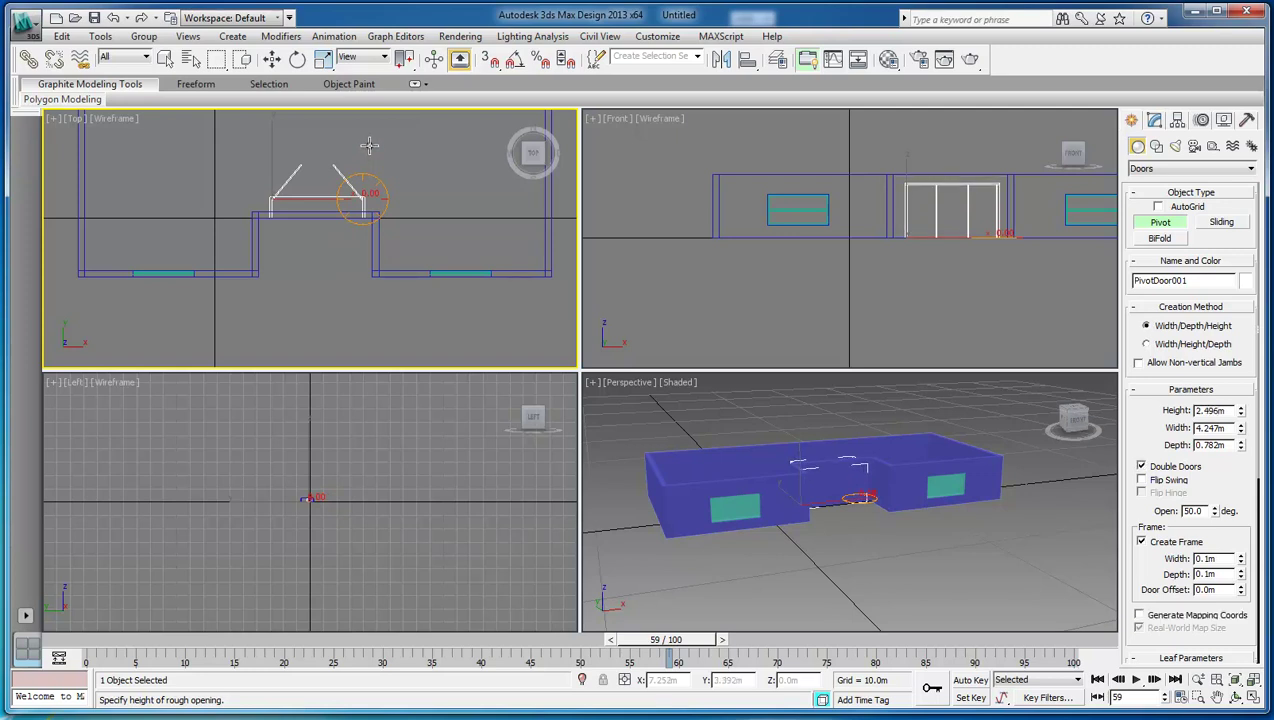
click(369, 145)
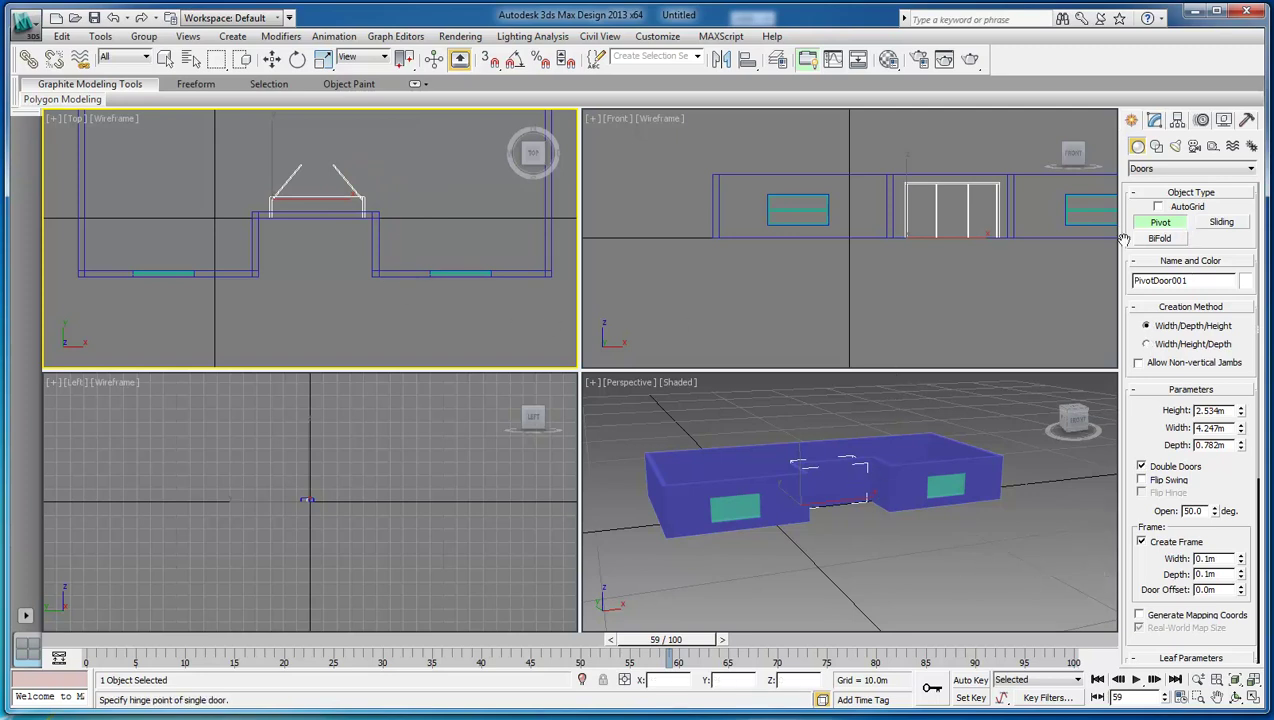
- Set the double pivot door's height to 2.62 m, width to 2.878 m and depth to 0.2 m
double_click(1212, 411)
text(2.62)
key(Tab)
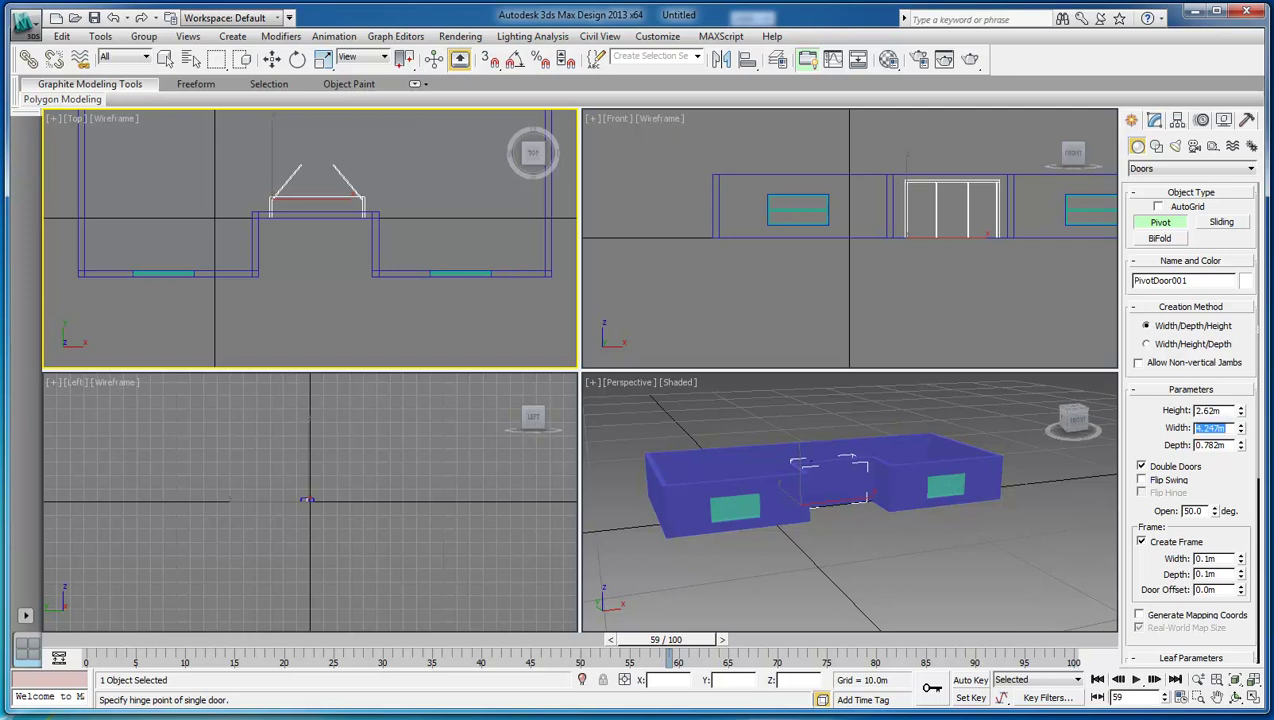
text(2.878)
key(Tab)
text(0.2)
key(Return)
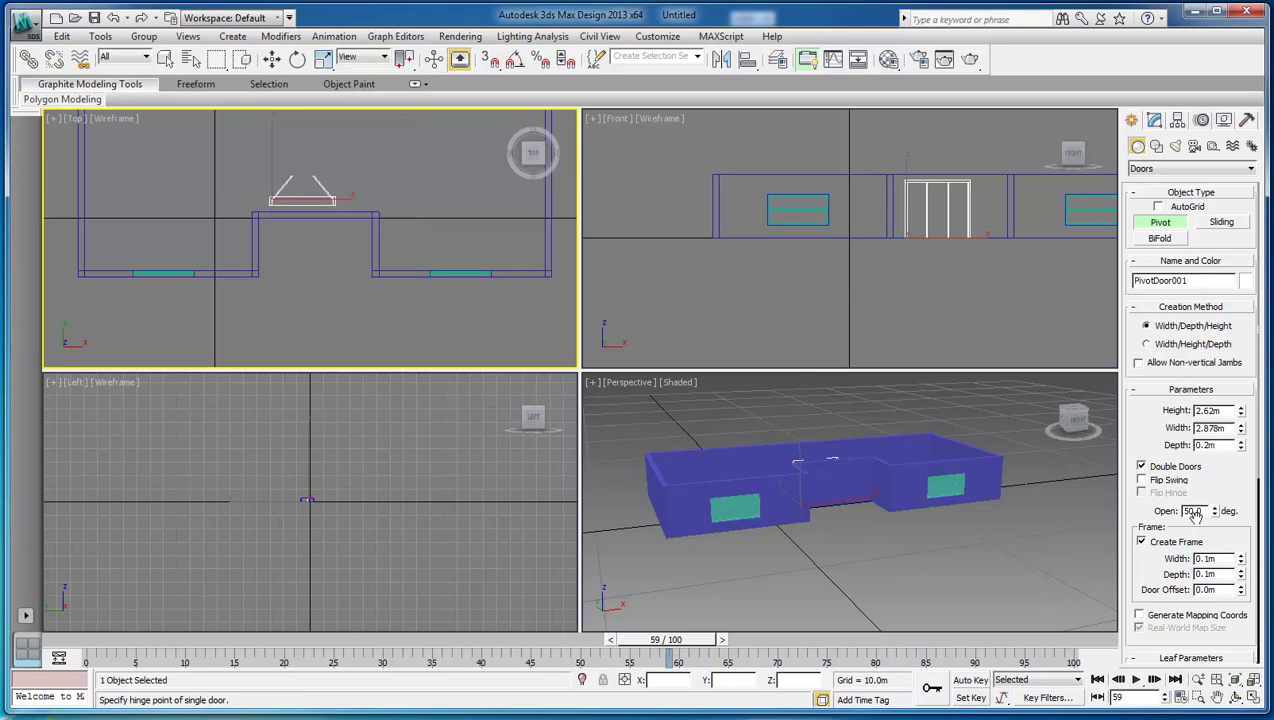
- Set the door's opening angle to 0 degrees and review its leaf parameters
drag(1214, 511, 1222, 594)
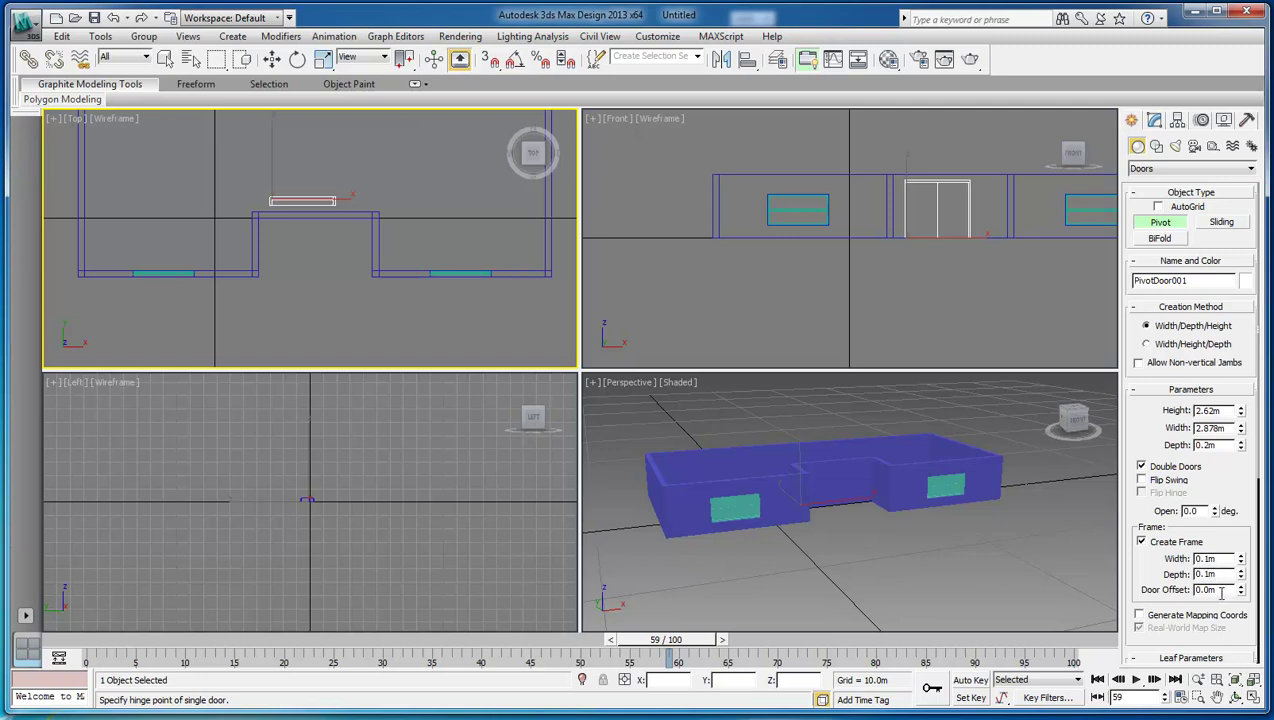
drag(1255, 456, 1262, 606)
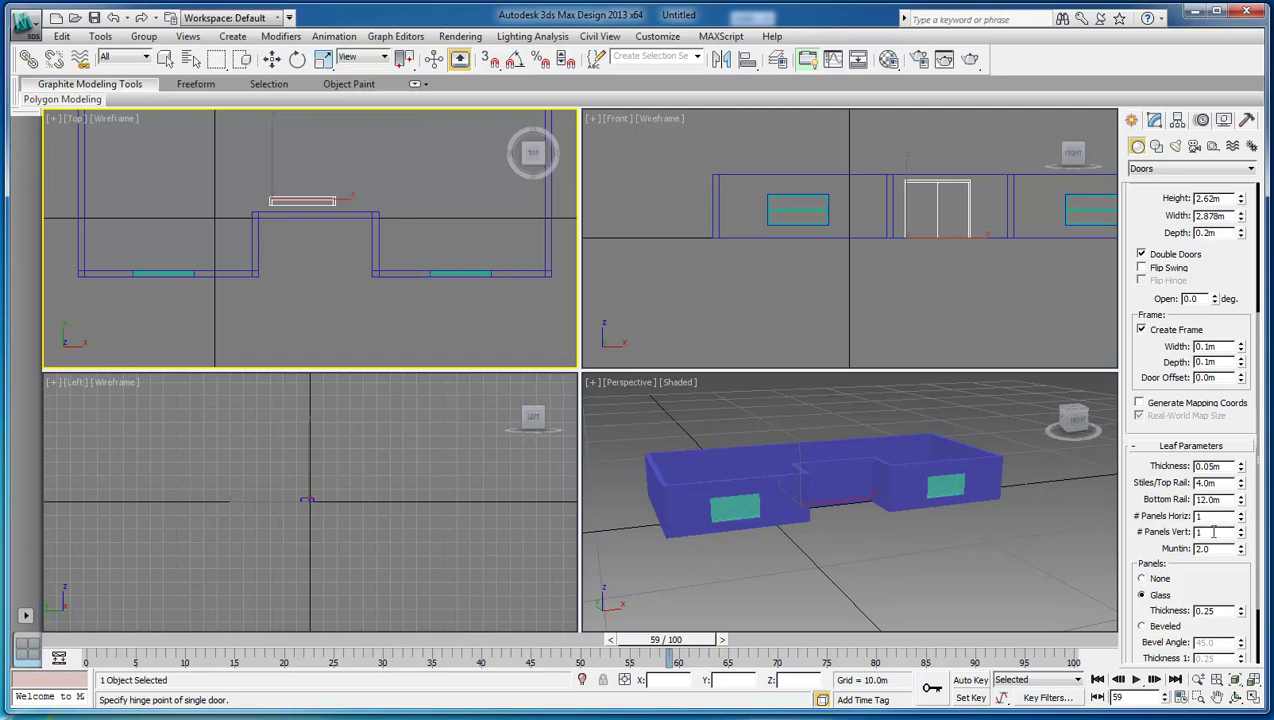
drag(1262, 560, 1262, 588)
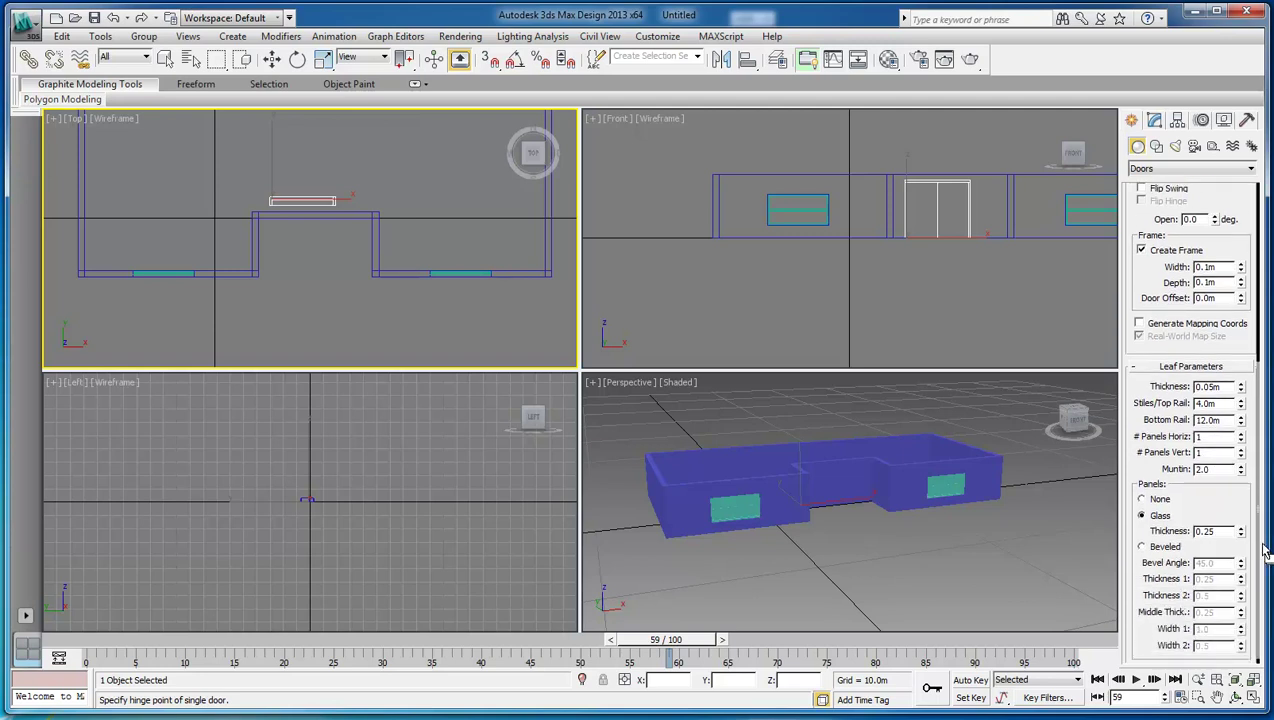
drag(1258, 547, 1258, 358)
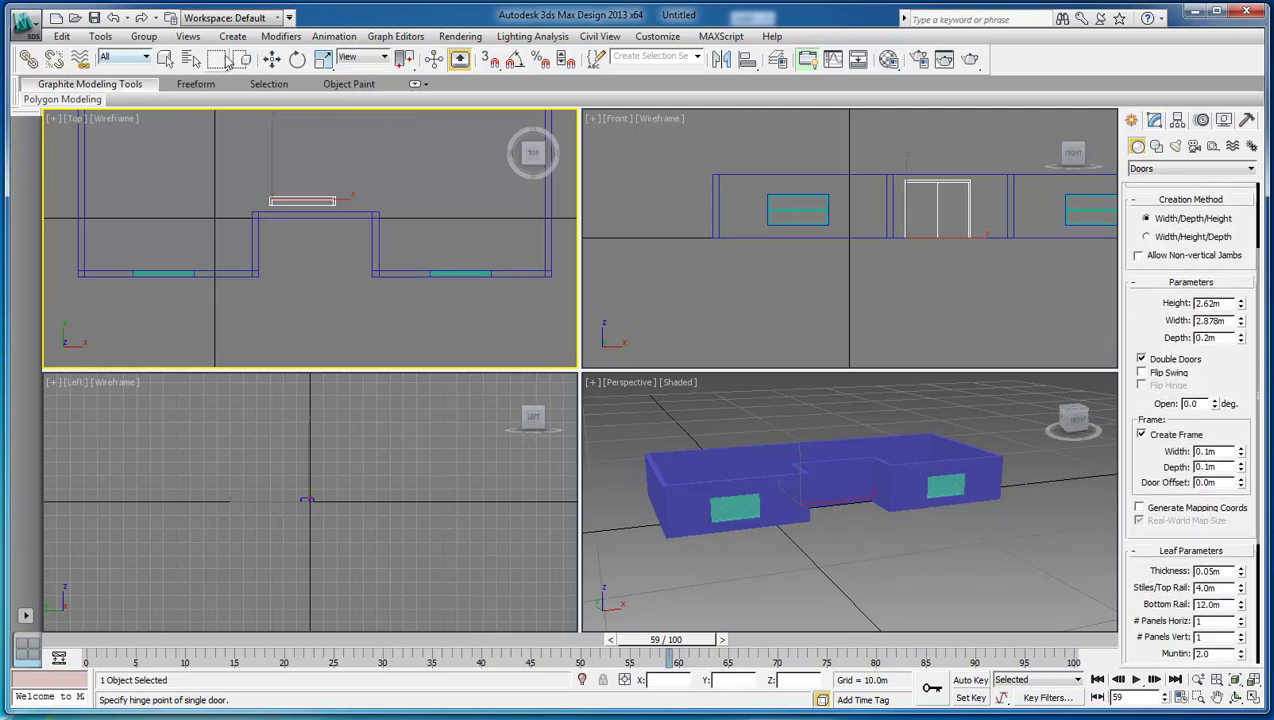
- Move the door into the recessed middle front wall, to about X 3.231 m and Y 0.258 m
click(271, 62)
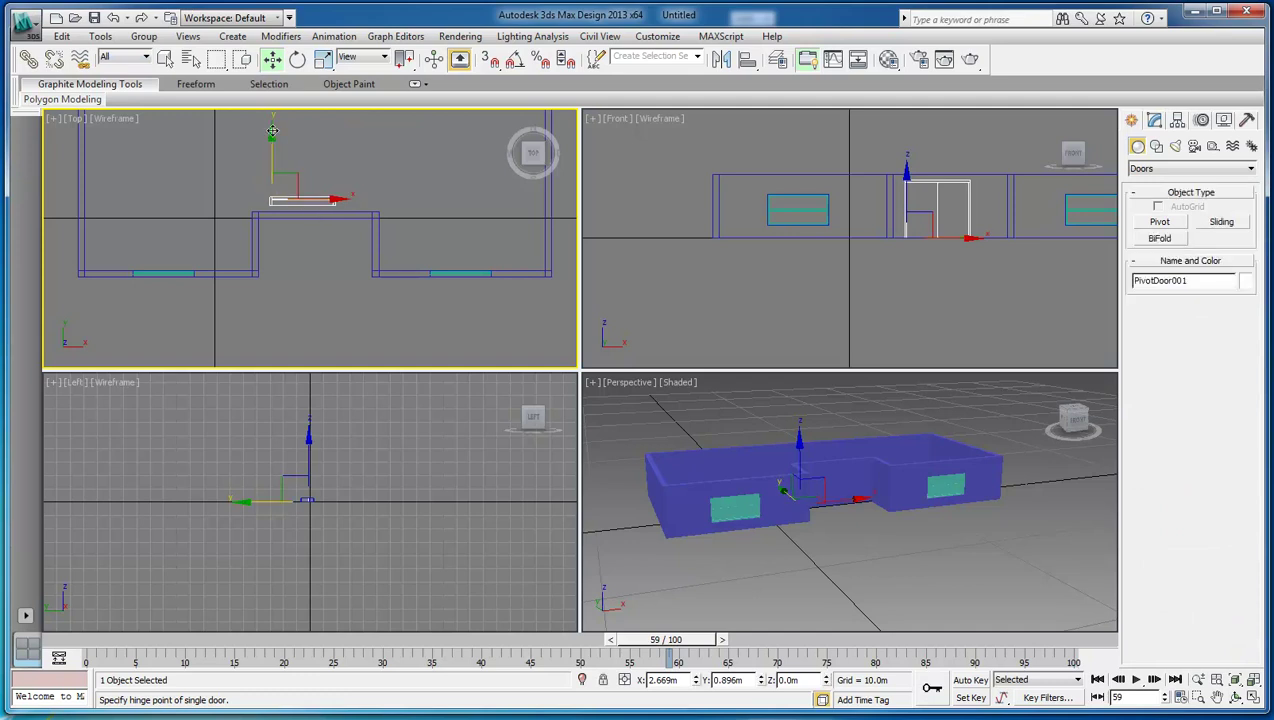
drag(272, 131, 273, 145)
drag(336, 213, 346, 213)
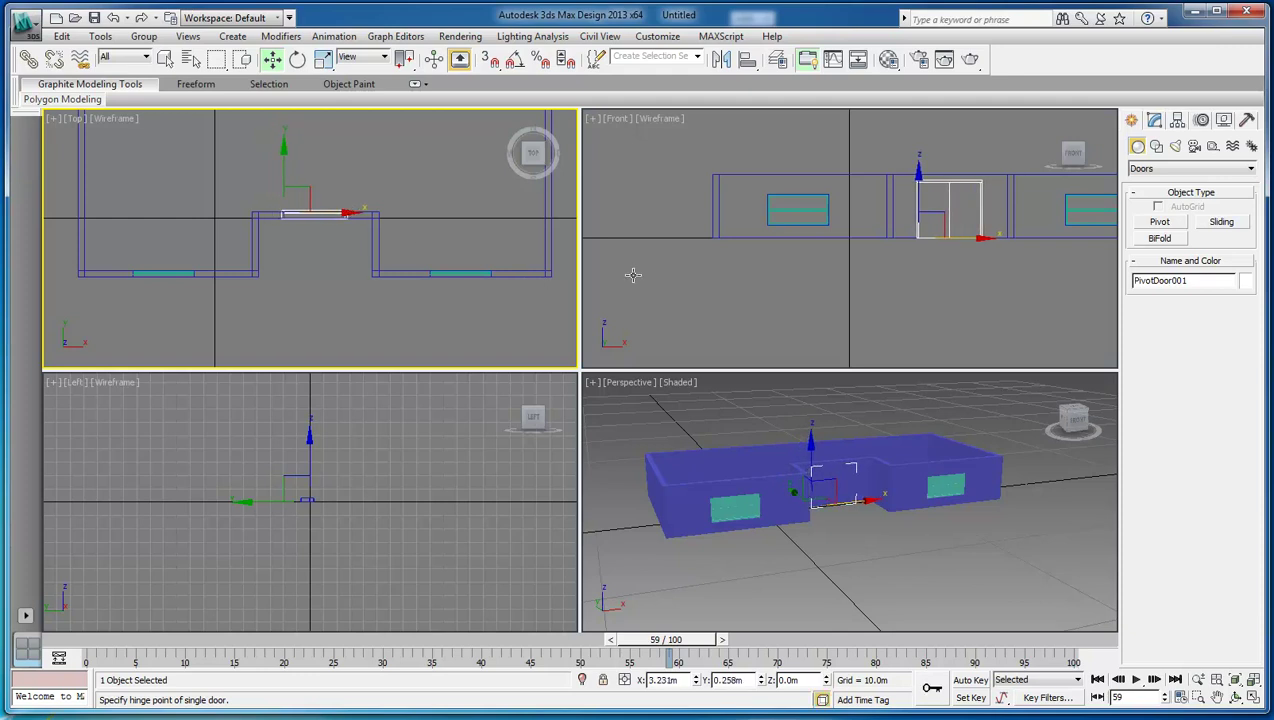
- Change the pivot door's object colour to teal from the 3ds Max palette
click(1154, 120)
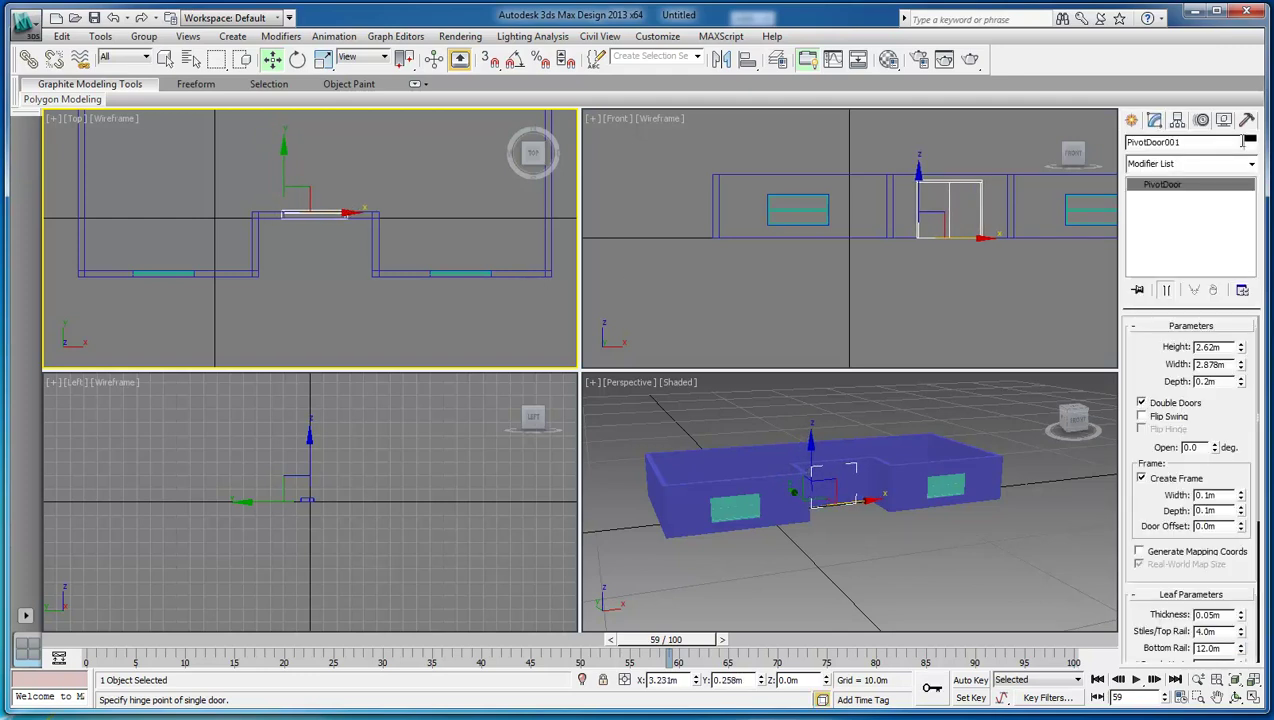
click(1250, 142)
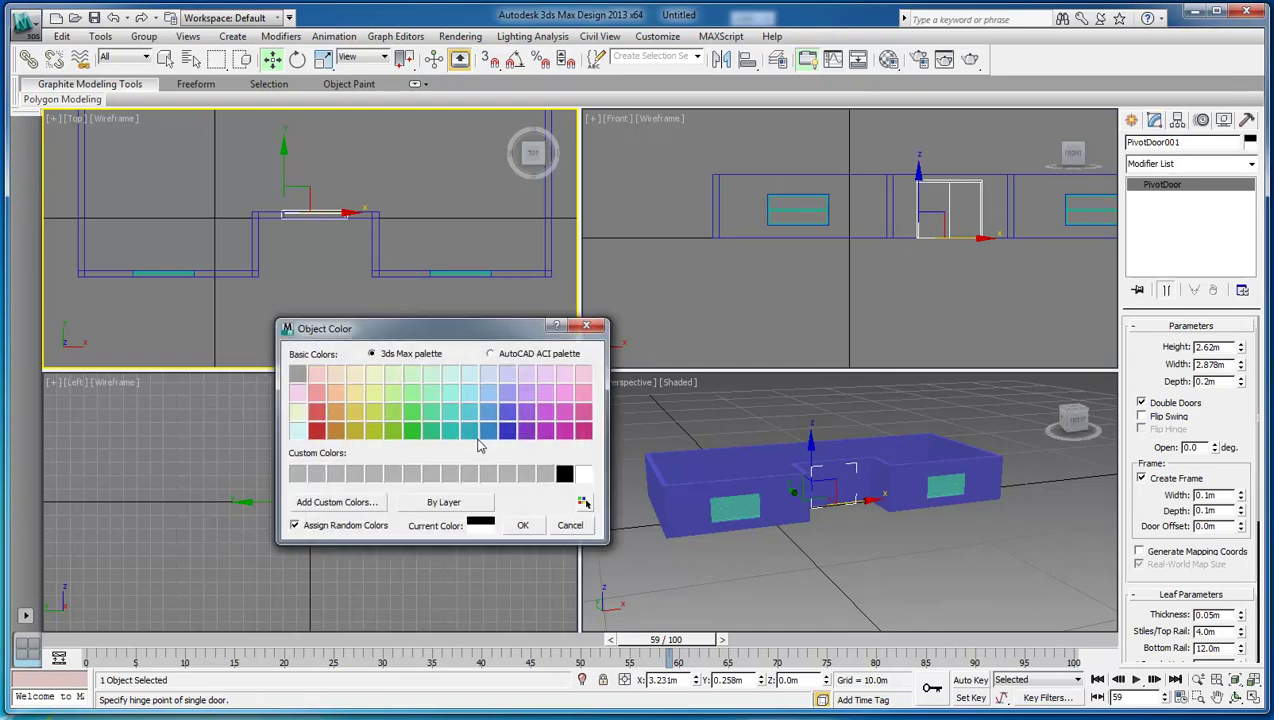
click(452, 437)
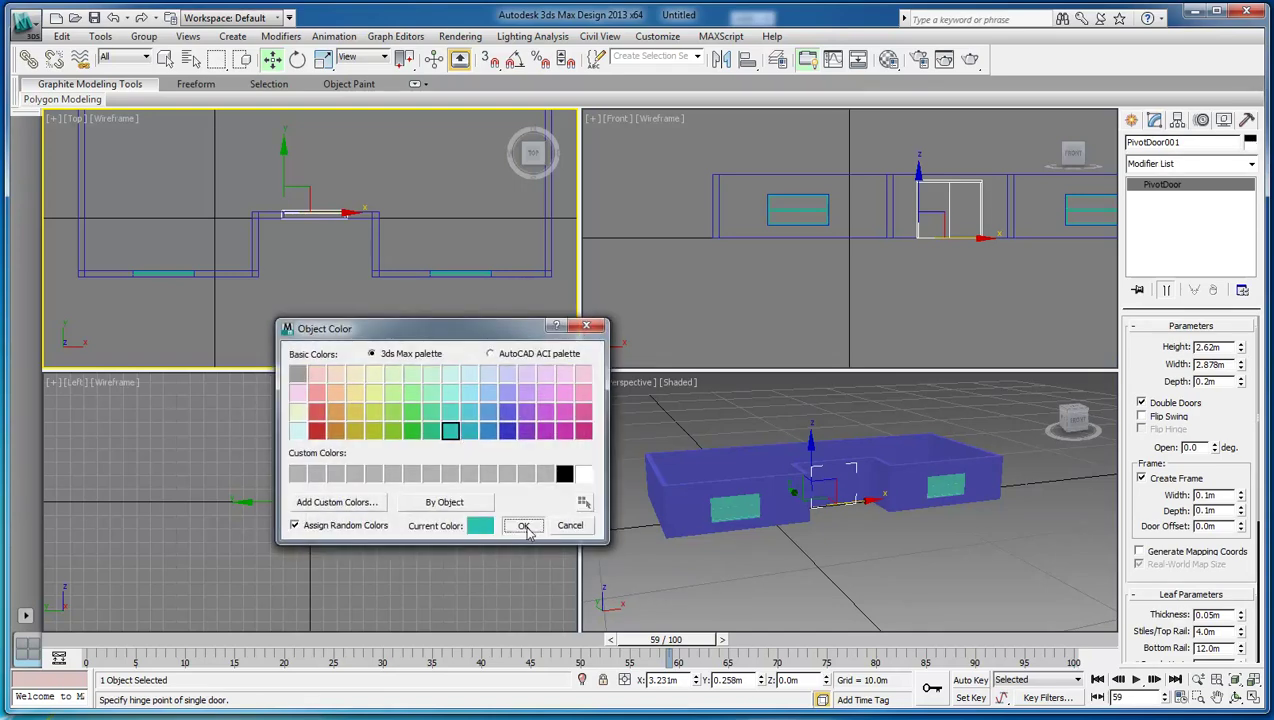
click(522, 525)
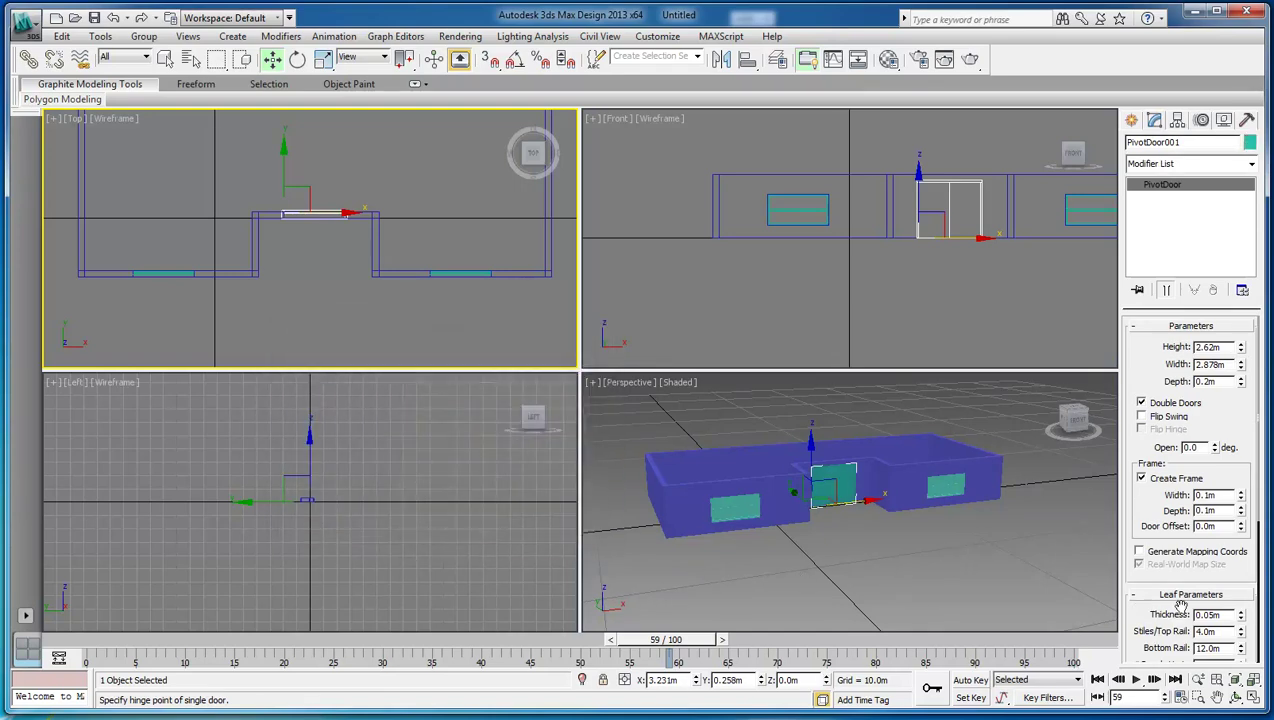
- Inspect the door from the front of the house in the Perspective viewport, test its opening angle, and deselect it
click(1236, 697)
click(836, 538)
drag(836, 538, 793, 547)
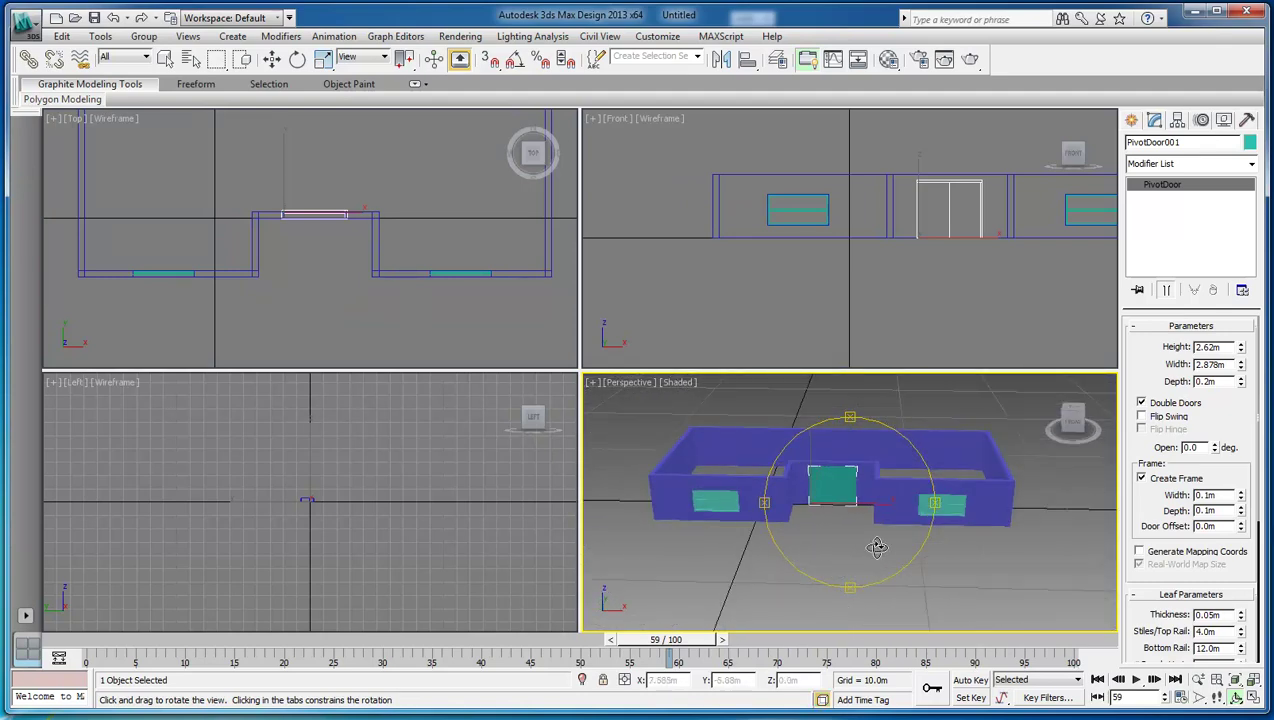
key(w)
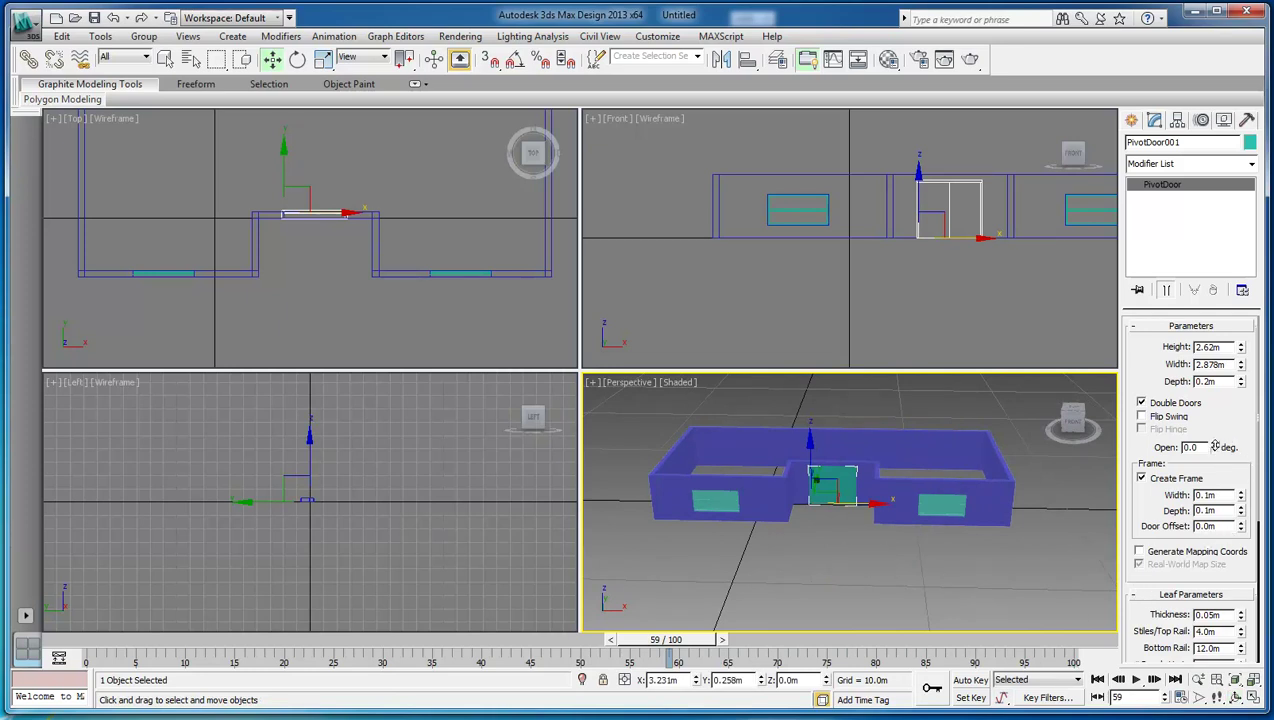
drag(1215, 447, 1192, 553)
click(1026, 591)
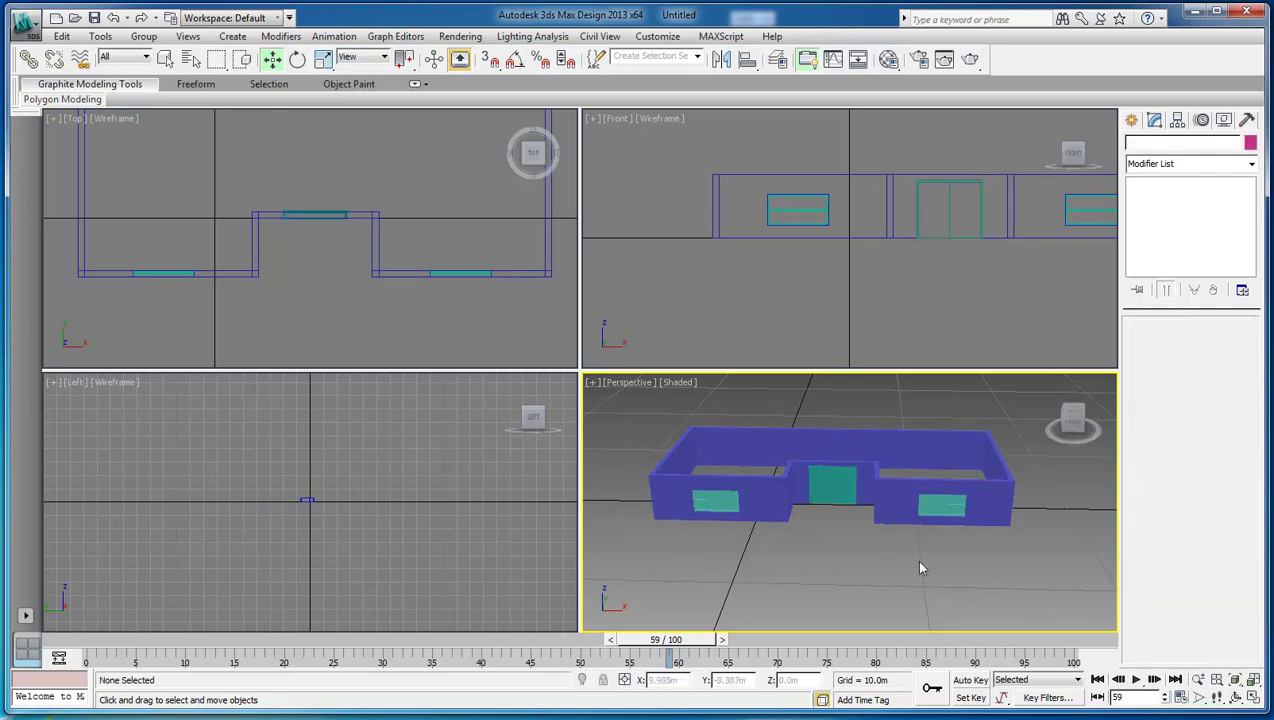
- Show the whole house in a maximized Top viewport with 2D snapping on, and activate the Line spline tool
click(364, 317)
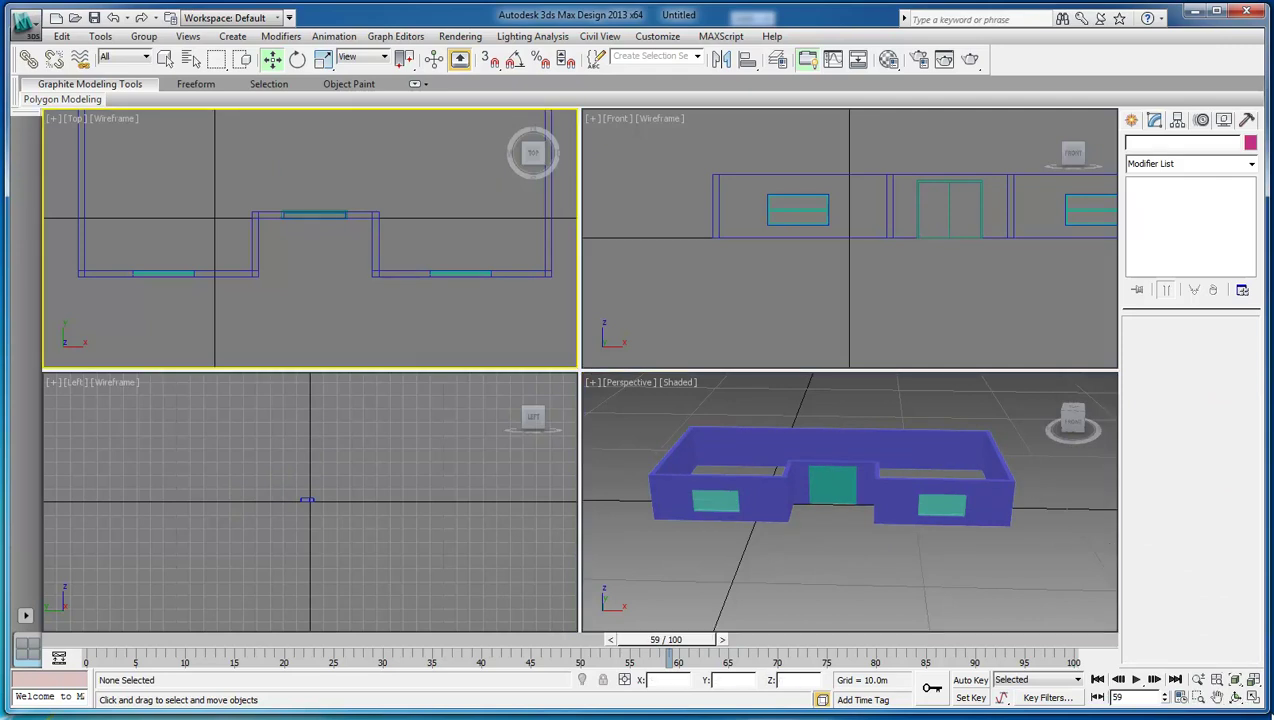
click(1255, 700)
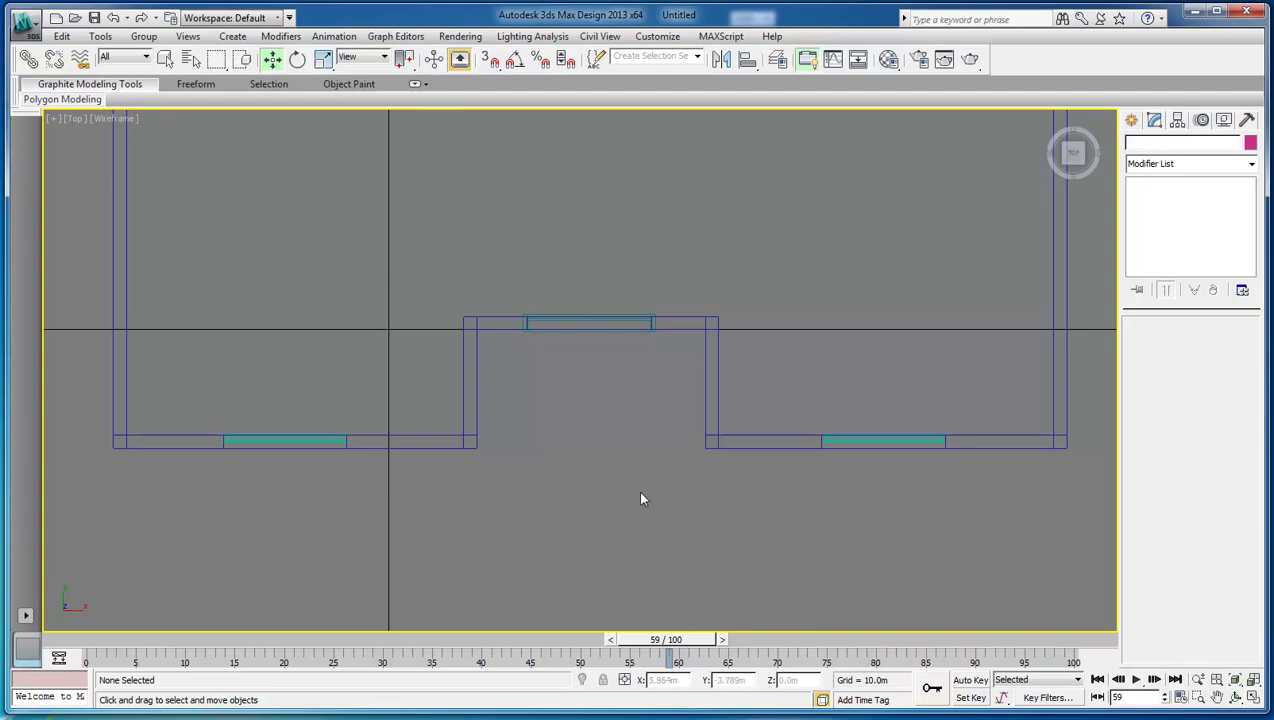
scroll(642, 499, down, 2)
scroll(642, 499, down, 2)
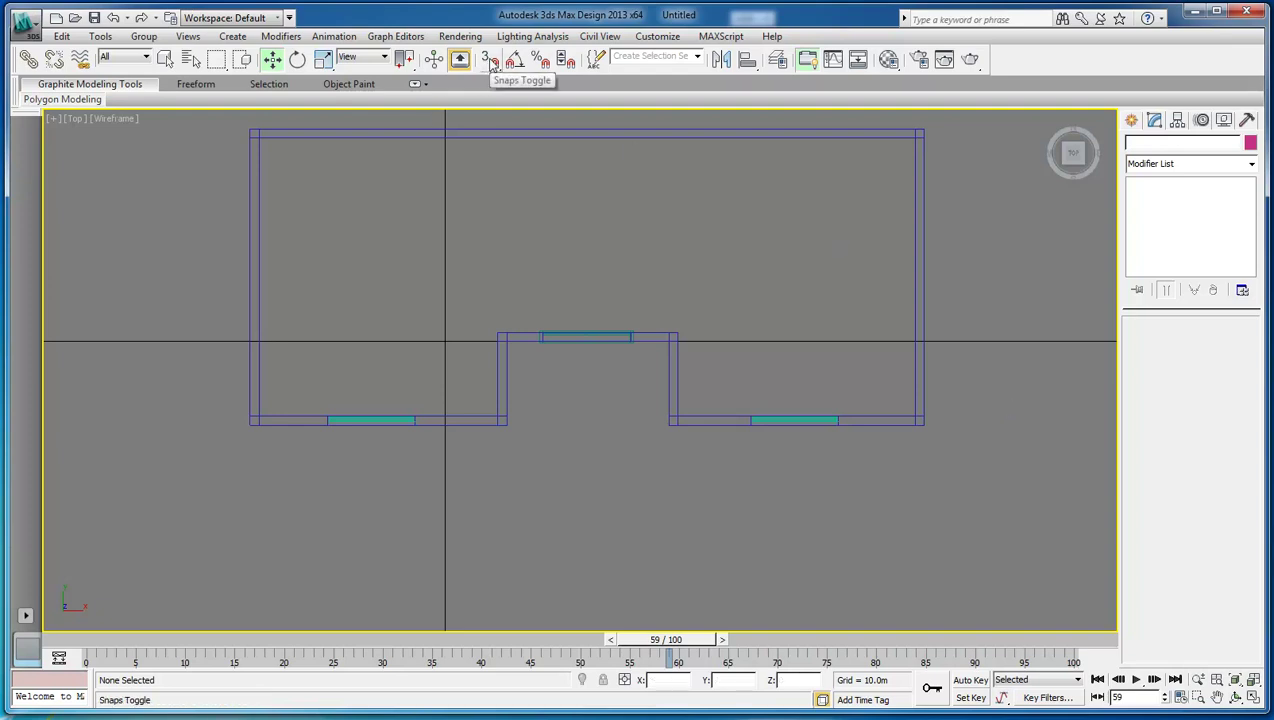
drag(492, 62, 491, 88)
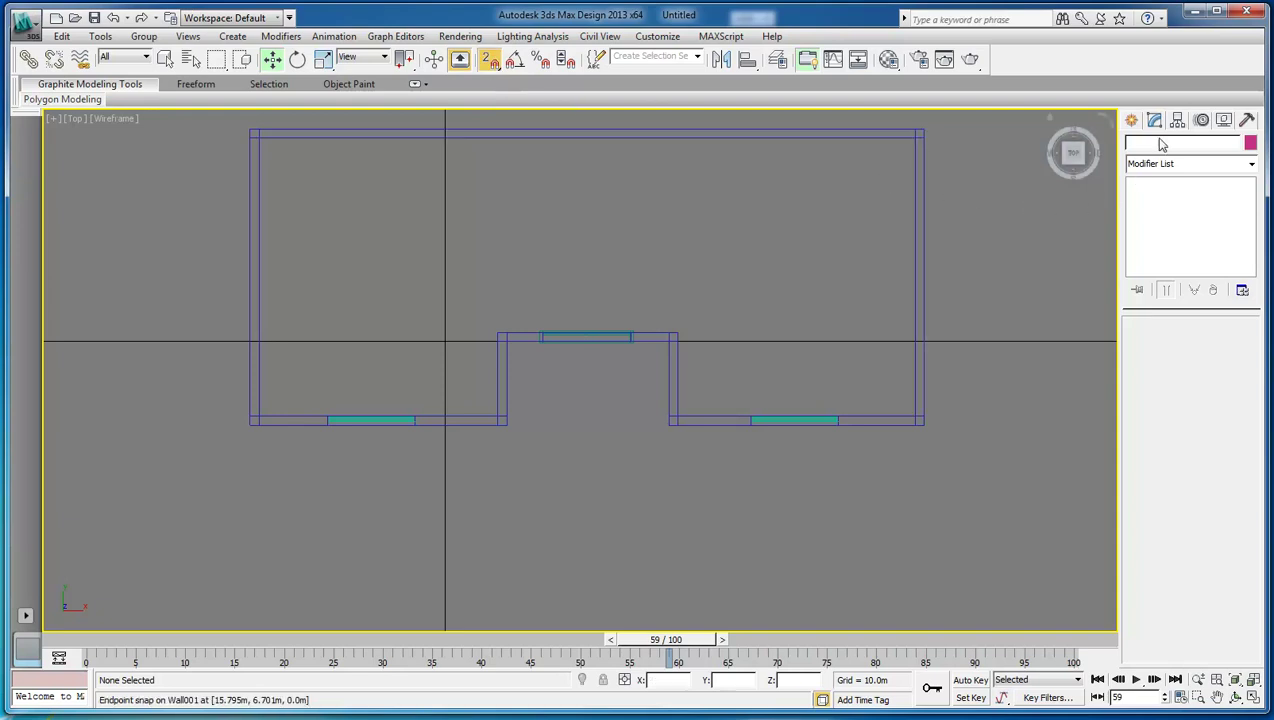
click(1133, 121)
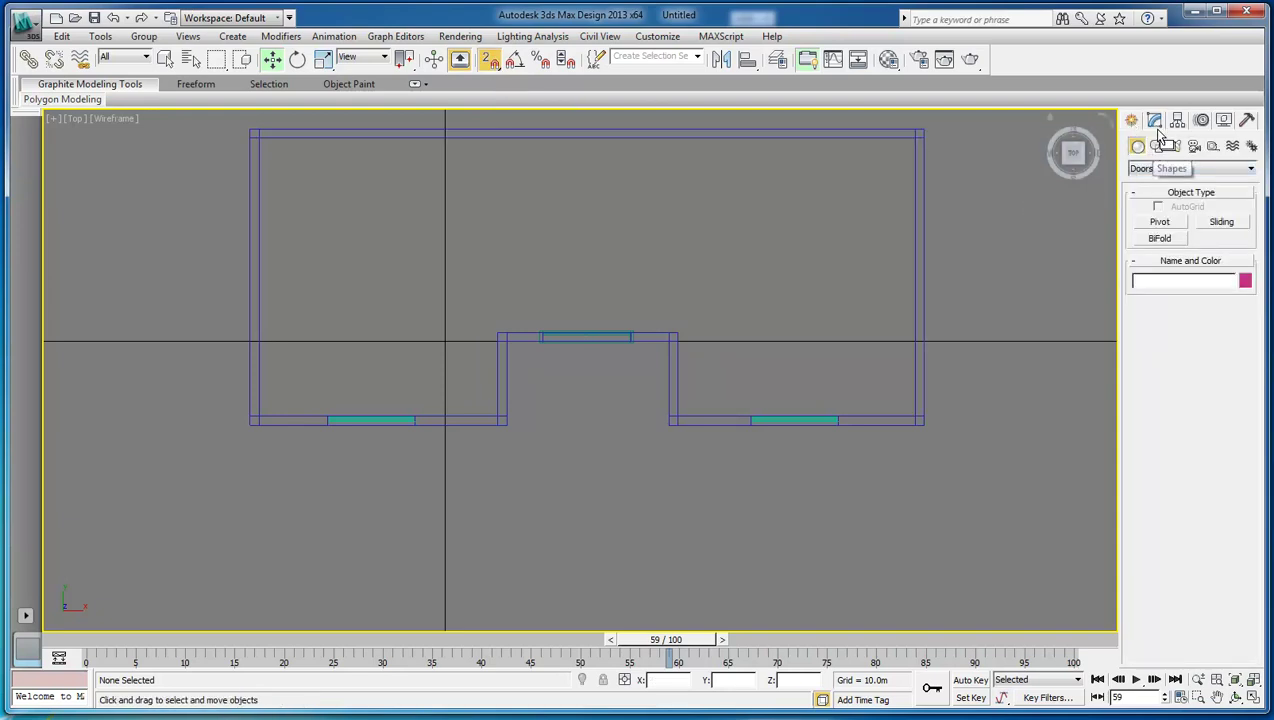
click(1155, 121)
click(1131, 121)
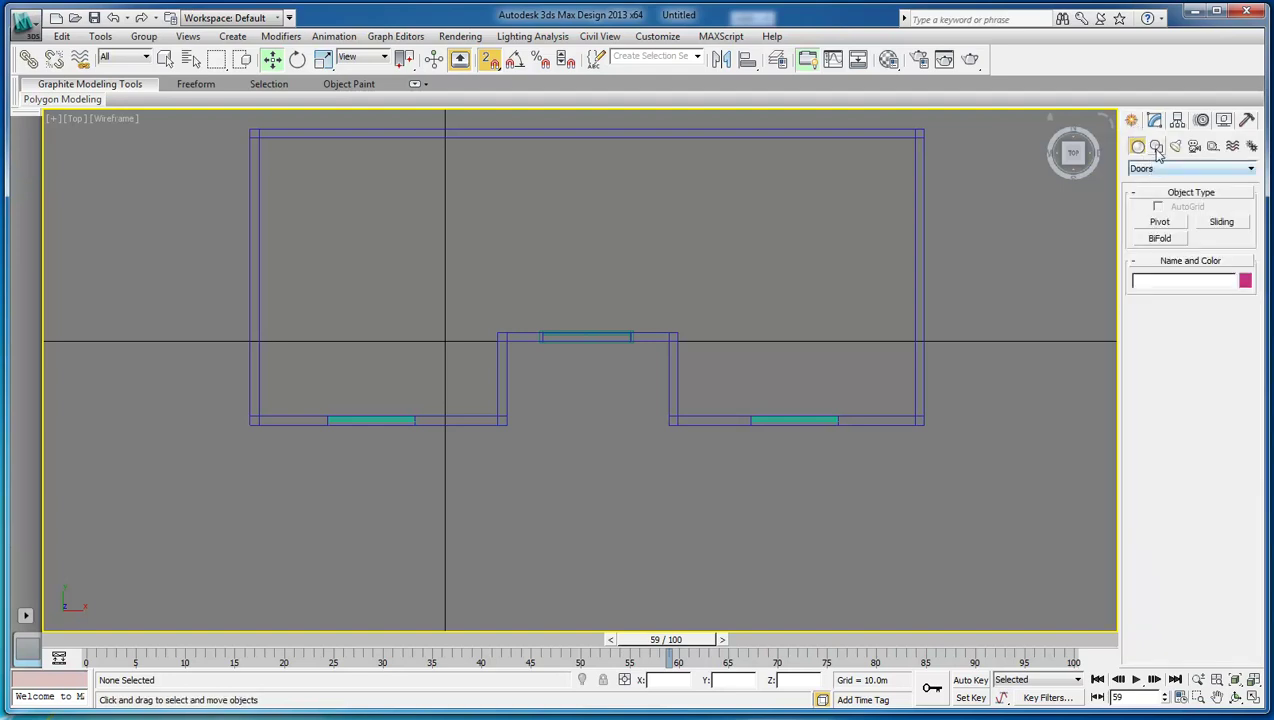
click(1156, 147)
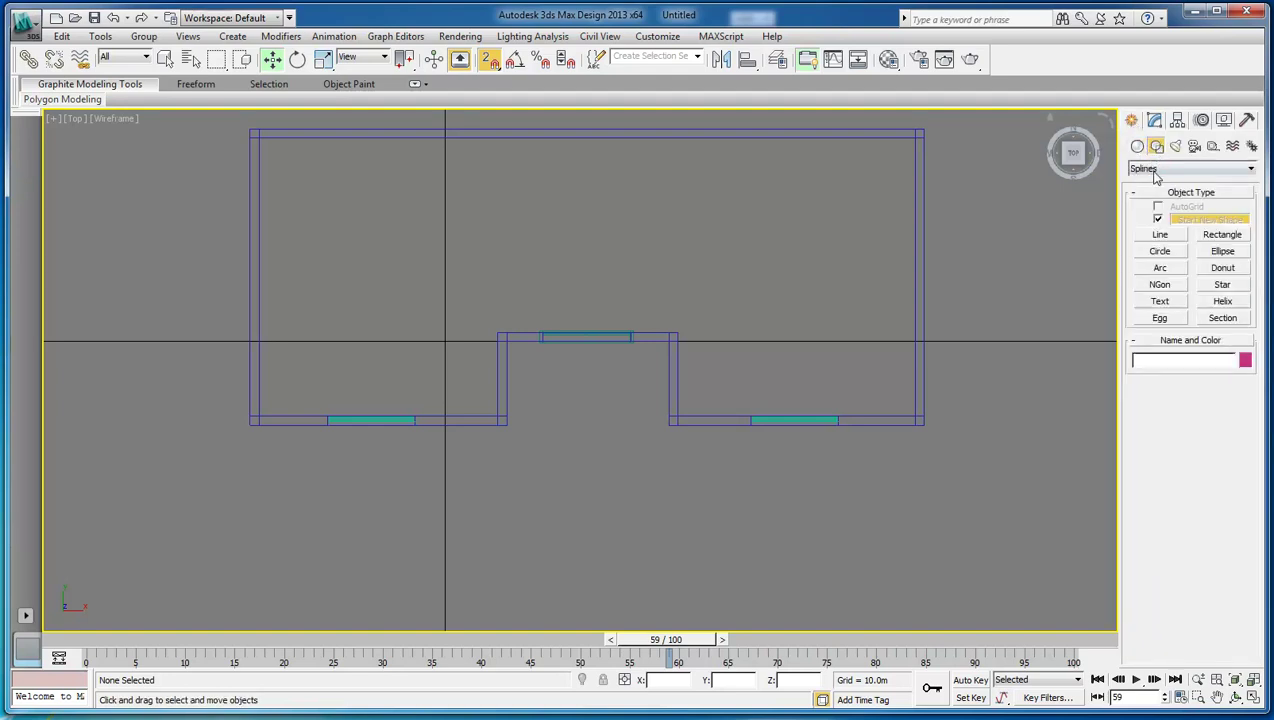
click(1168, 236)
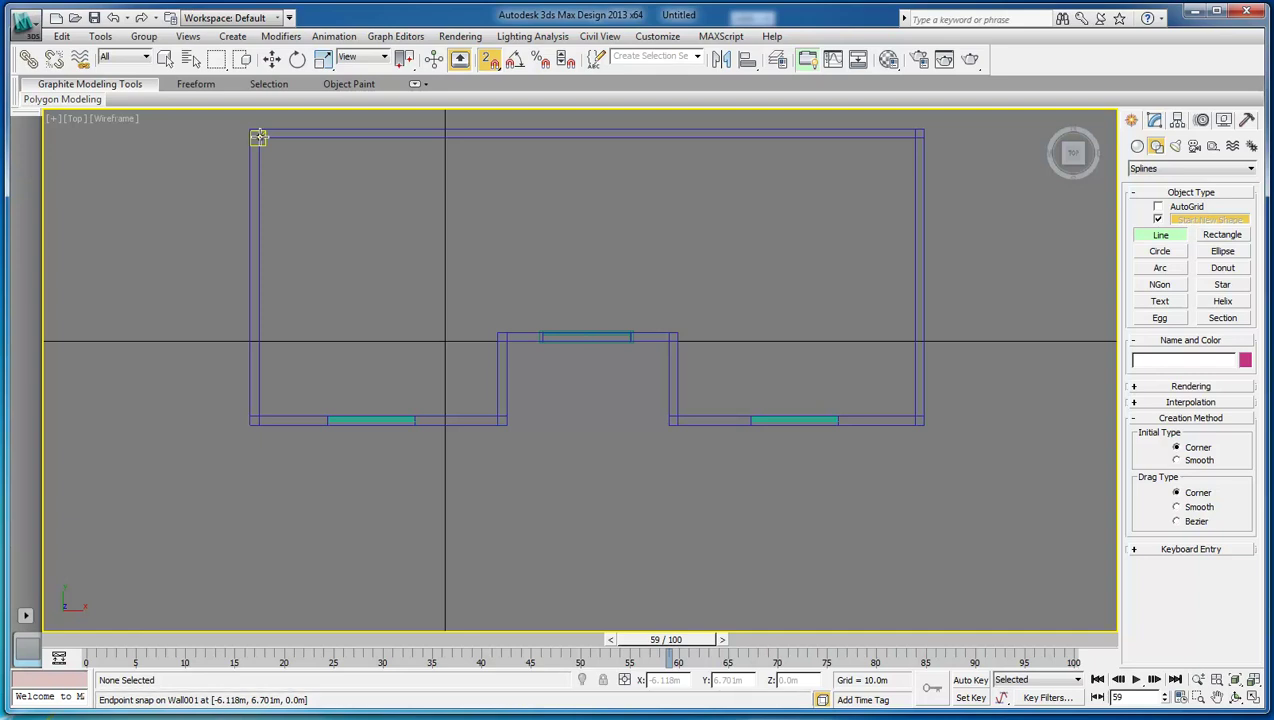
click(258, 137)
click(914, 137)
click(914, 418)
click(677, 418)
click(677, 333)
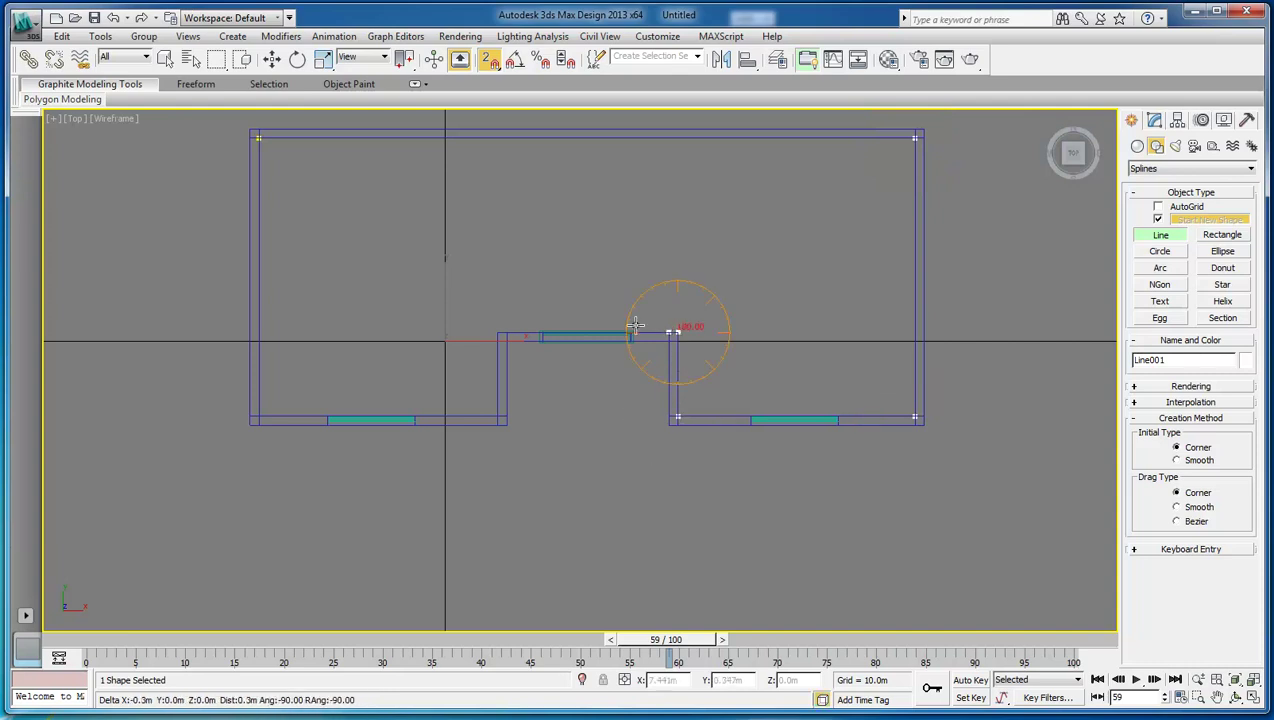
click(495, 333)
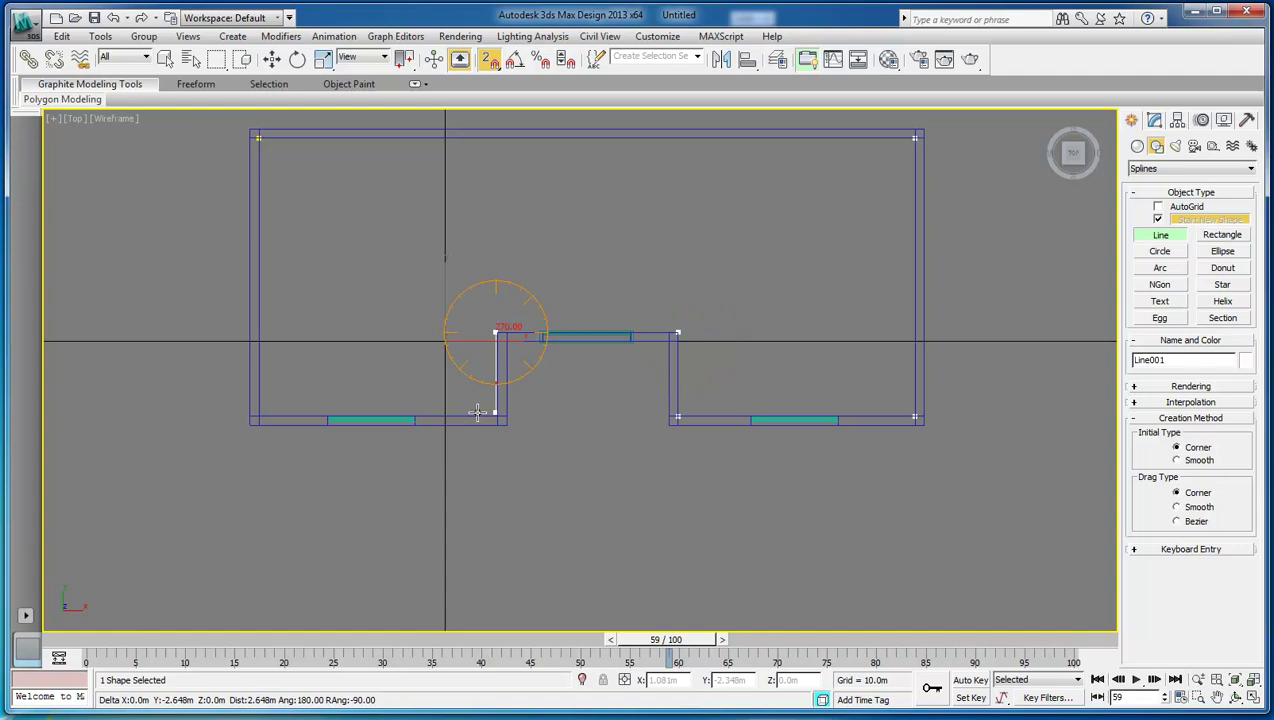
right_click(478, 412)
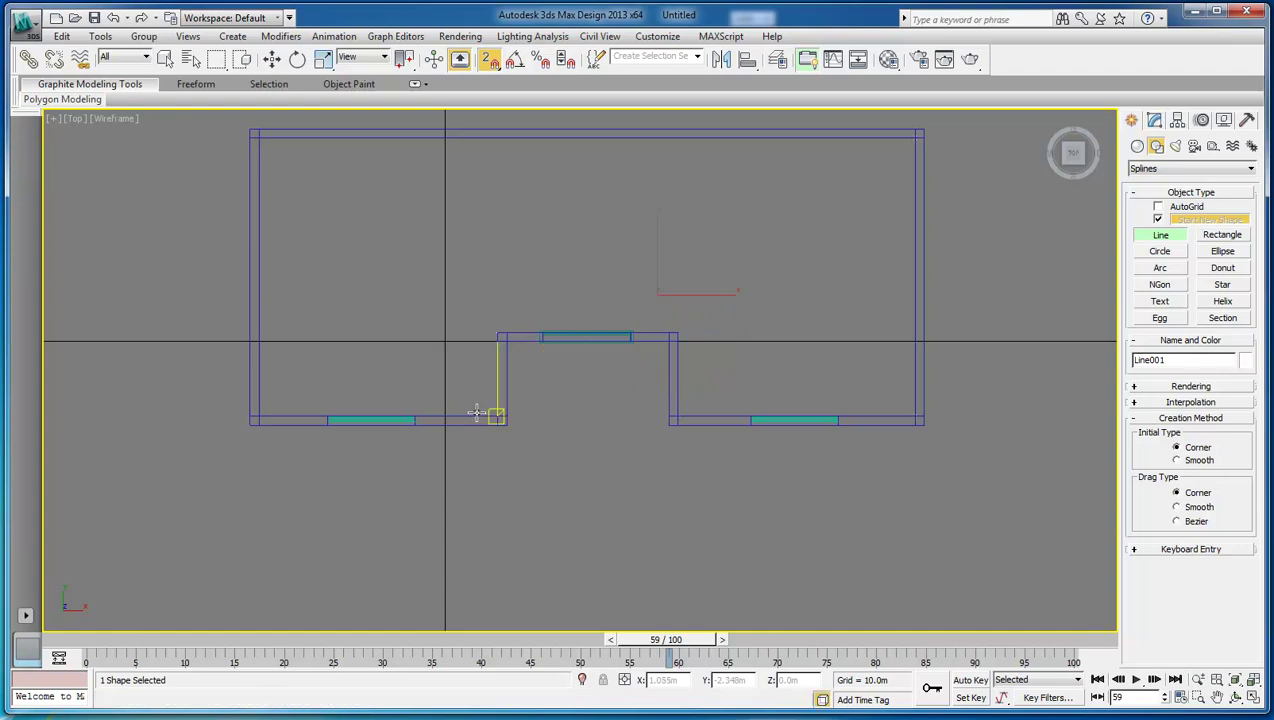
- Trace a closed line spline through all eight inner wall corners of the house, and leave the Line tool
click(258, 137)
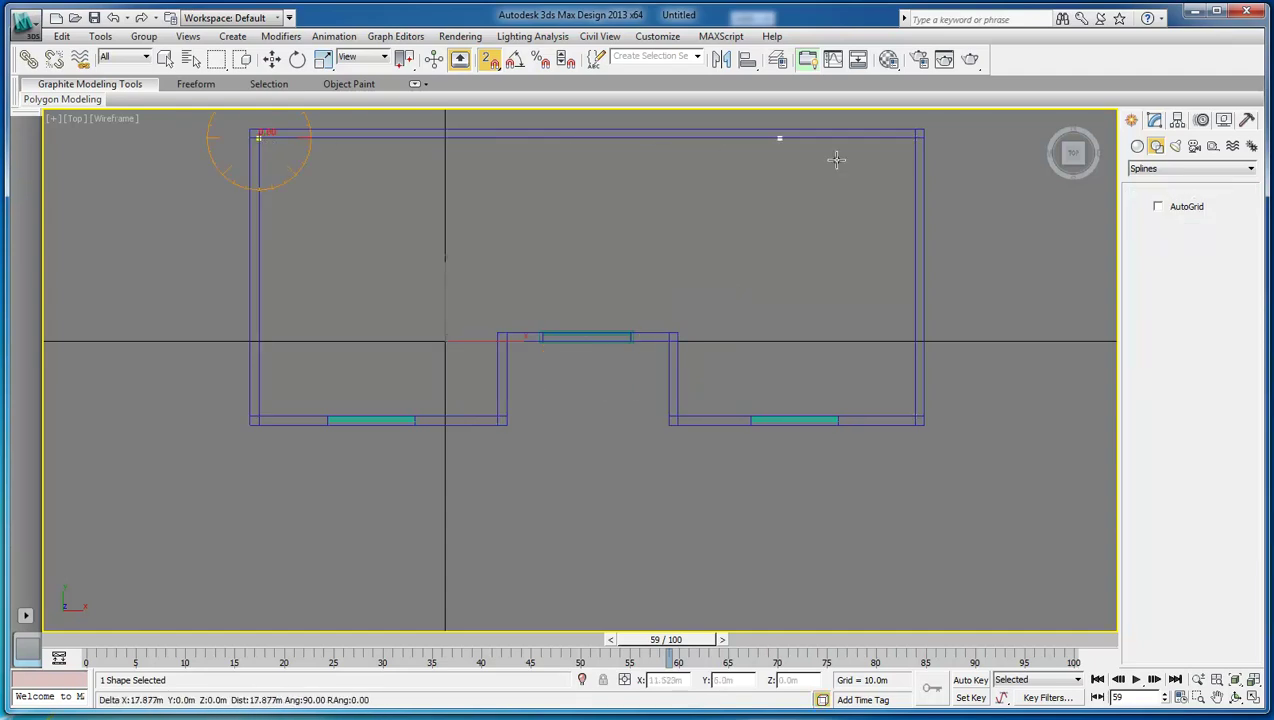
click(915, 137)
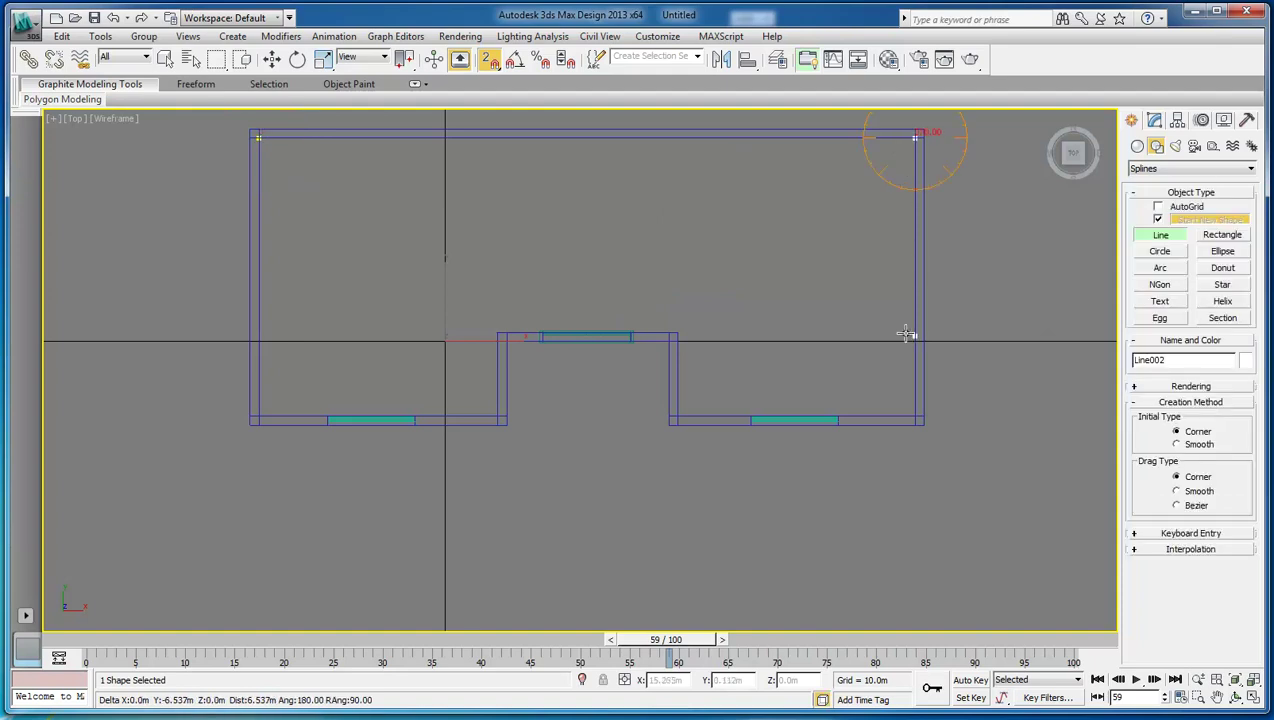
click(915, 412)
click(678, 412)
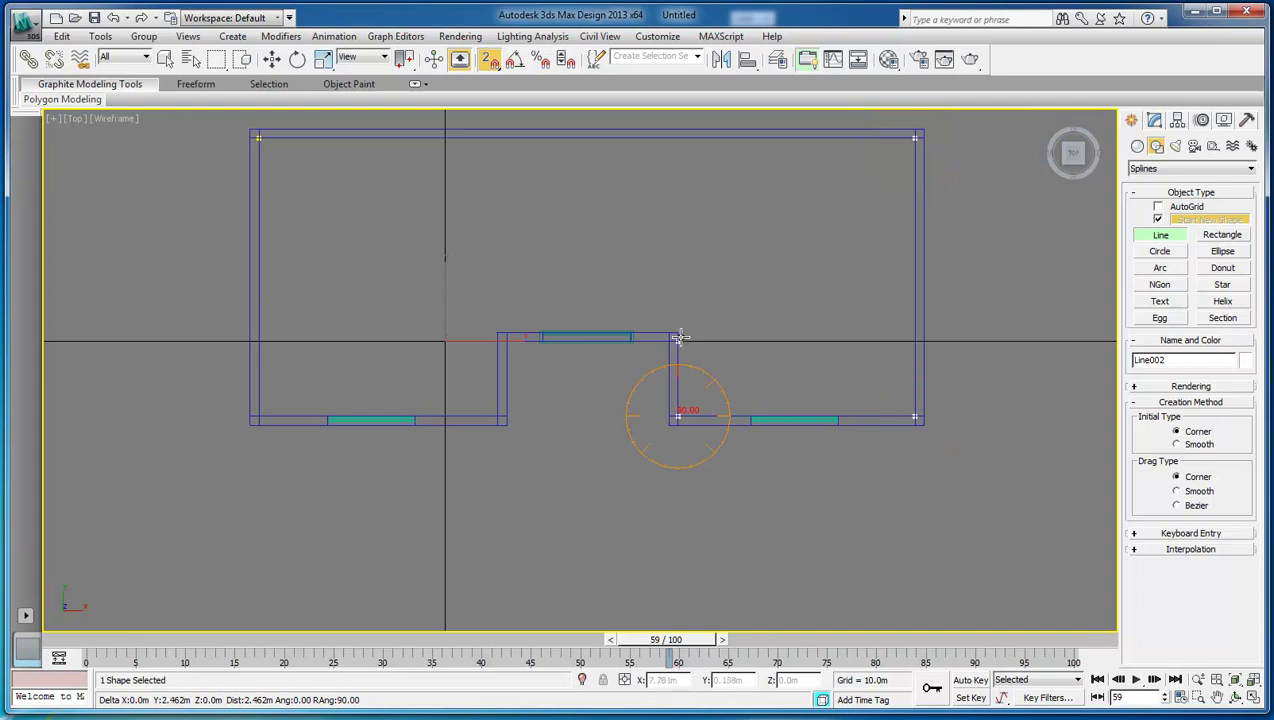
click(679, 334)
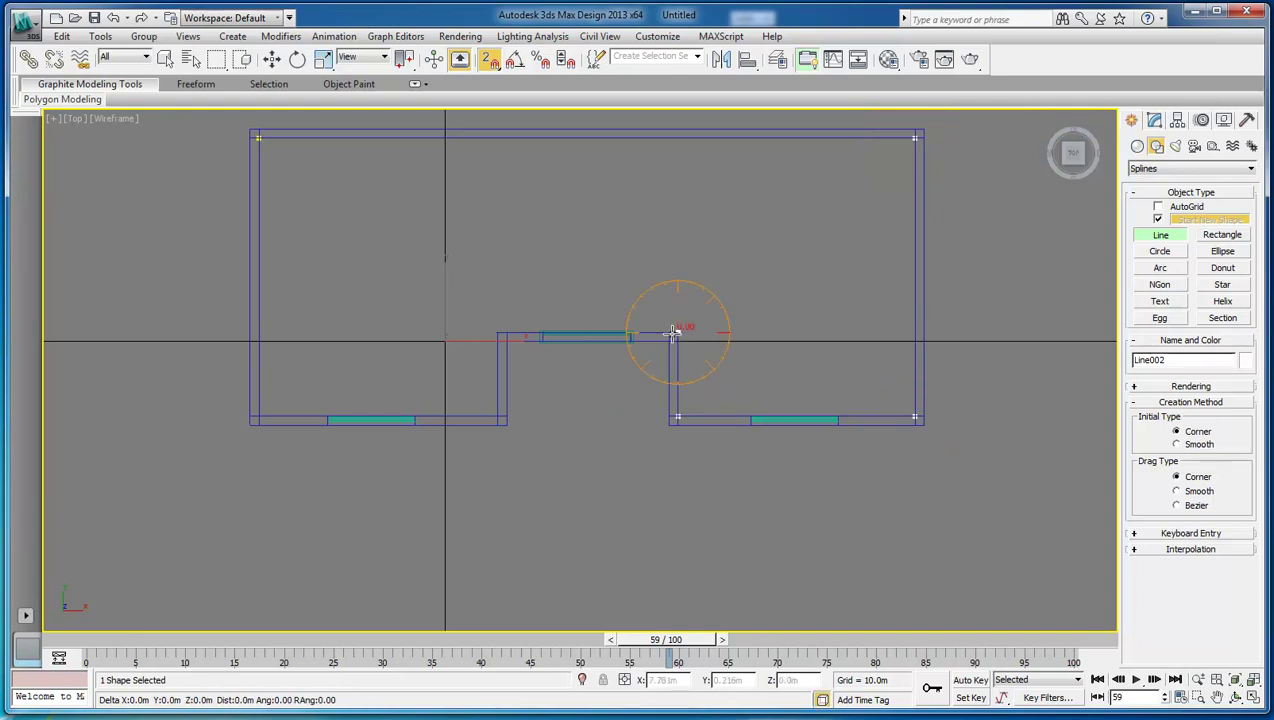
click(499, 333)
click(499, 417)
click(262, 412)
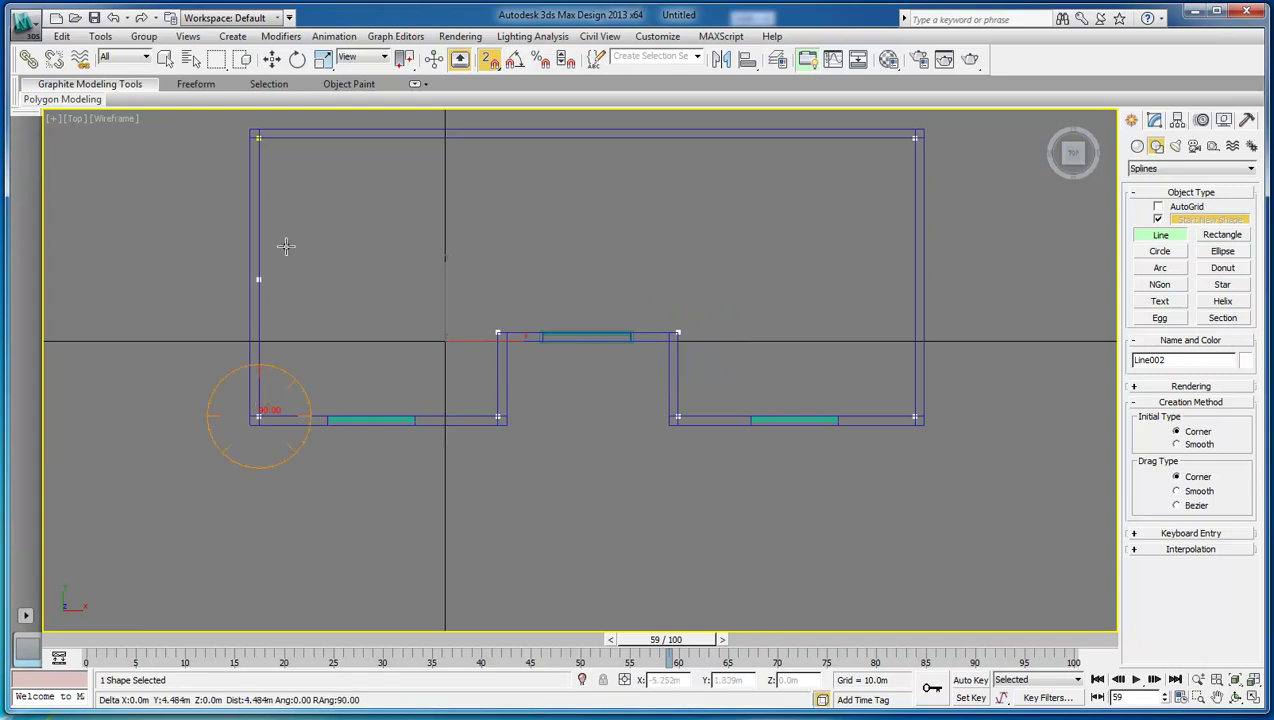
click(264, 138)
click(624, 414)
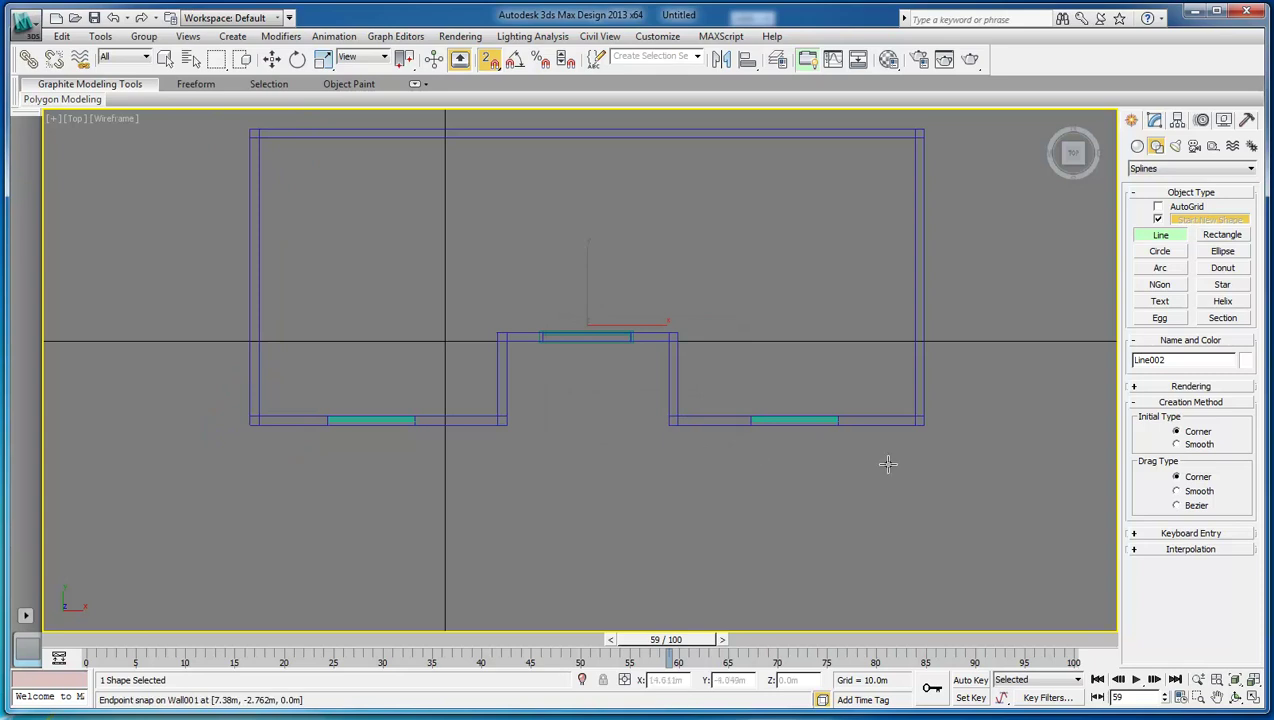
click(271, 60)
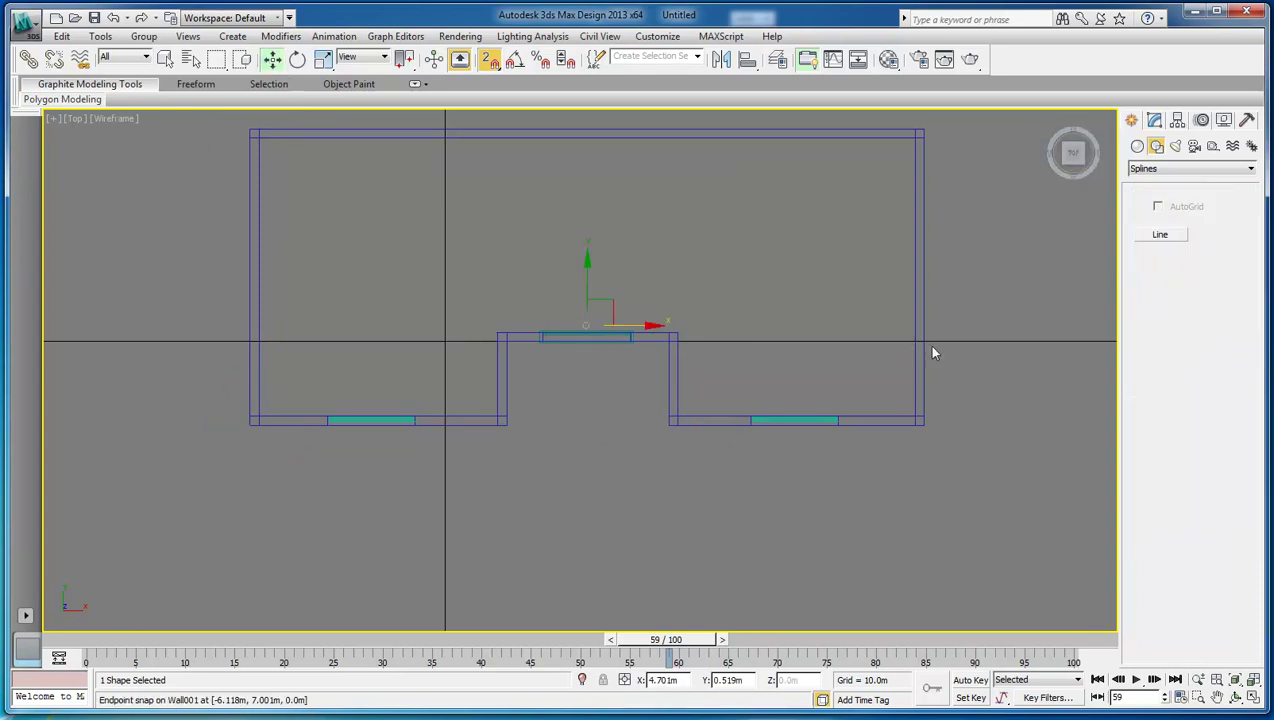
click(490, 61)
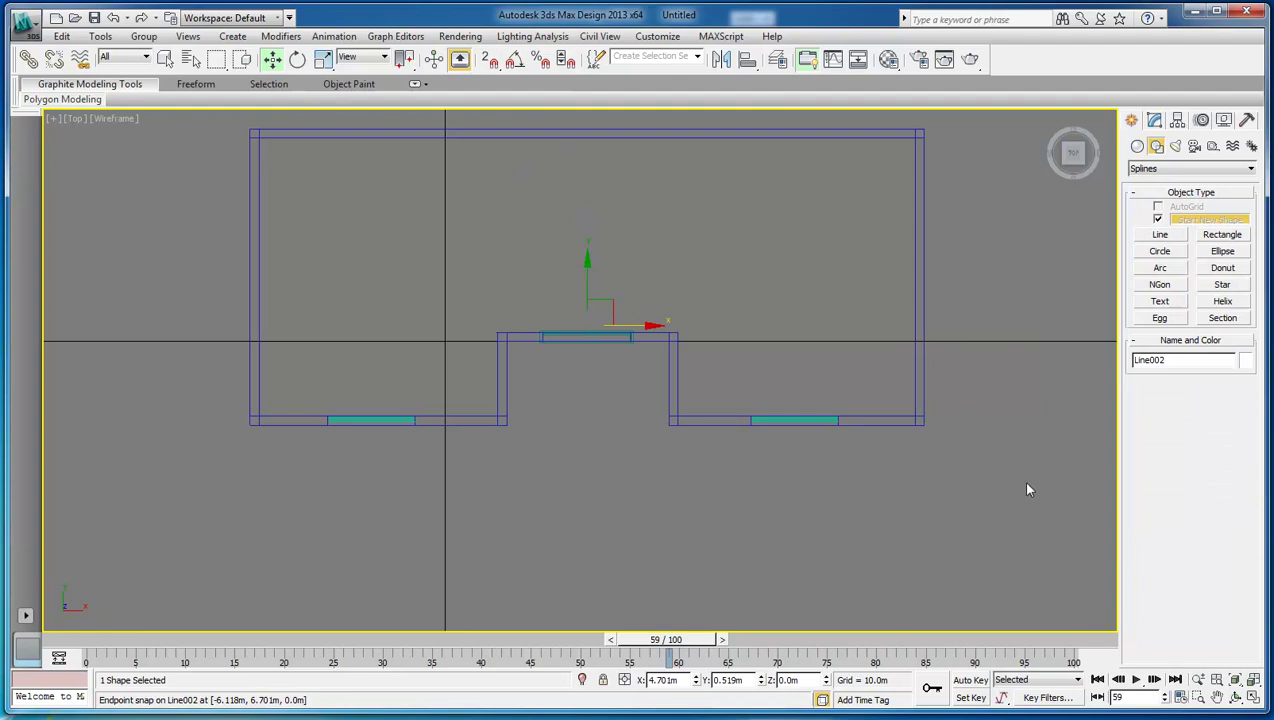
click(489, 59)
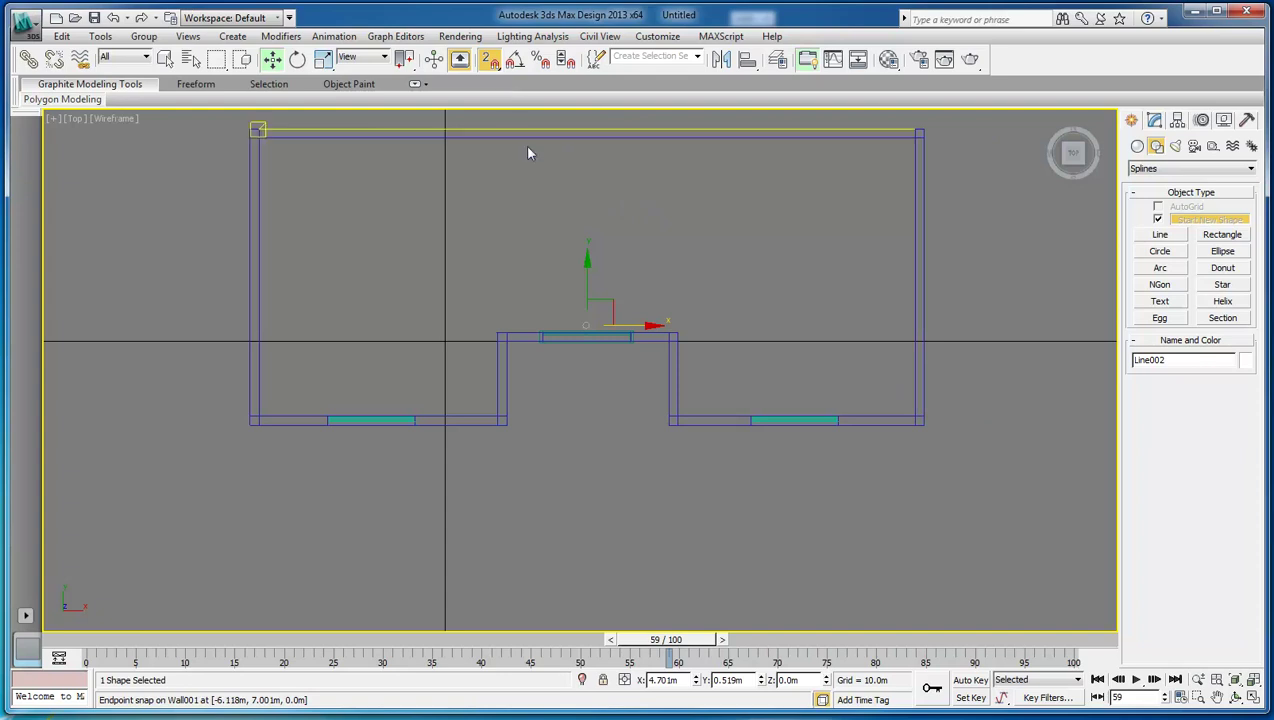
- Turn off snapping, return to the four-viewport layout, and apply an Edit Poly modifier to the interior outline spline
click(491, 60)
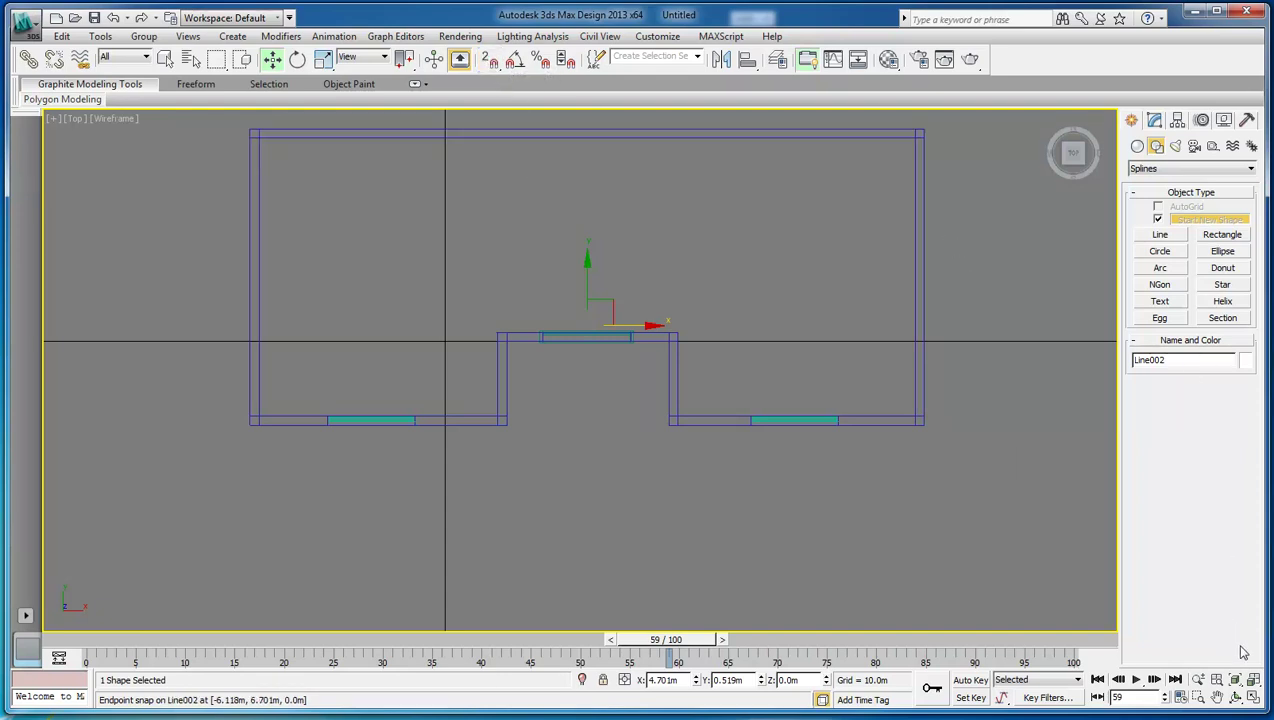
click(1251, 697)
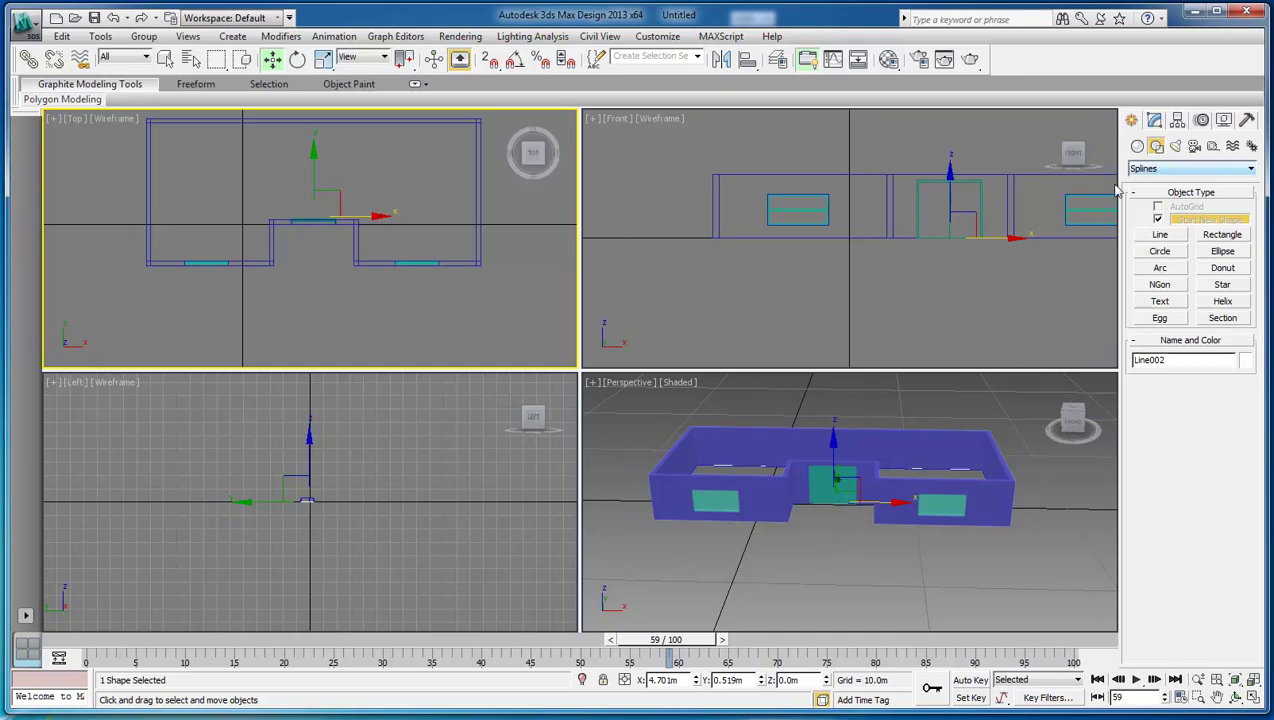
click(1155, 121)
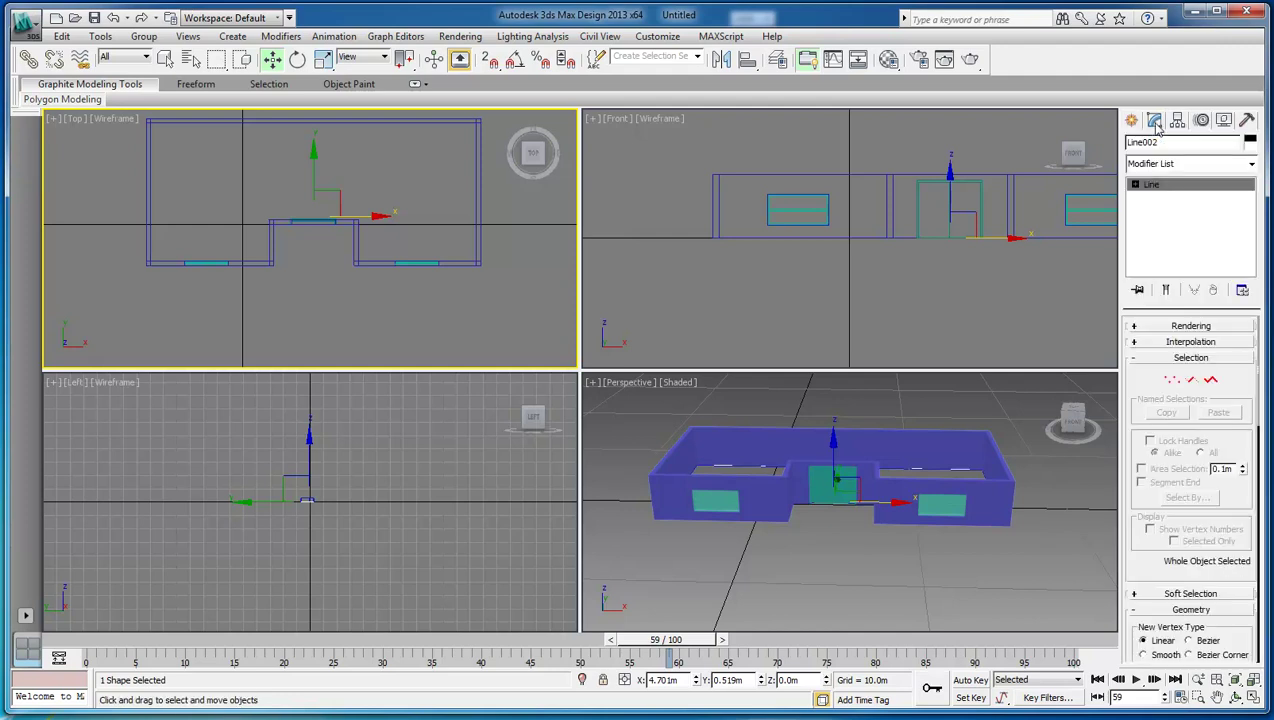
click(1251, 164)
drag(1252, 250, 1255, 335)
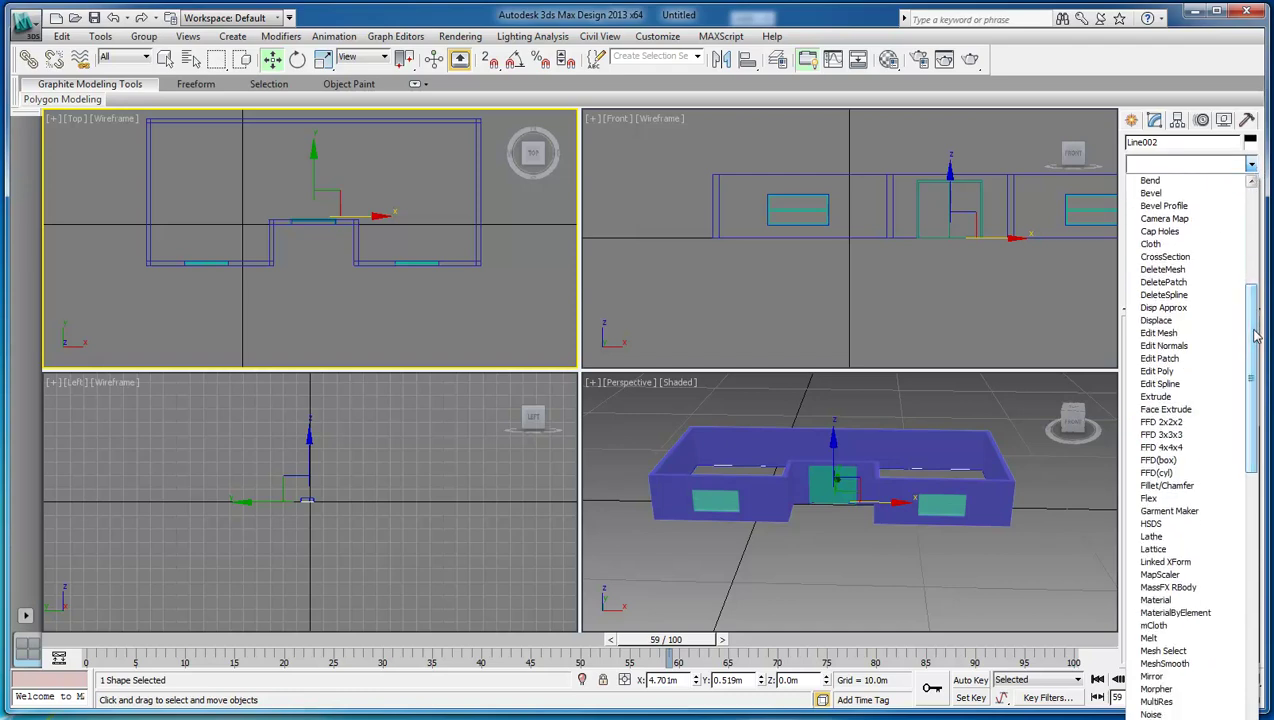
click(1192, 374)
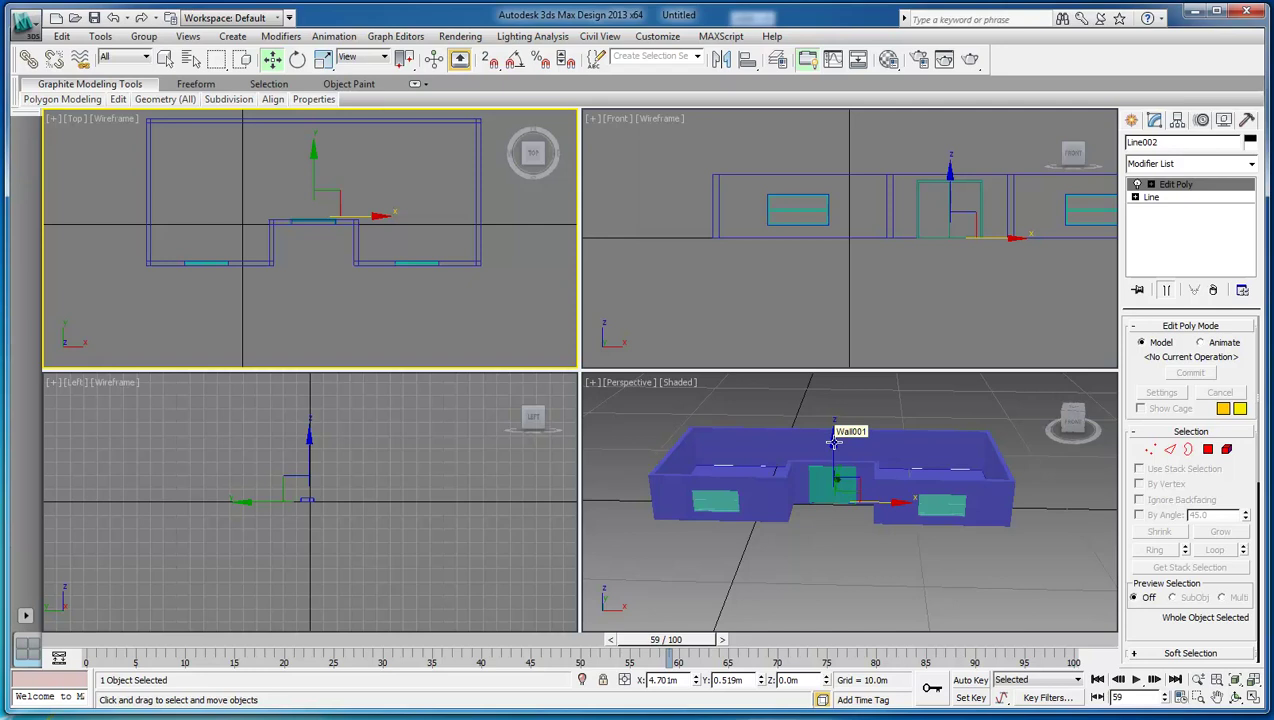
- Clone the Edit Poly outline as a copy named Ceiling and raise it to about Z 2.616 m
right_click(391, 190)
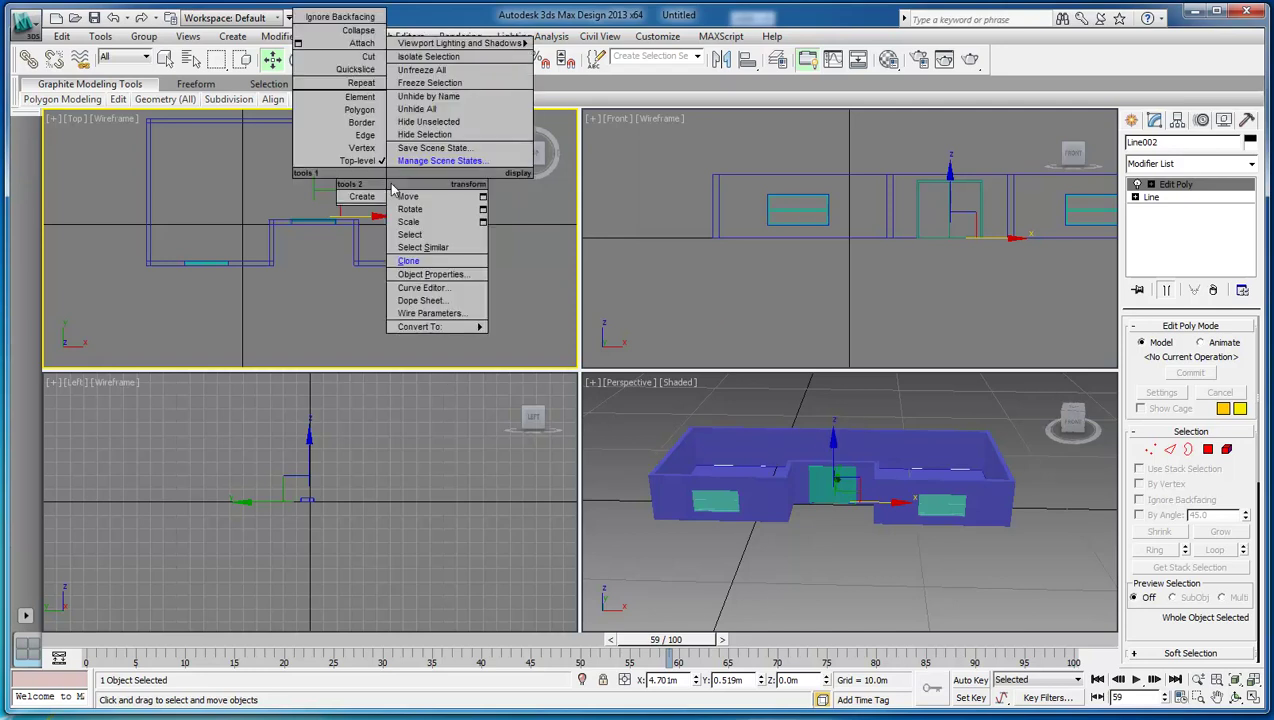
click(408, 260)
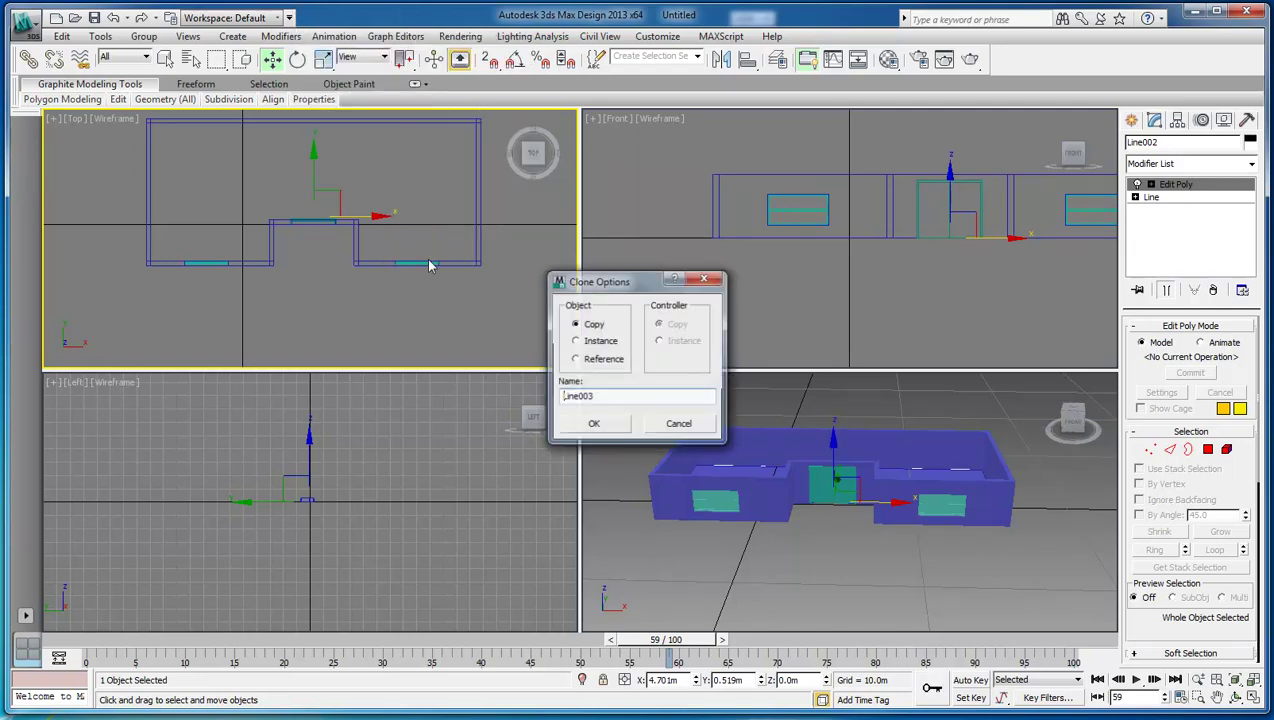
double_click(607, 400)
text(Ceiling)
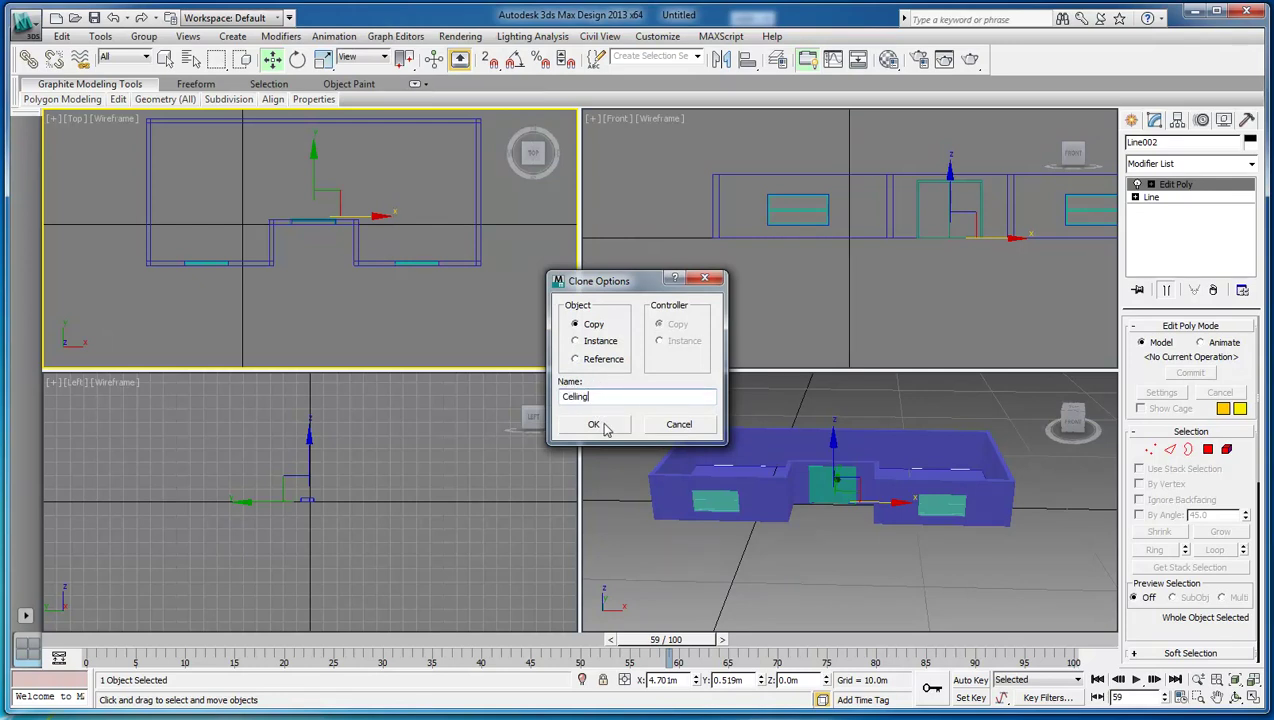
click(596, 425)
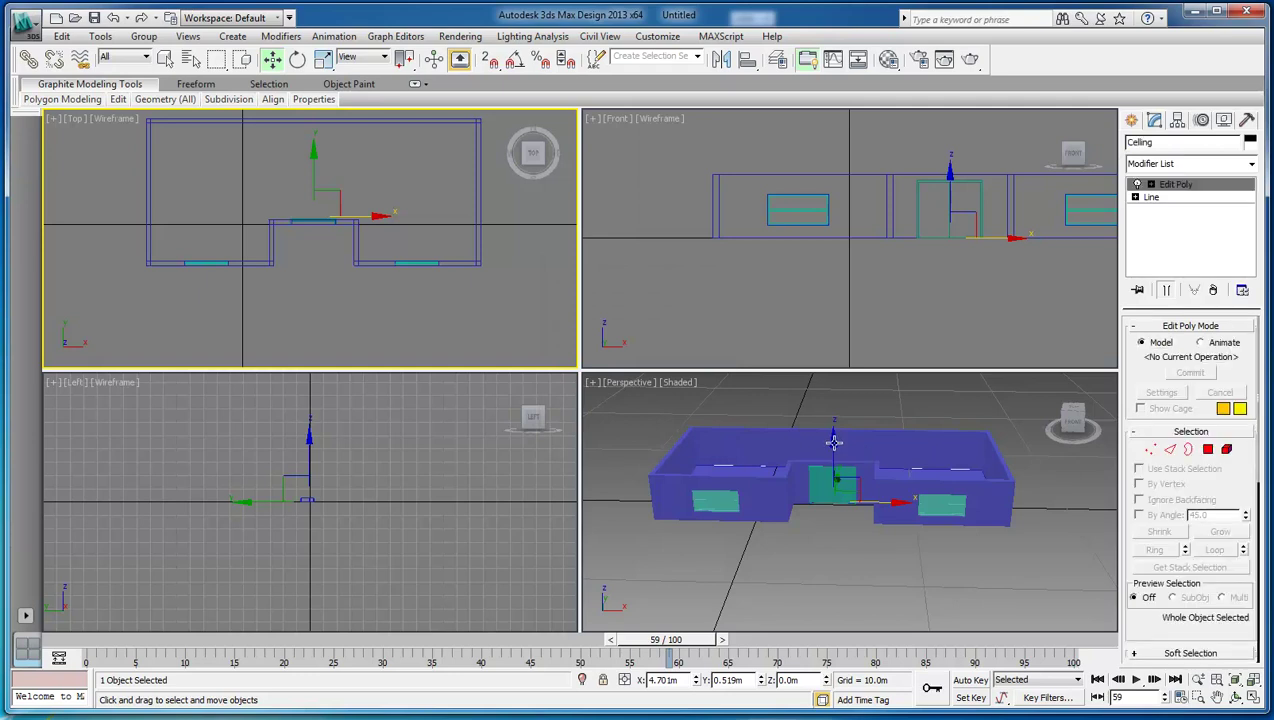
drag(834, 442, 833, 401)
- Change the ceiling's object colour to grey from the 3ds Max palette
click(1250, 143)
click(297, 377)
click(522, 525)
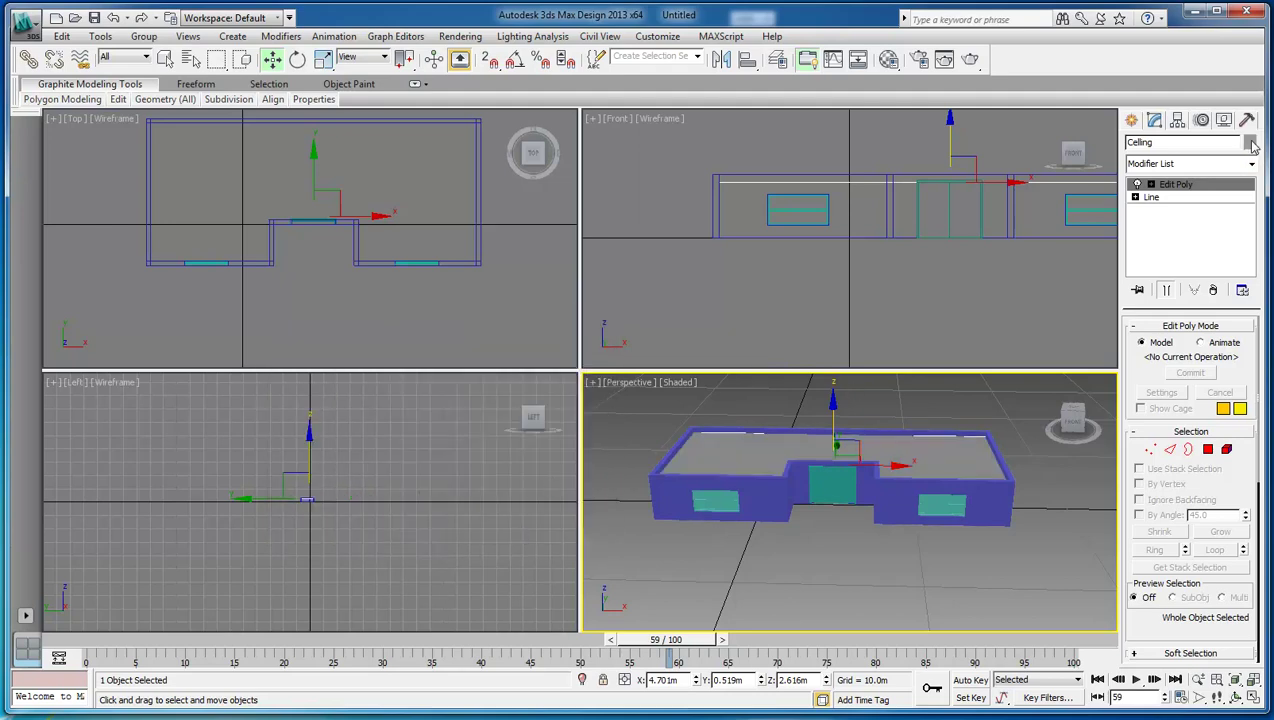
- Set the ceiling's object colour to pale mint green from the 3ds Max palette
click(1250, 143)
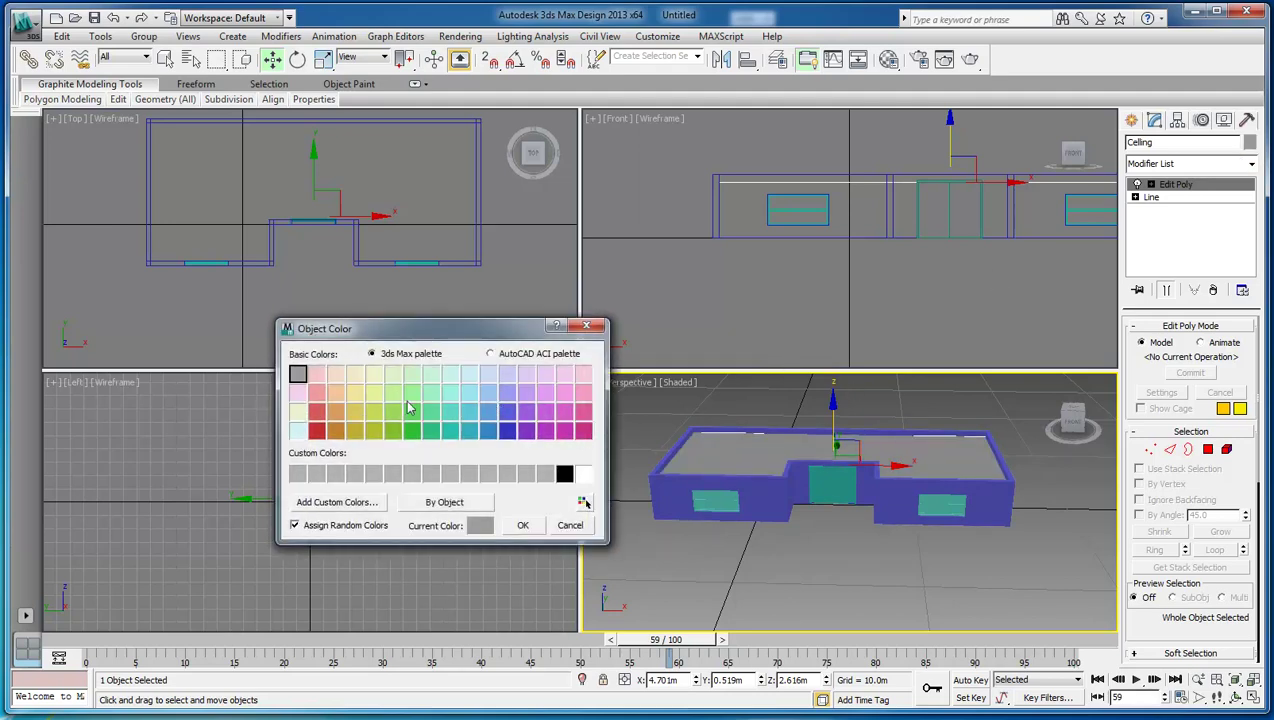
click(316, 431)
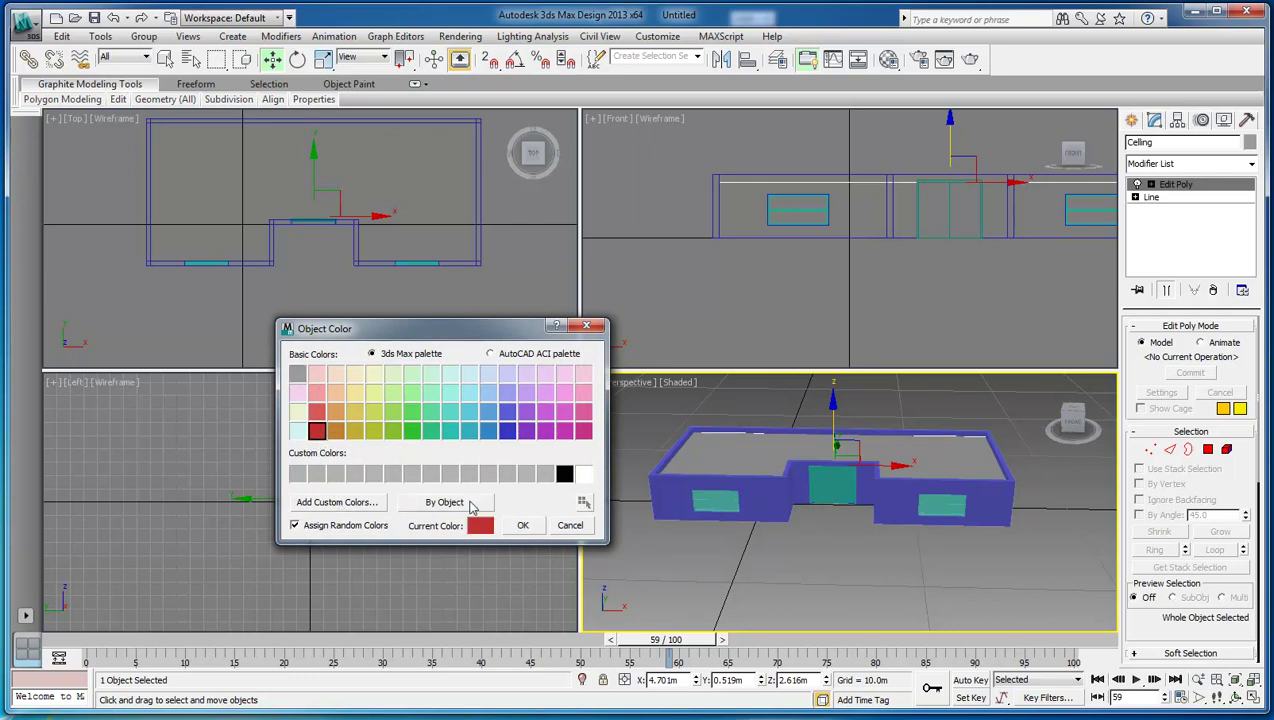
click(469, 414)
click(431, 375)
click(523, 526)
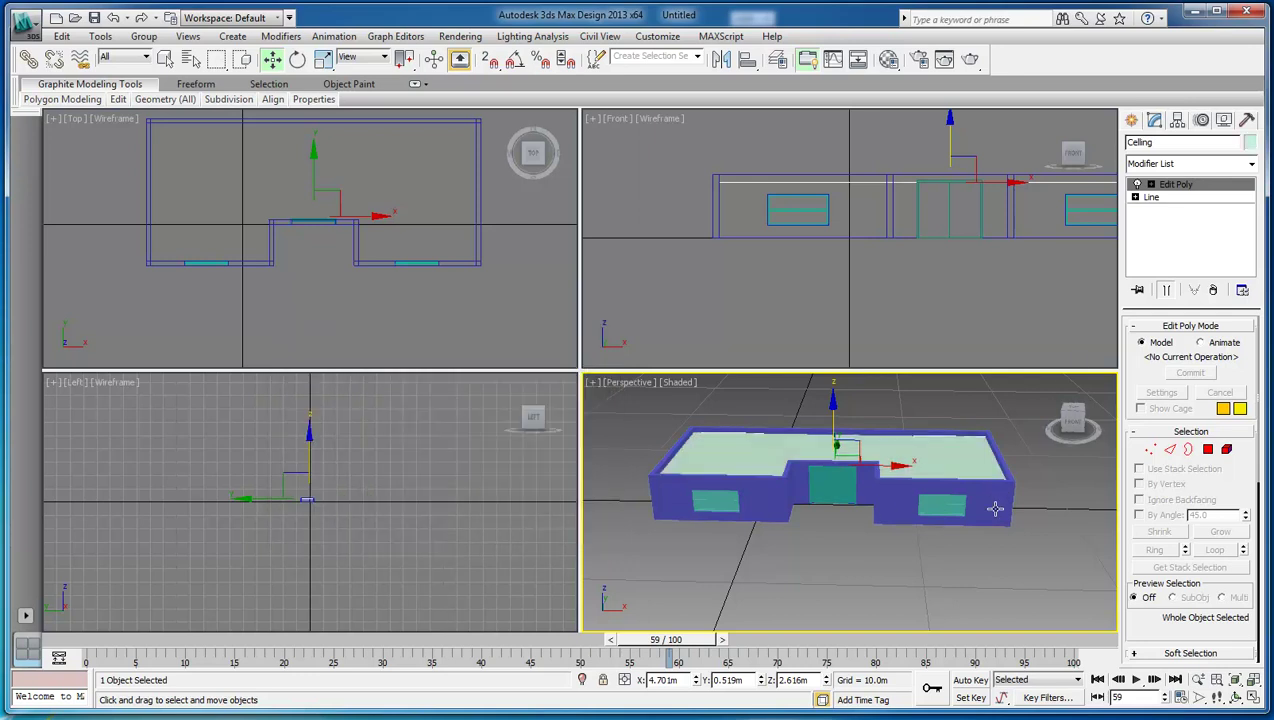
- Swing the double door's leaves open and rename the outline surface inside the doorway as Floor
click(826, 490)
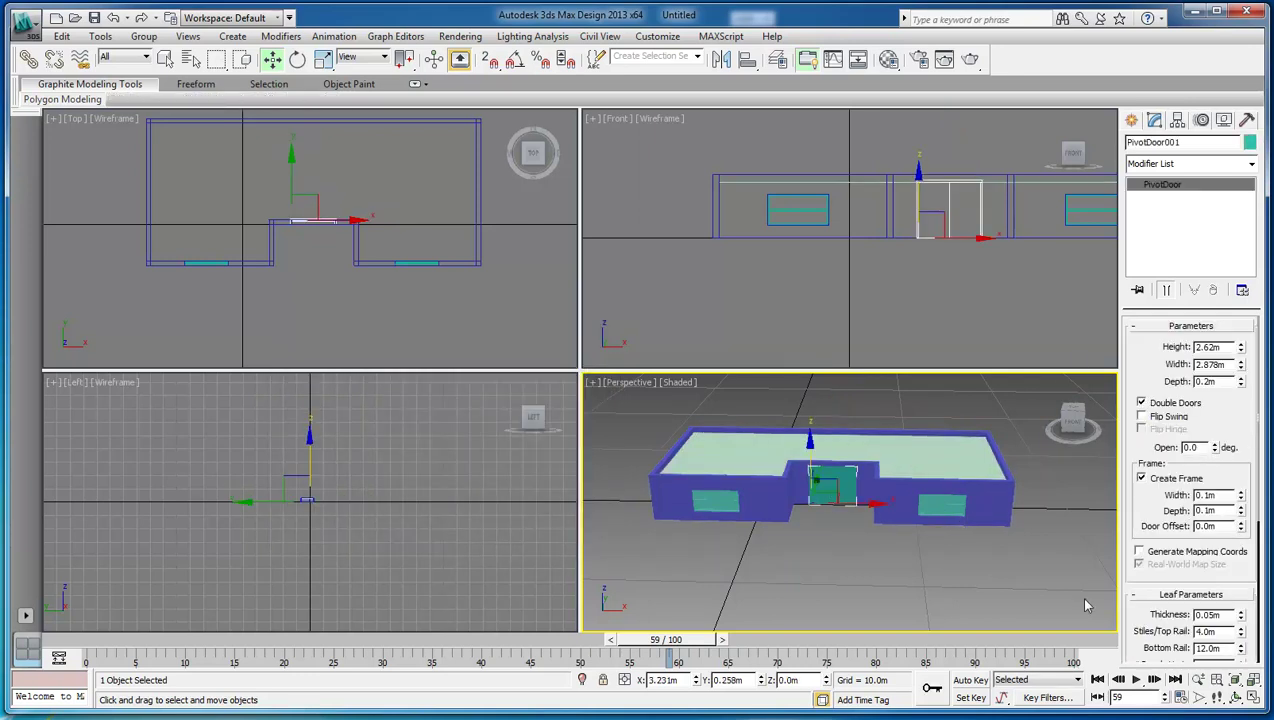
drag(1215, 449, 1225, 342)
click(846, 533)
click(836, 486)
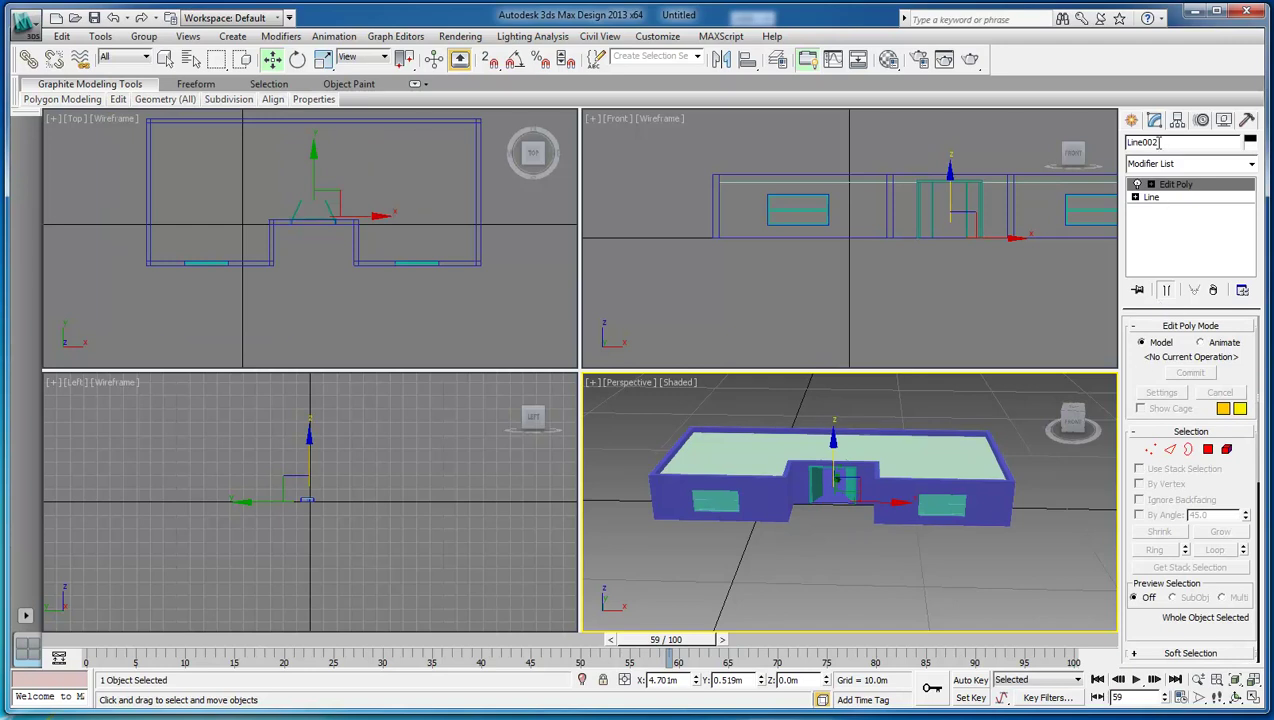
text(Floor)
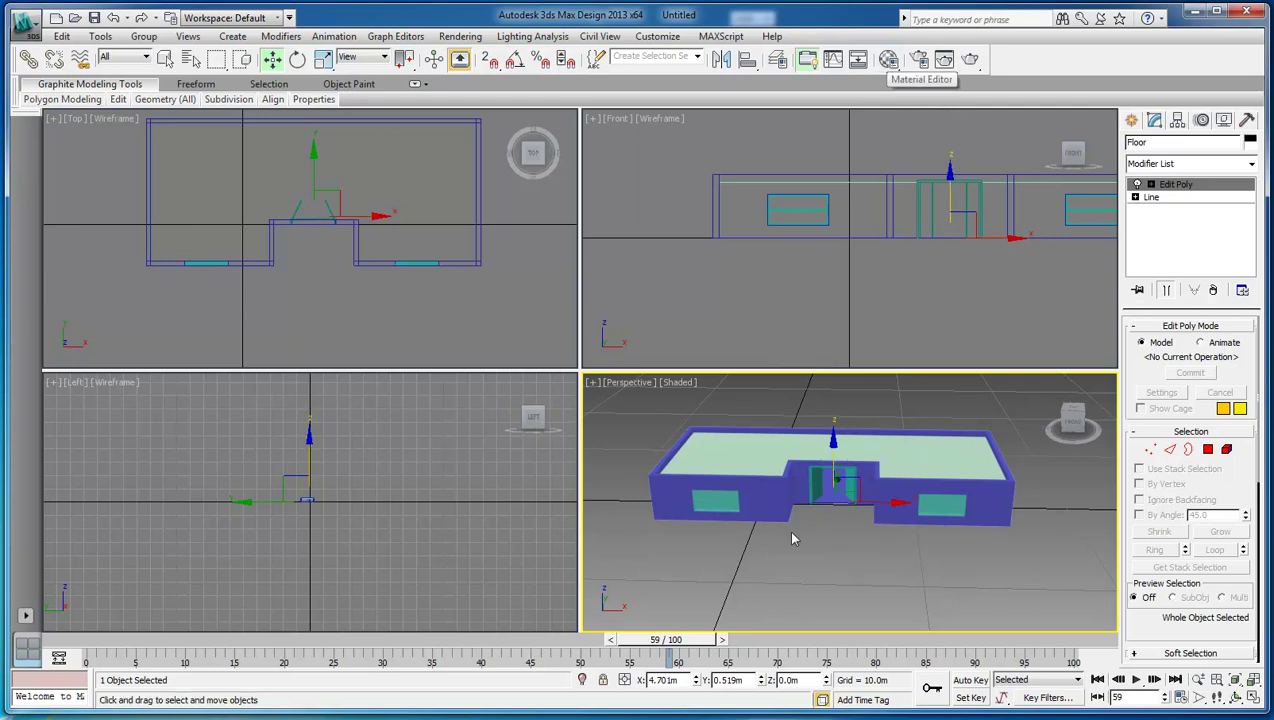
- Load Wooden floor texture -11.jpg as the bitmap map of Material #47, and assign the material to the floor with its map shown in the viewport
click(888, 59)
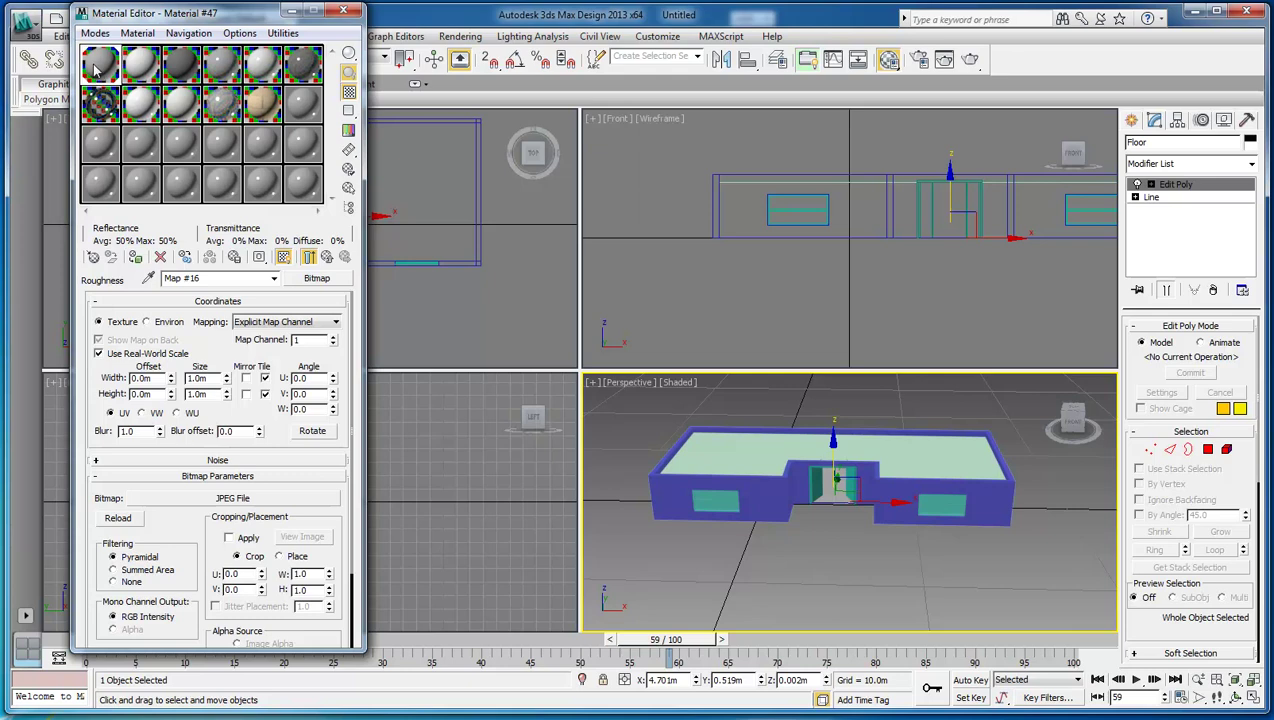
click(316, 279)
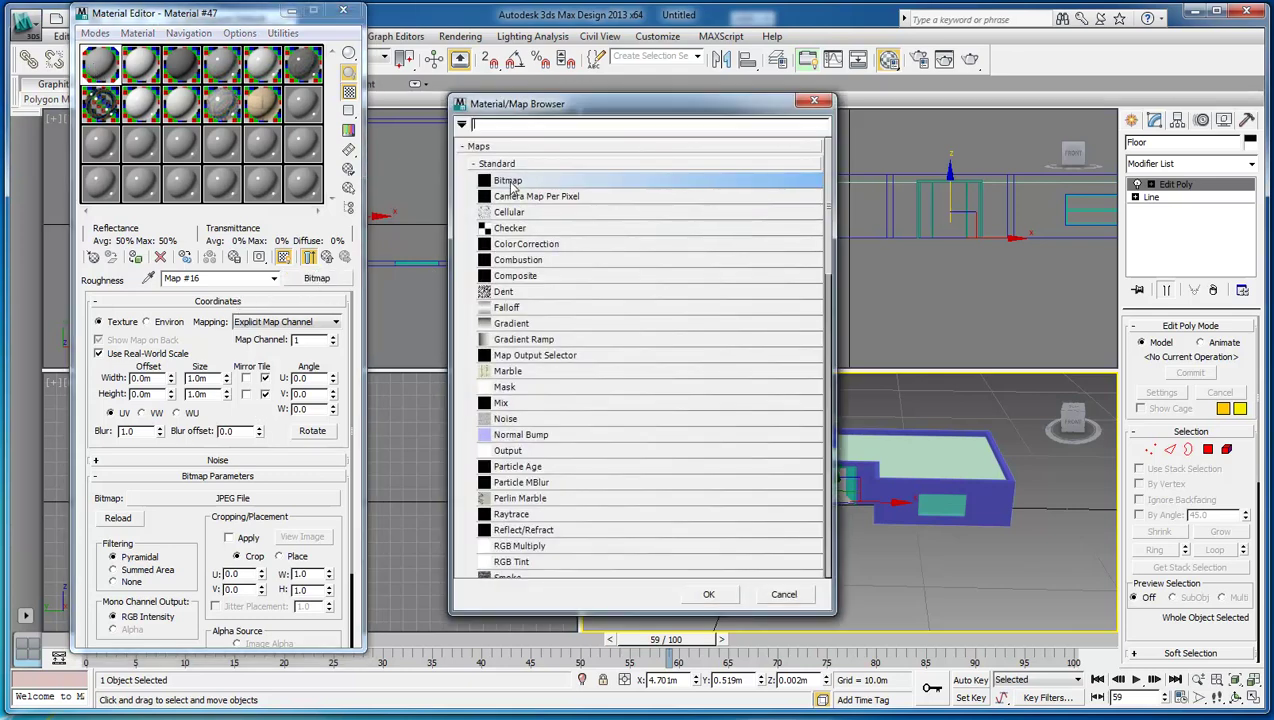
double_click(508, 180)
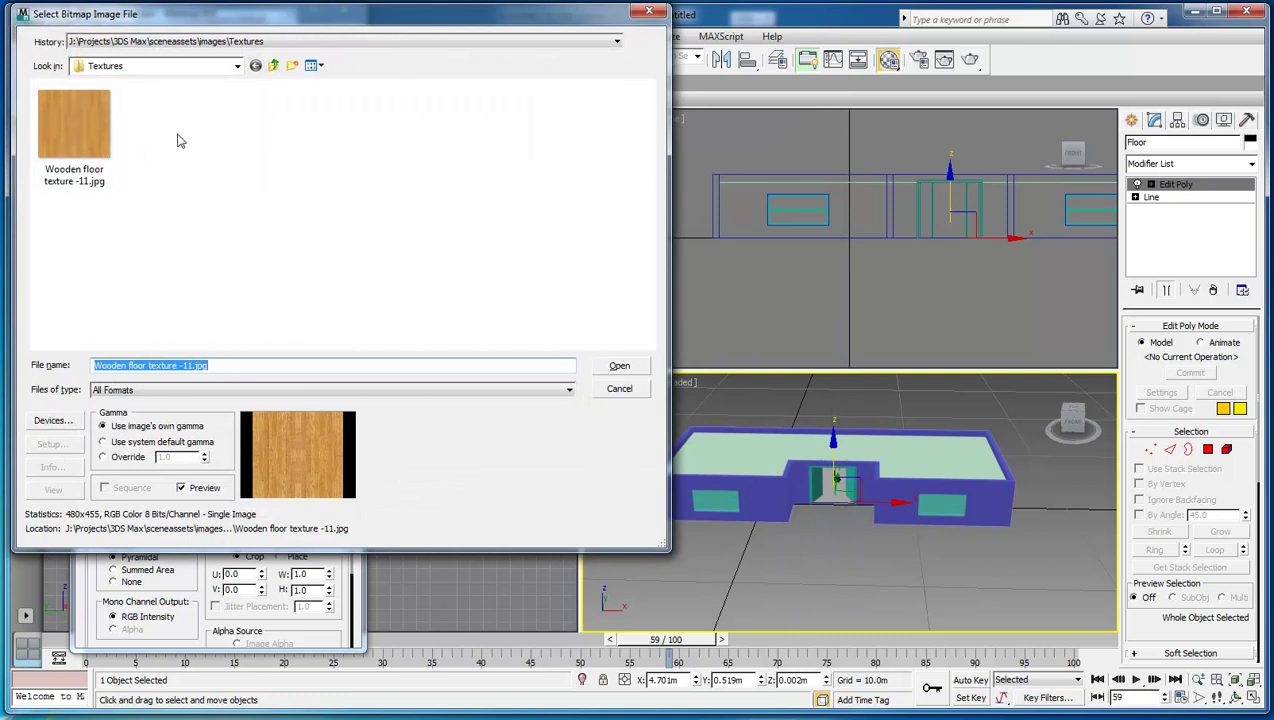
double_click(86, 126)
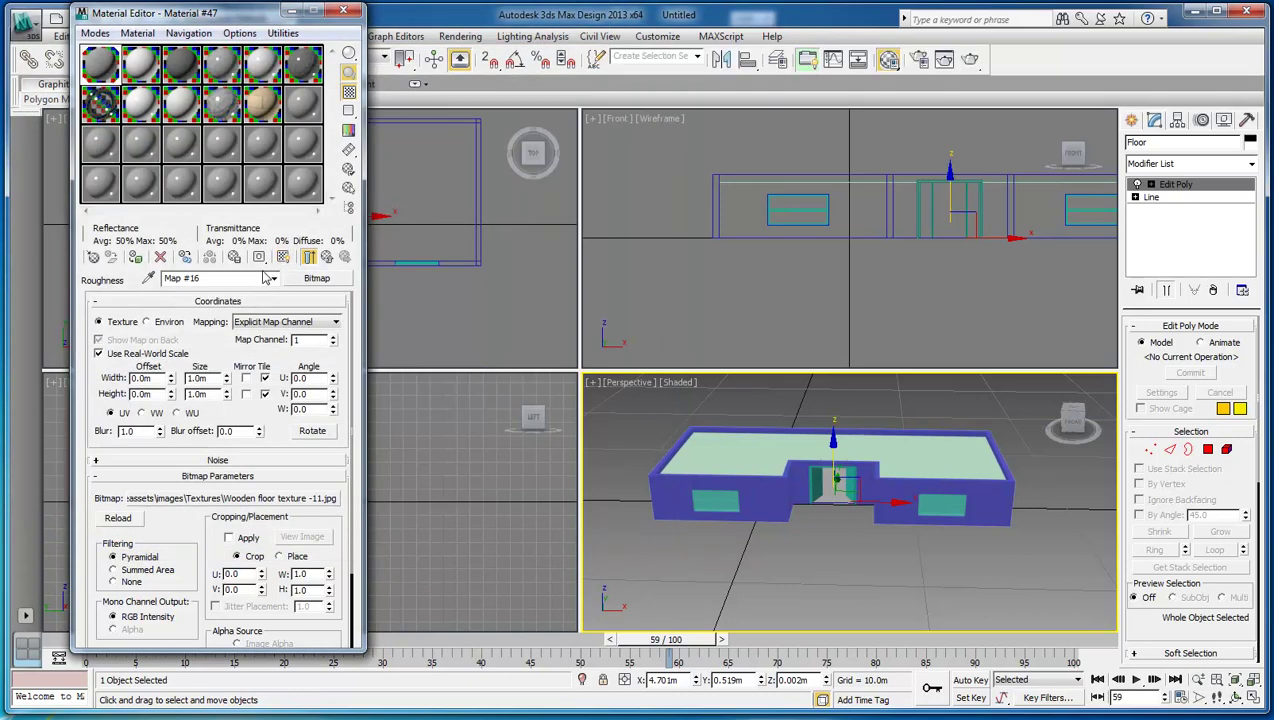
click(136, 258)
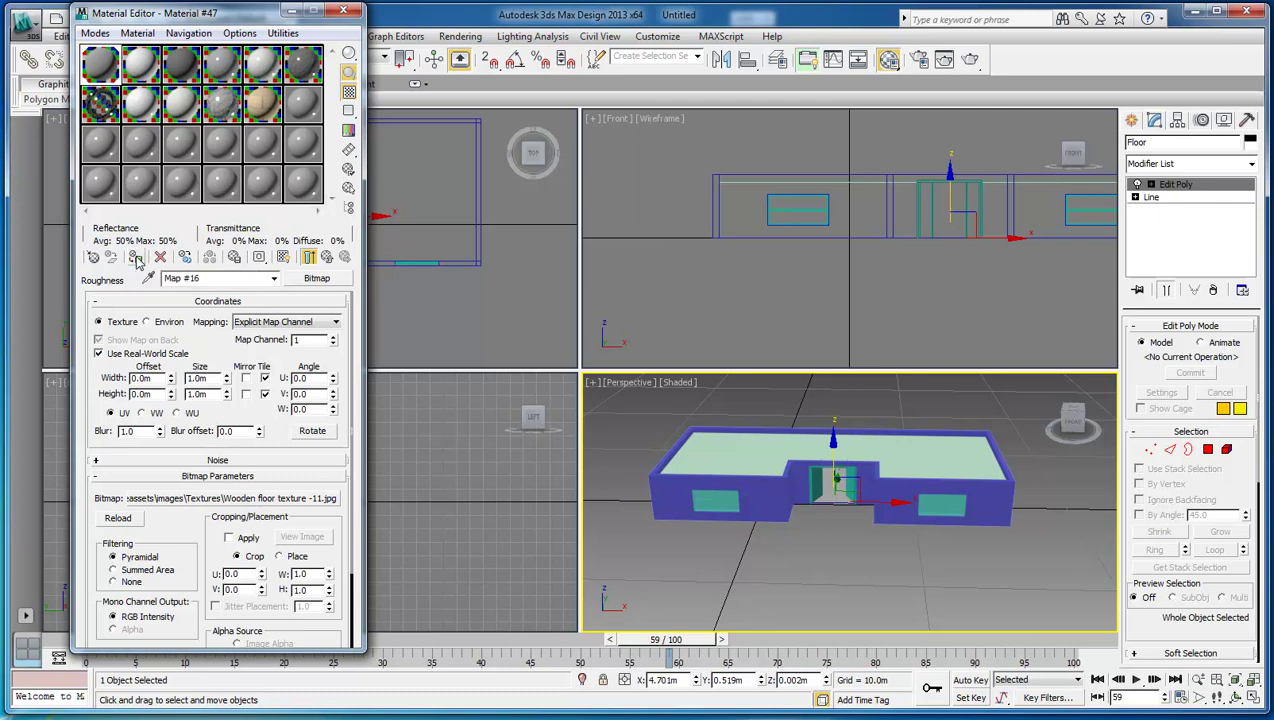
click(284, 258)
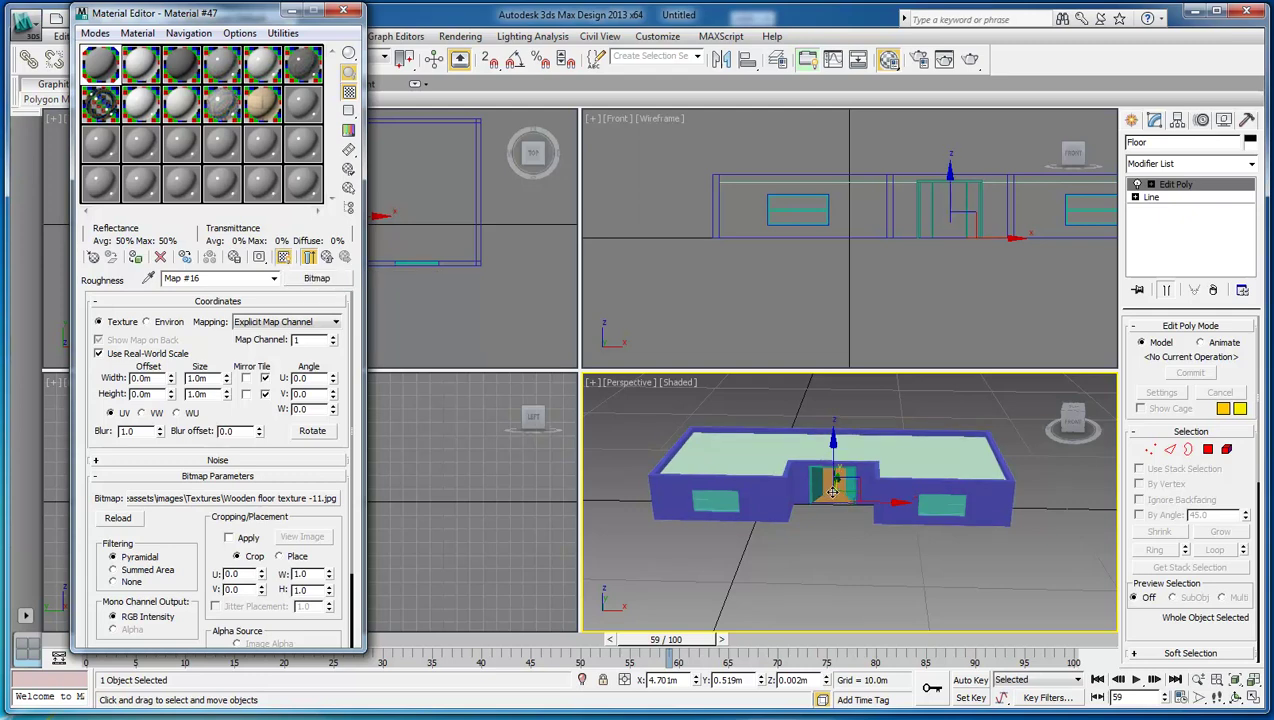
- Set the opening of both front sliding windows to 100 percent, close the Material Editor, and deselect everything
click(930, 507)
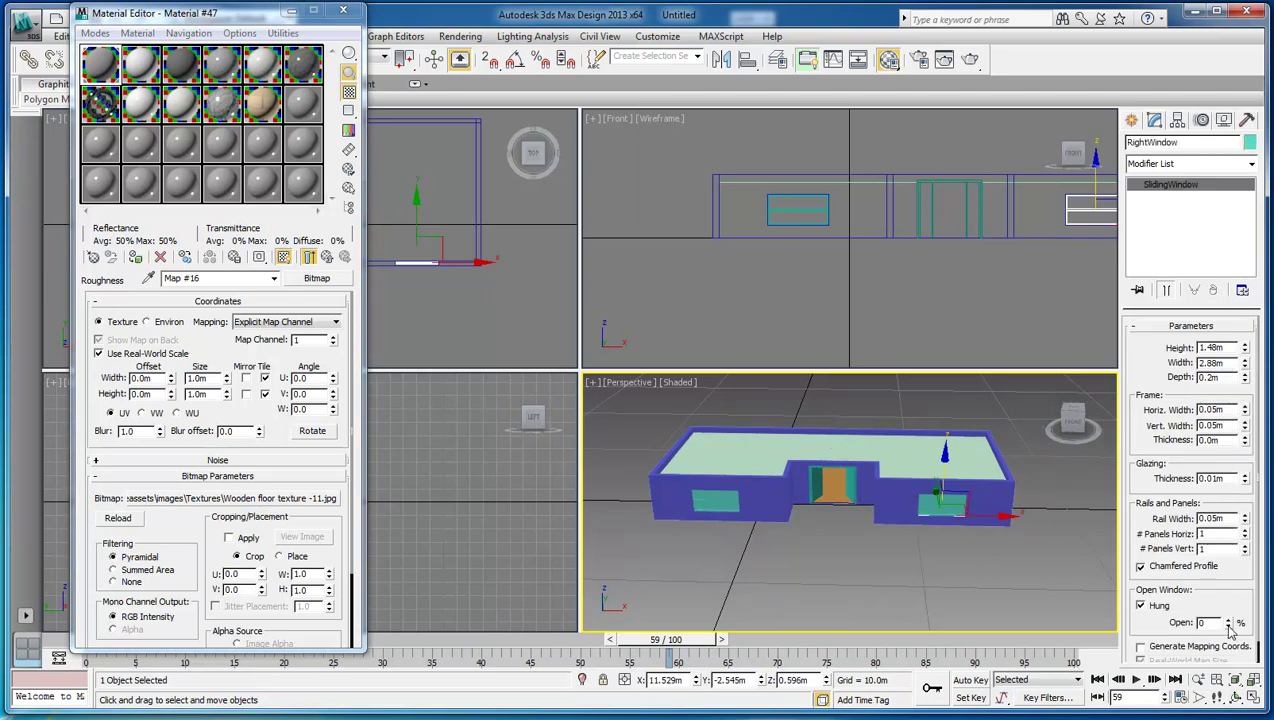
drag(1230, 626, 1172, 521)
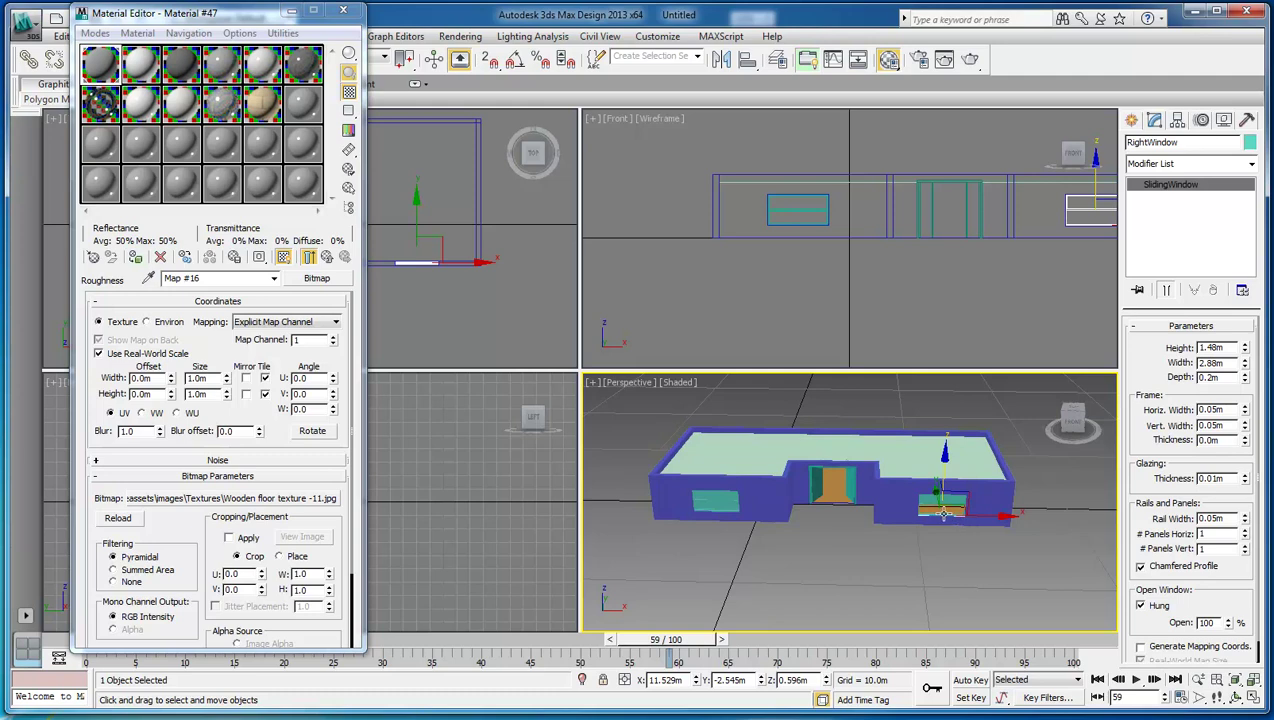
click(703, 503)
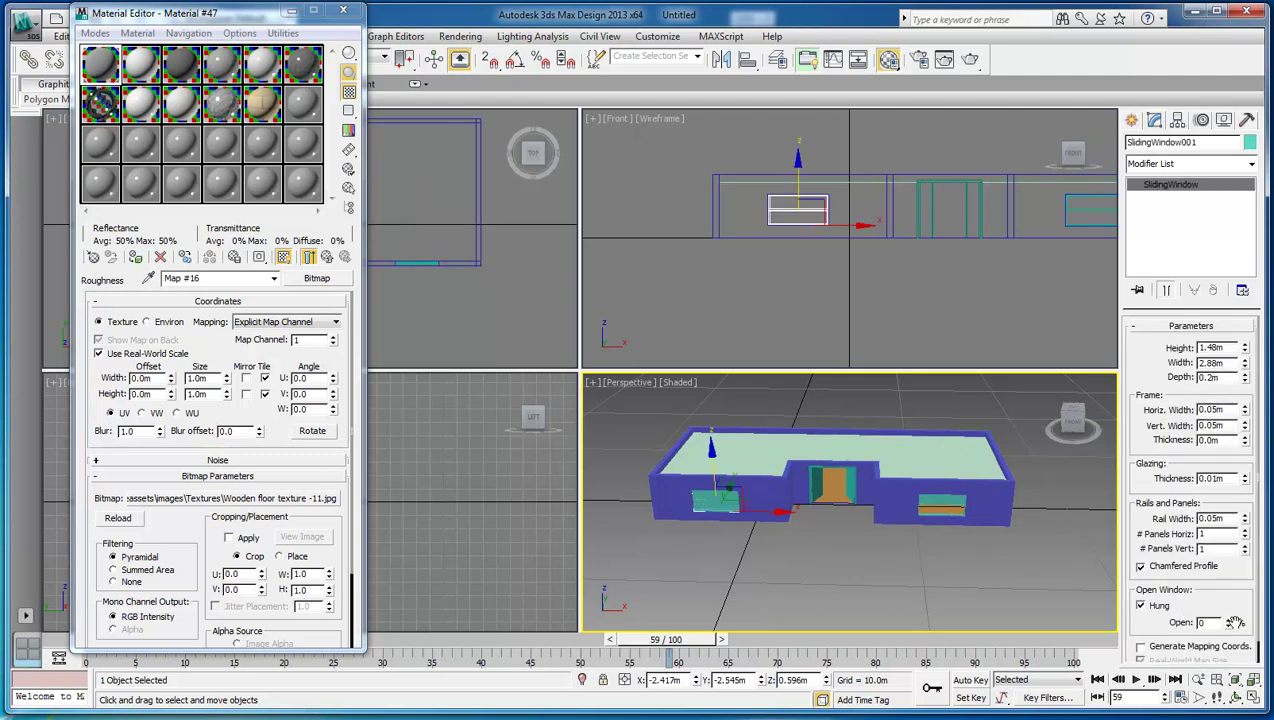
drag(1235, 622, 1238, 538)
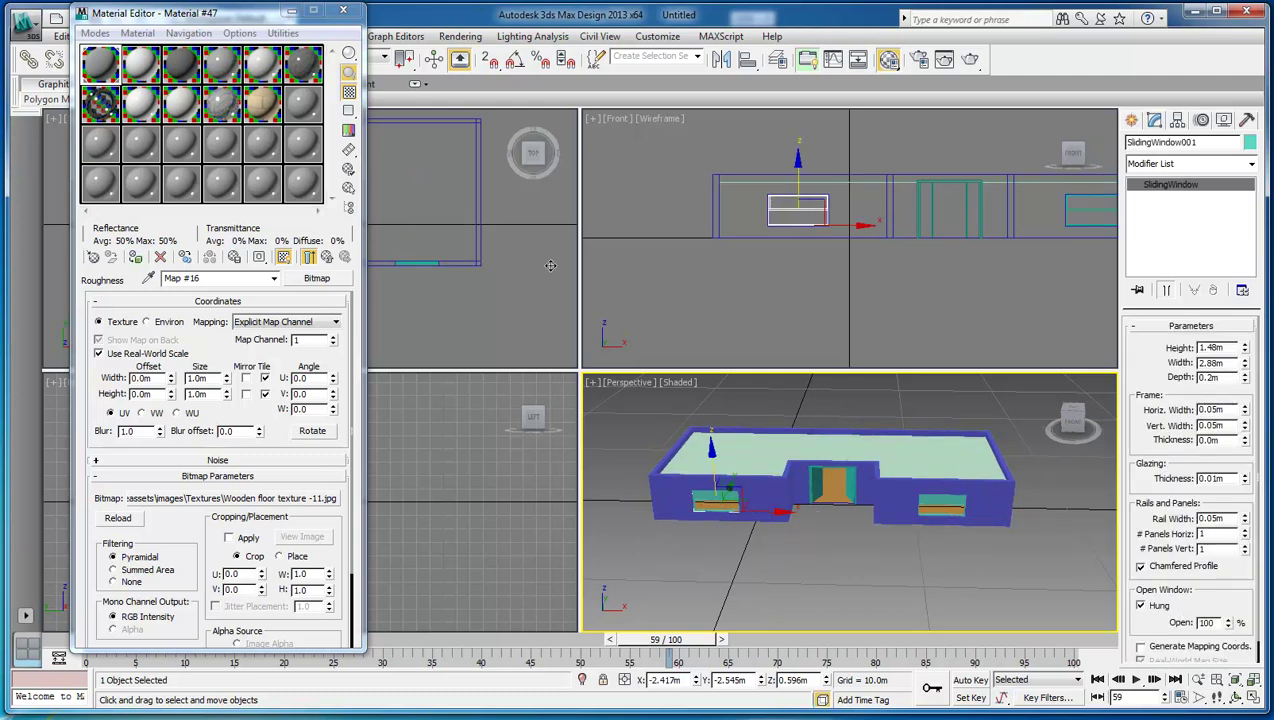
click(343, 10)
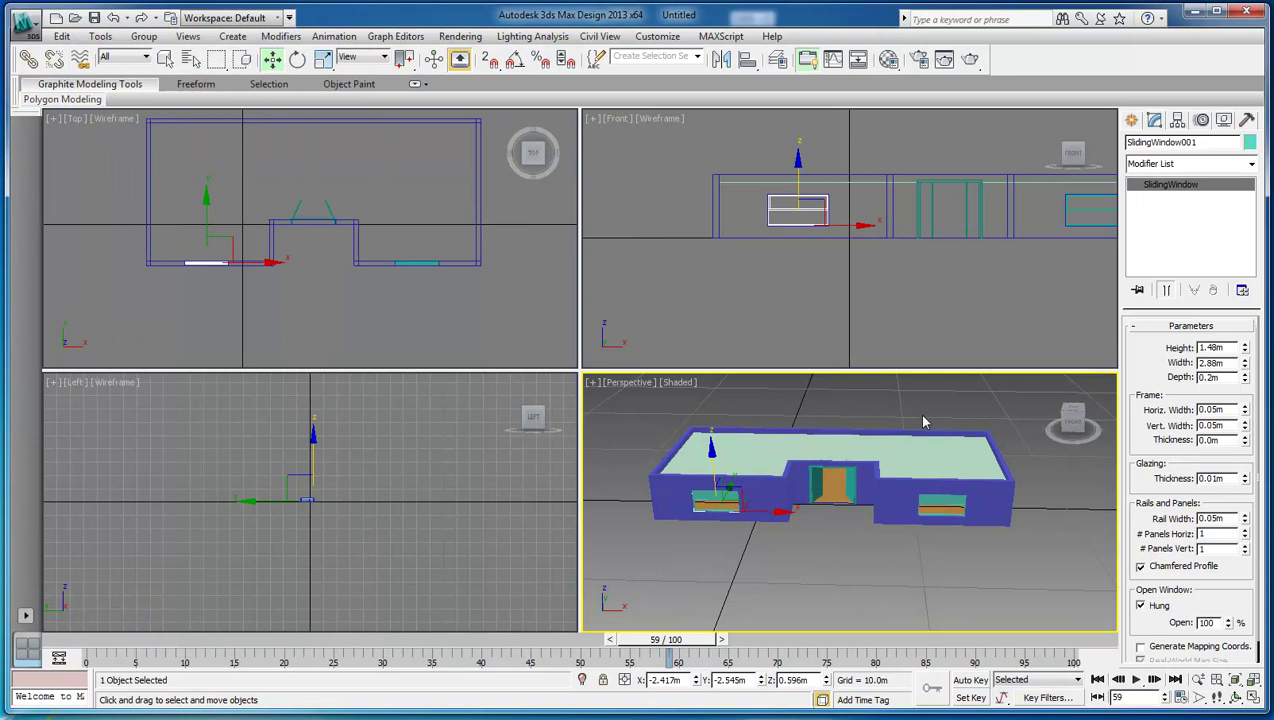
click(810, 576)
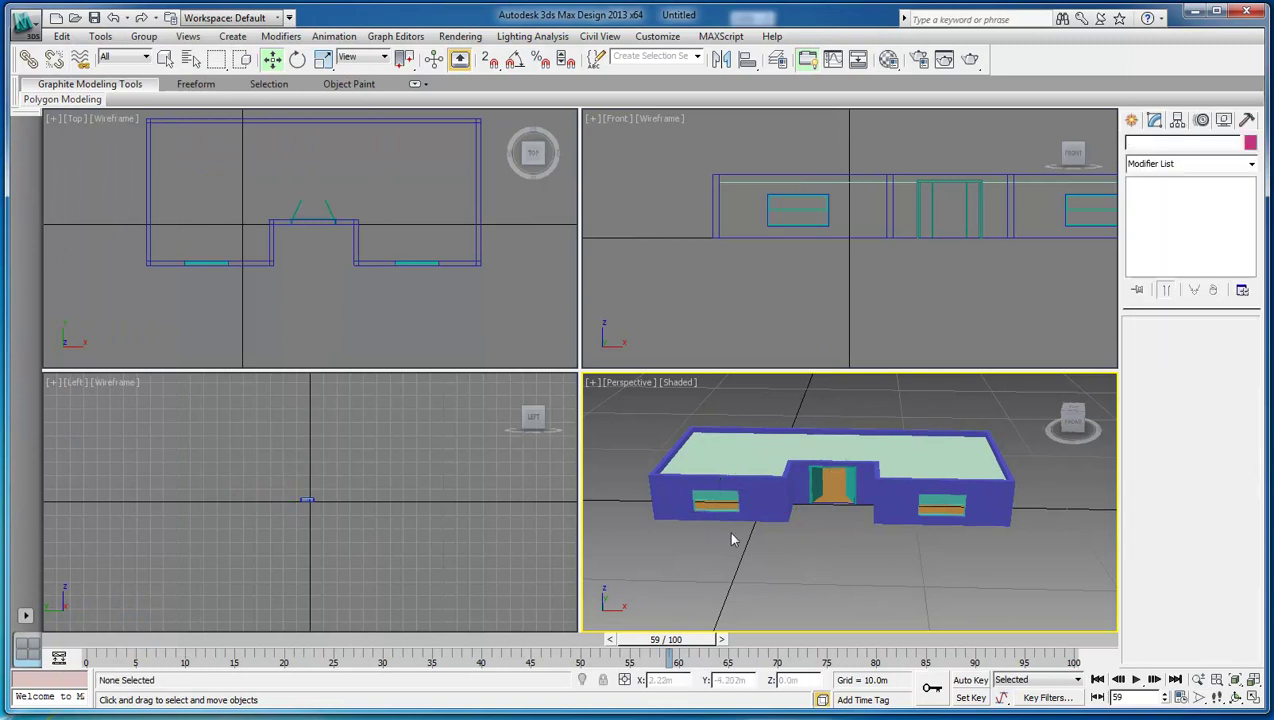
- In a maximized Perspective viewport seen from a lower front angle, set the right window's opening to 0 percent
click(1253, 697)
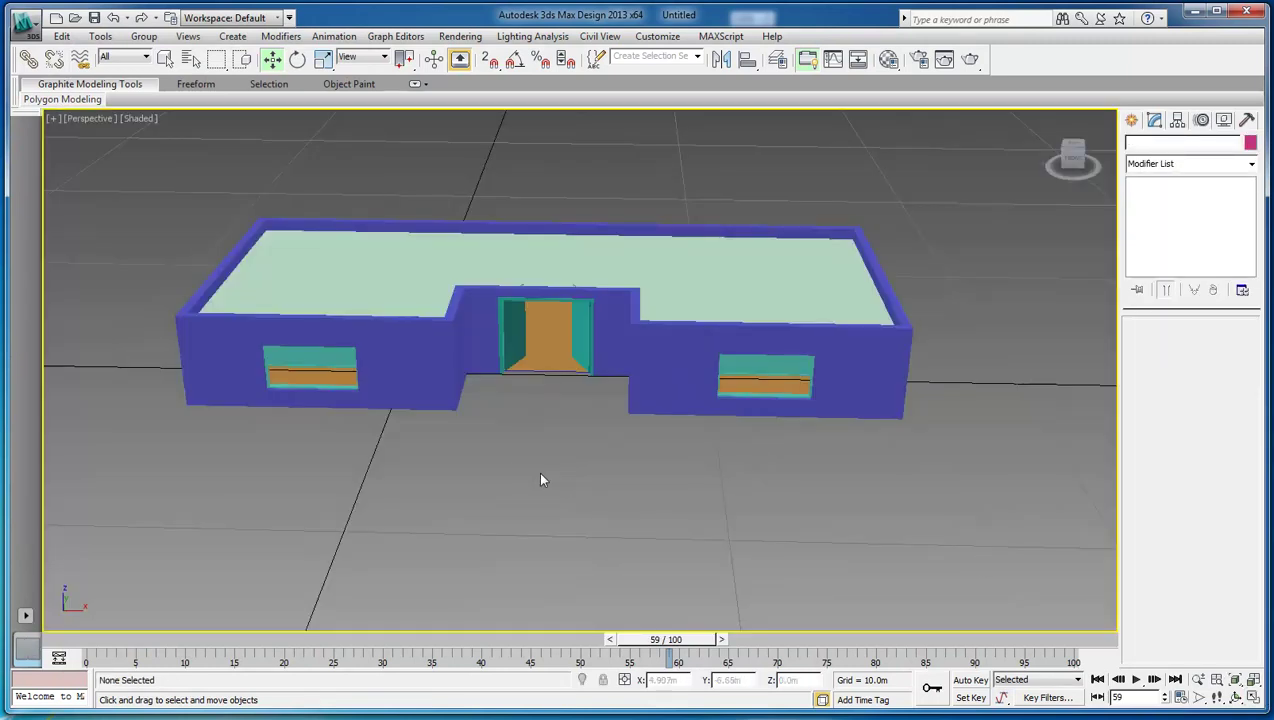
click(1236, 697)
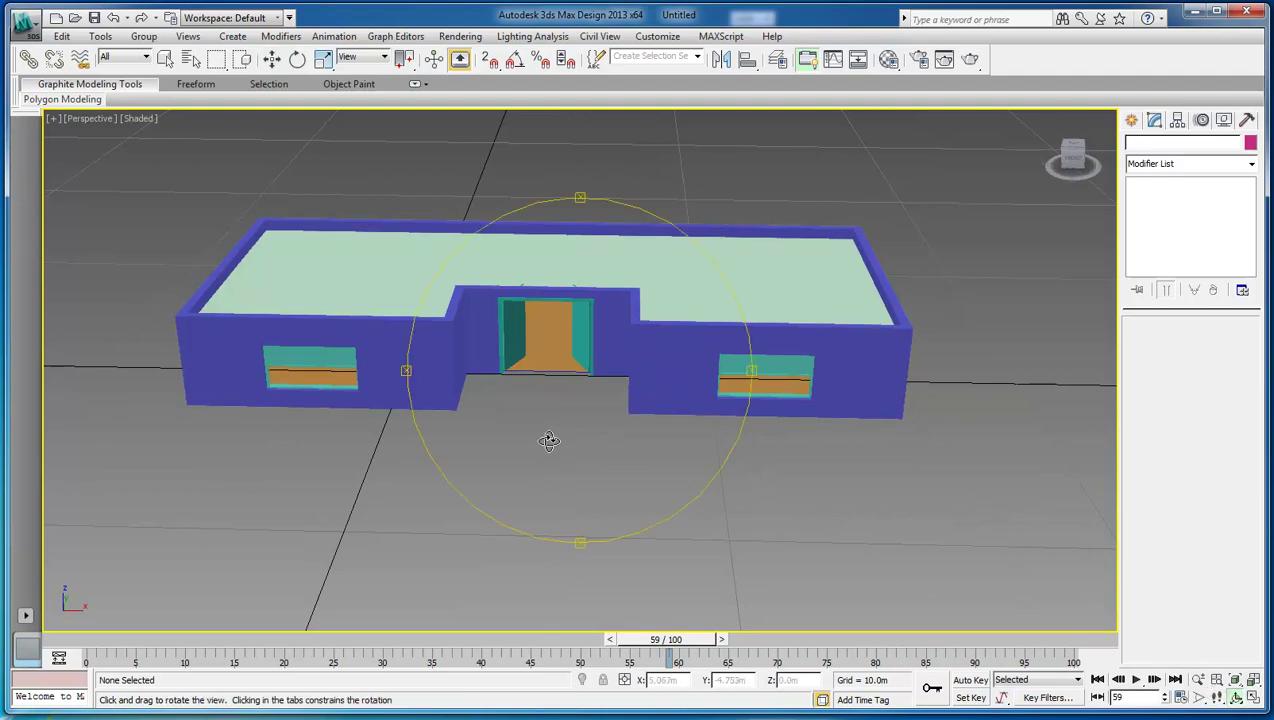
drag(432, 532, 767, 521)
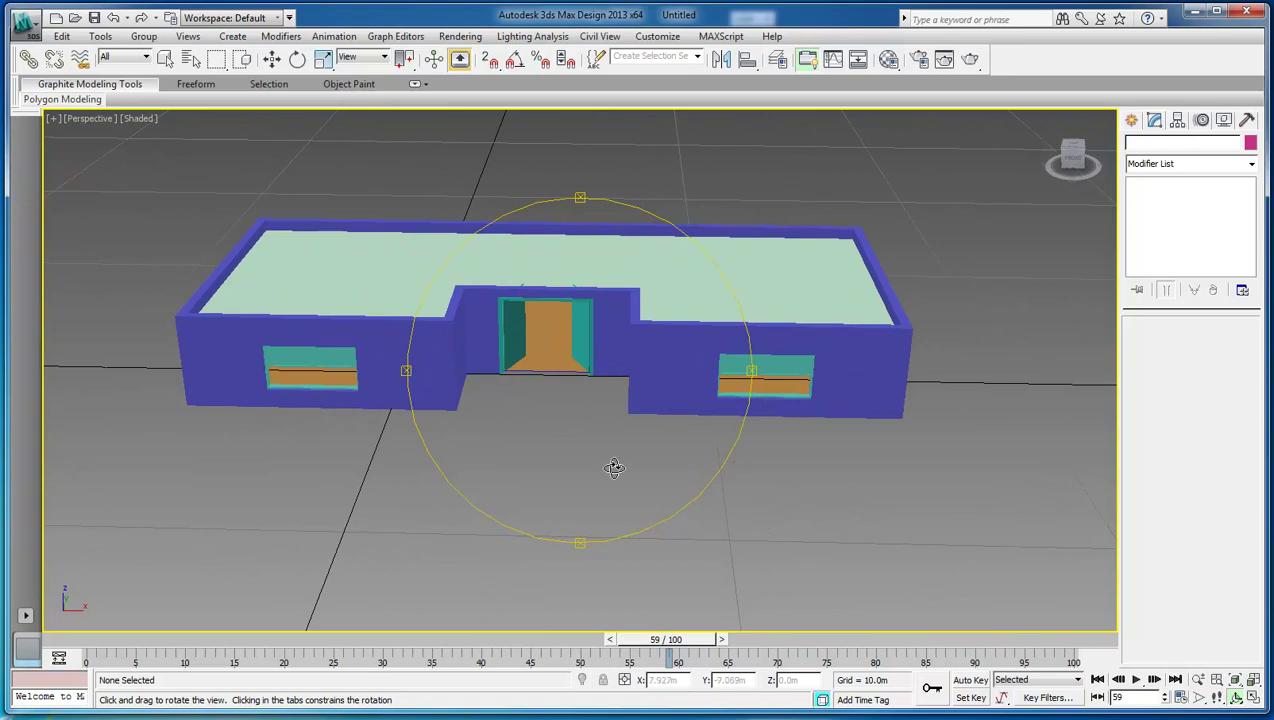
drag(614, 468, 608, 441)
right_click(751, 479)
key(w)
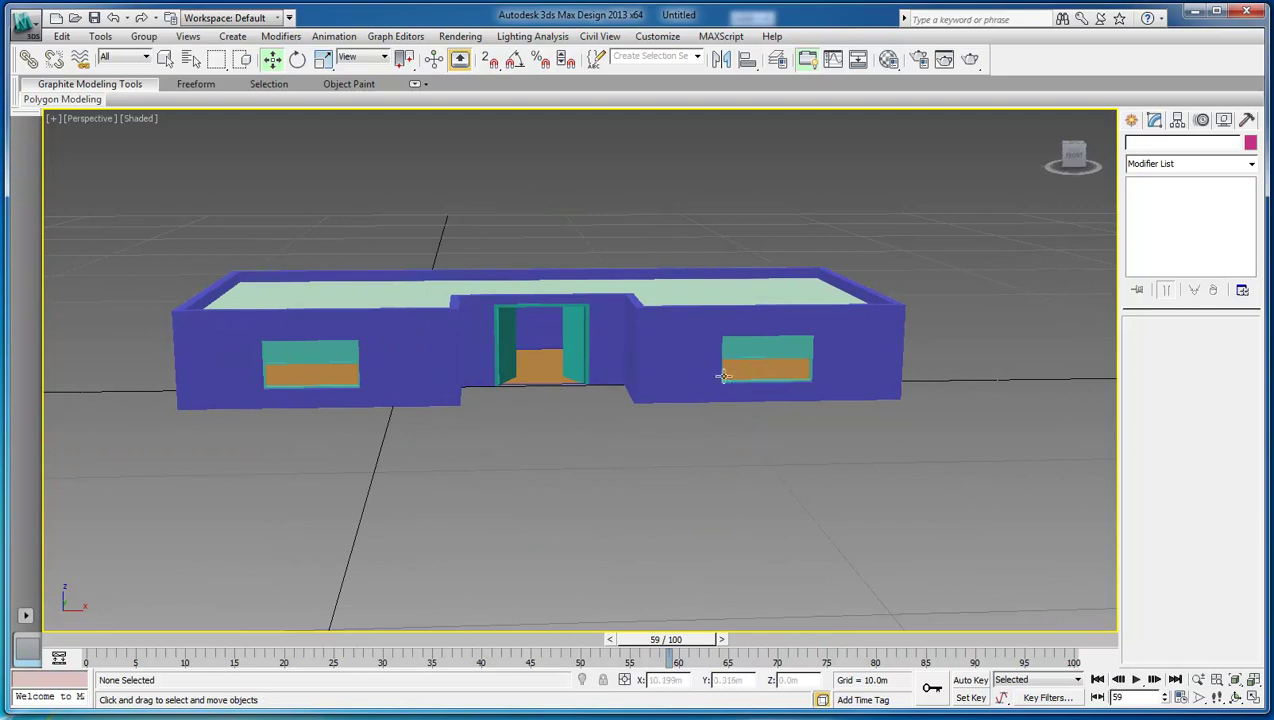
click(741, 366)
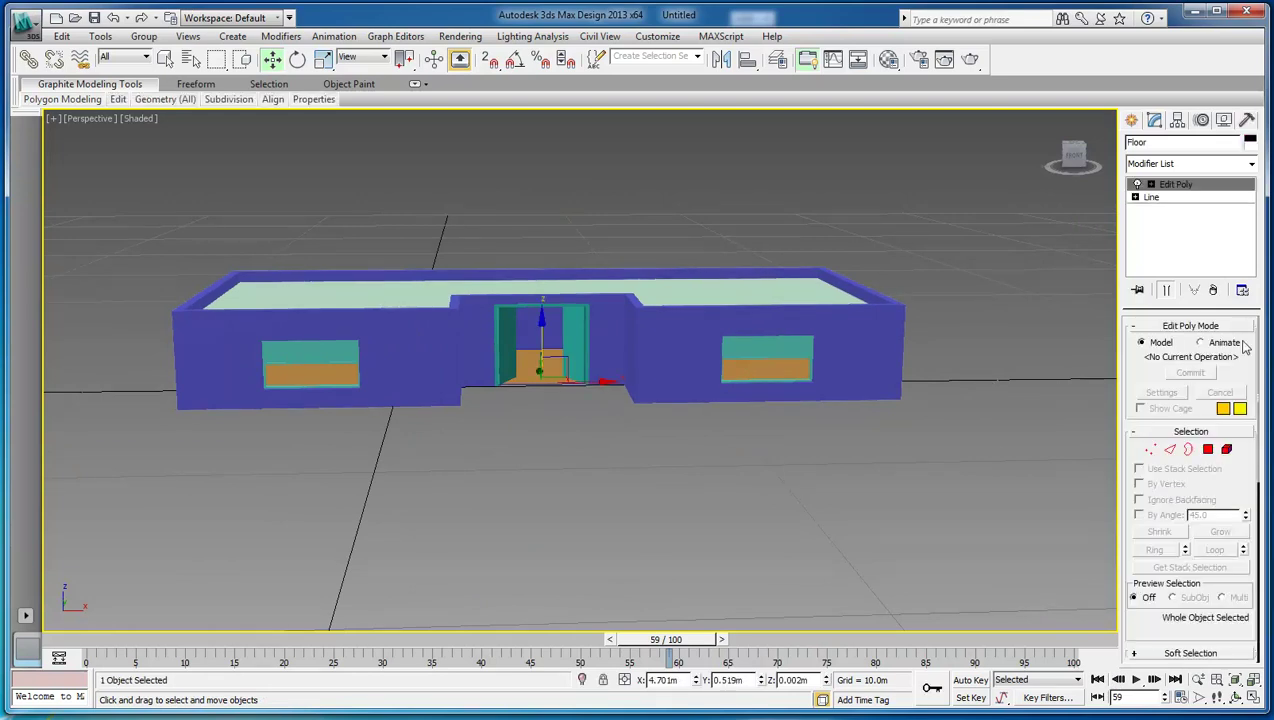
click(781, 354)
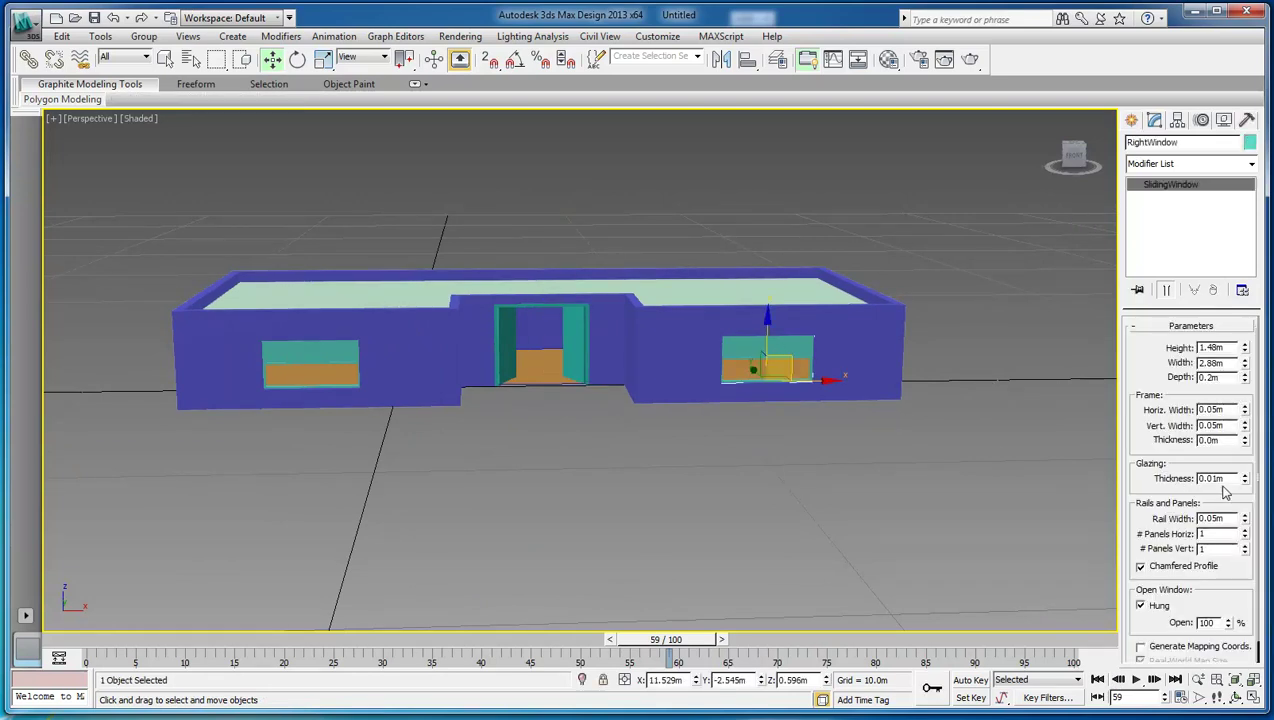
right_click(1228, 622)
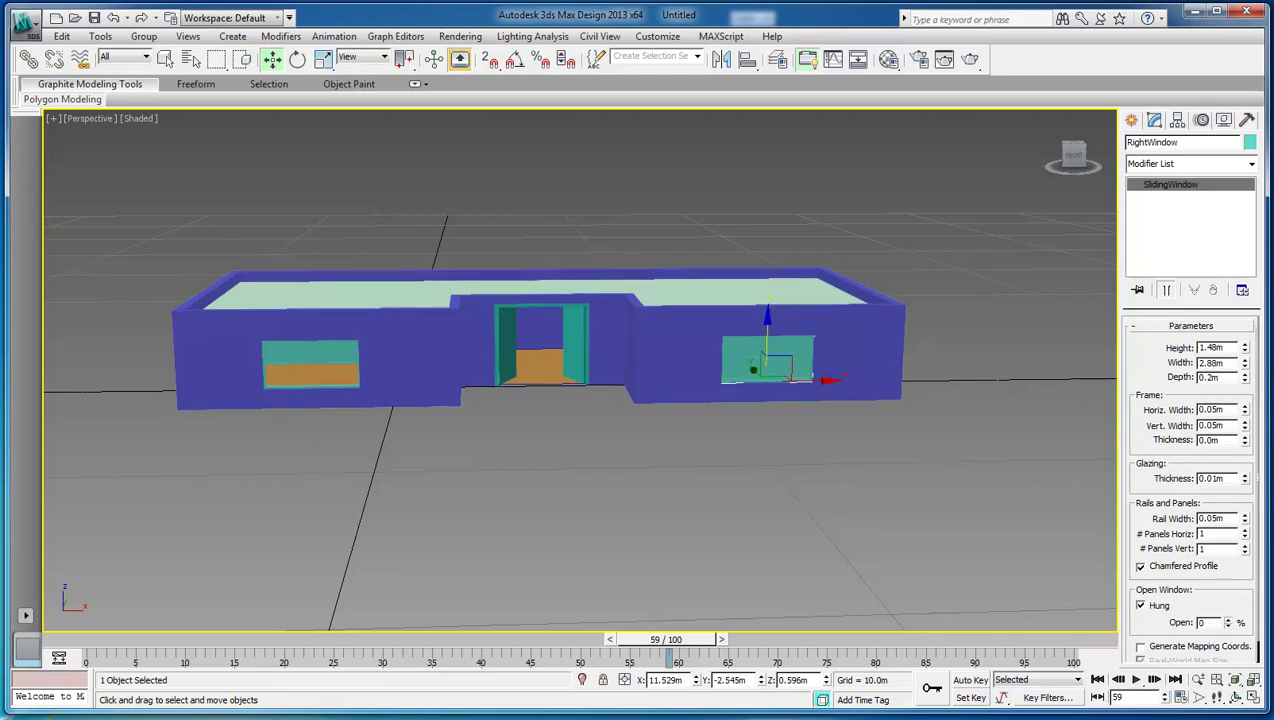
- Set the left window's opening to 0 percent and the double door's opening to 0 degrees
click(321, 362)
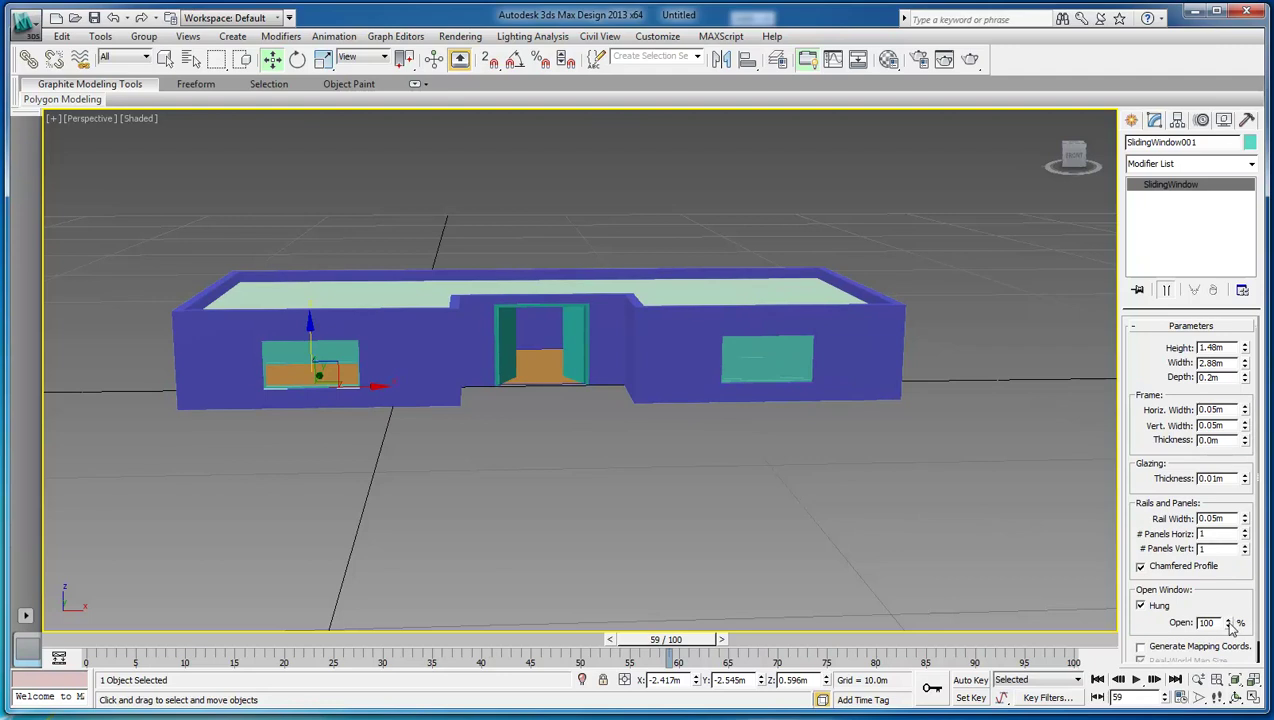
right_click(1229, 622)
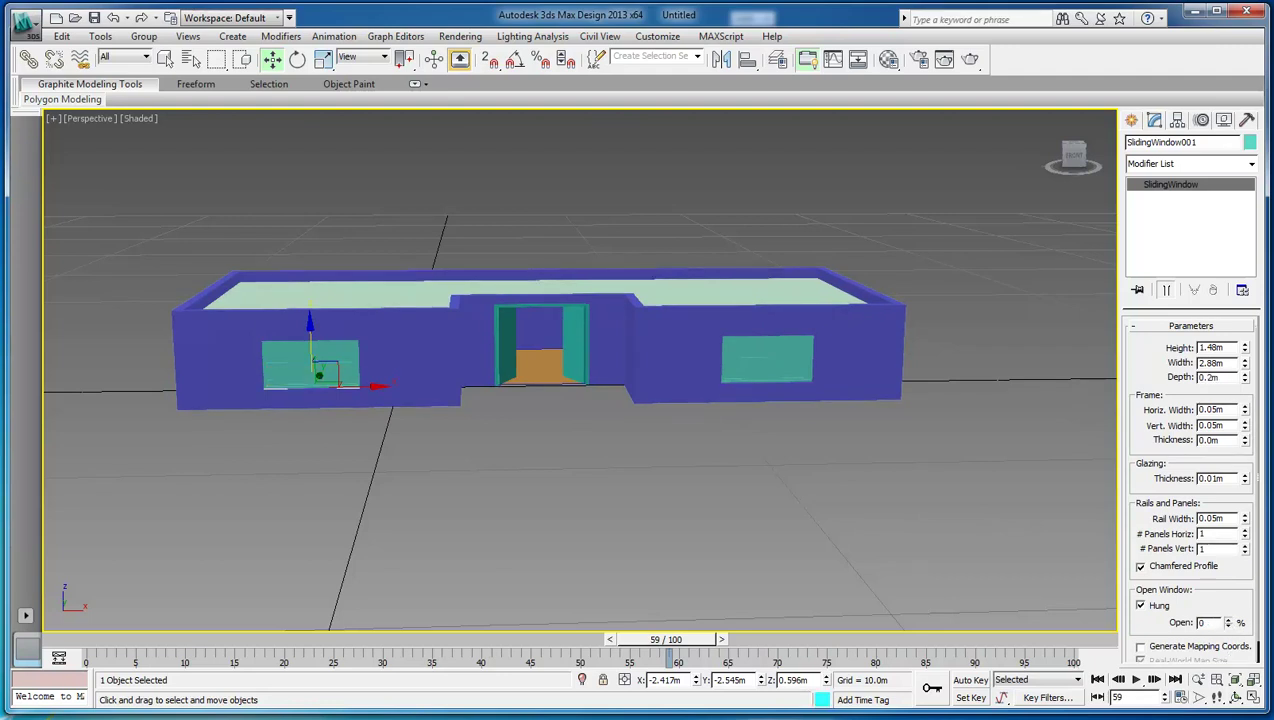
click(556, 358)
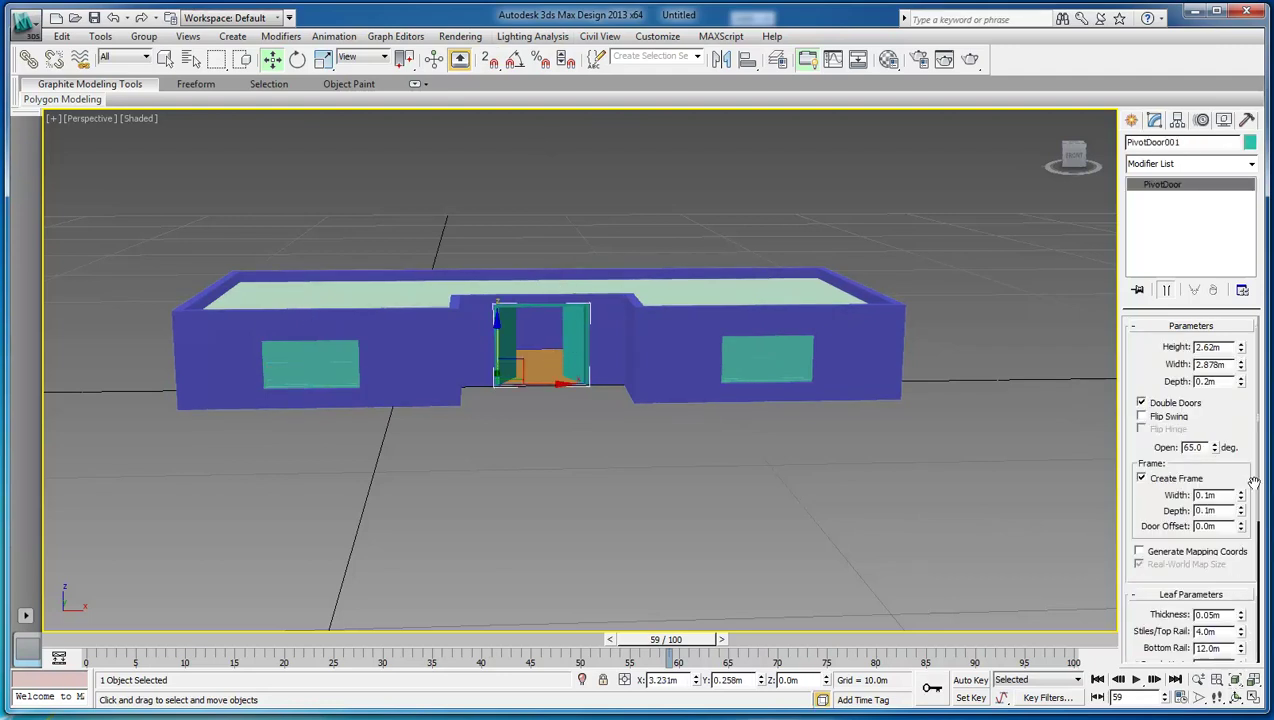
double_click(1197, 447)
text(0)
key(Return)
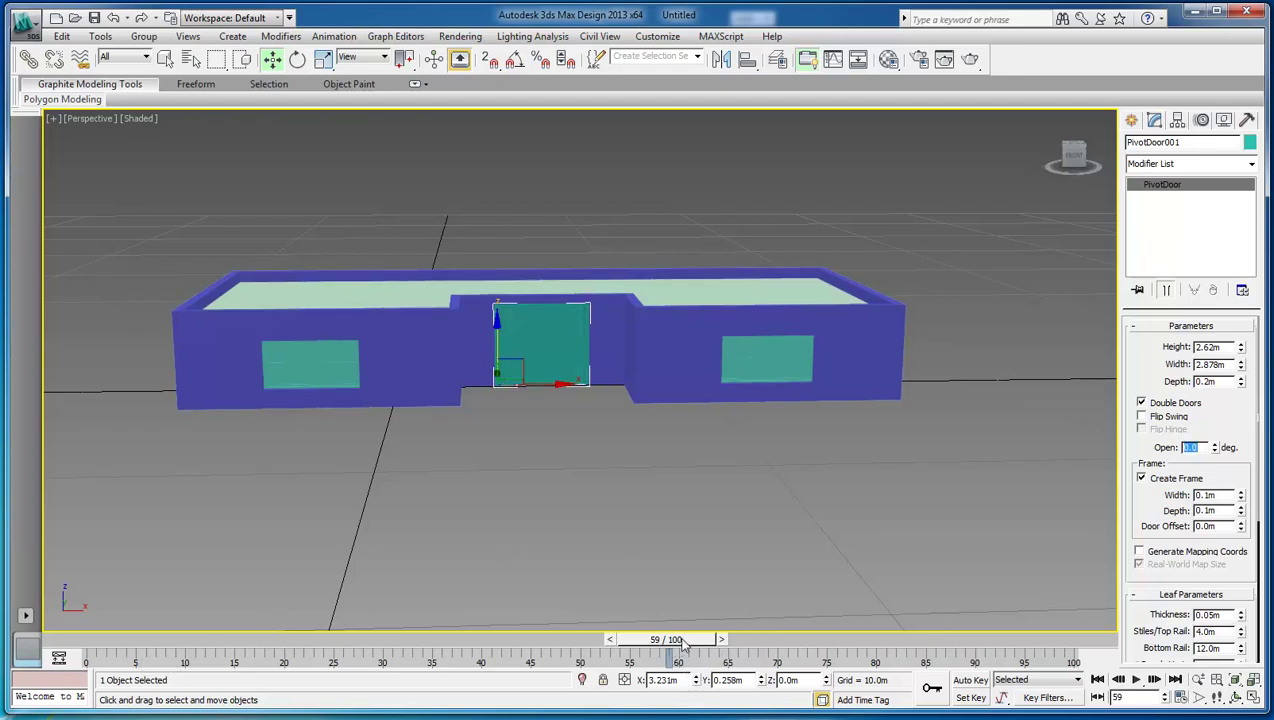
- Return the time slider to frame 0, deselect everything, and turn on Auto Key recording
drag(678, 641, 116, 641)
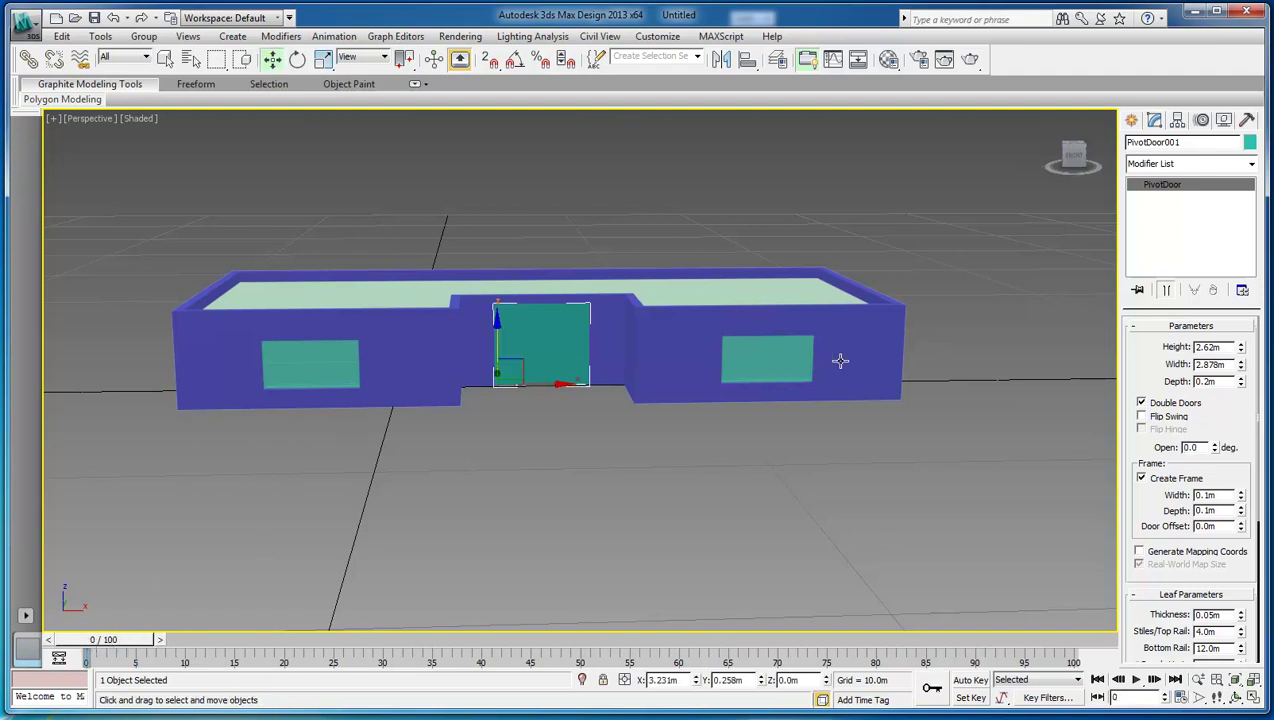
click(218, 586)
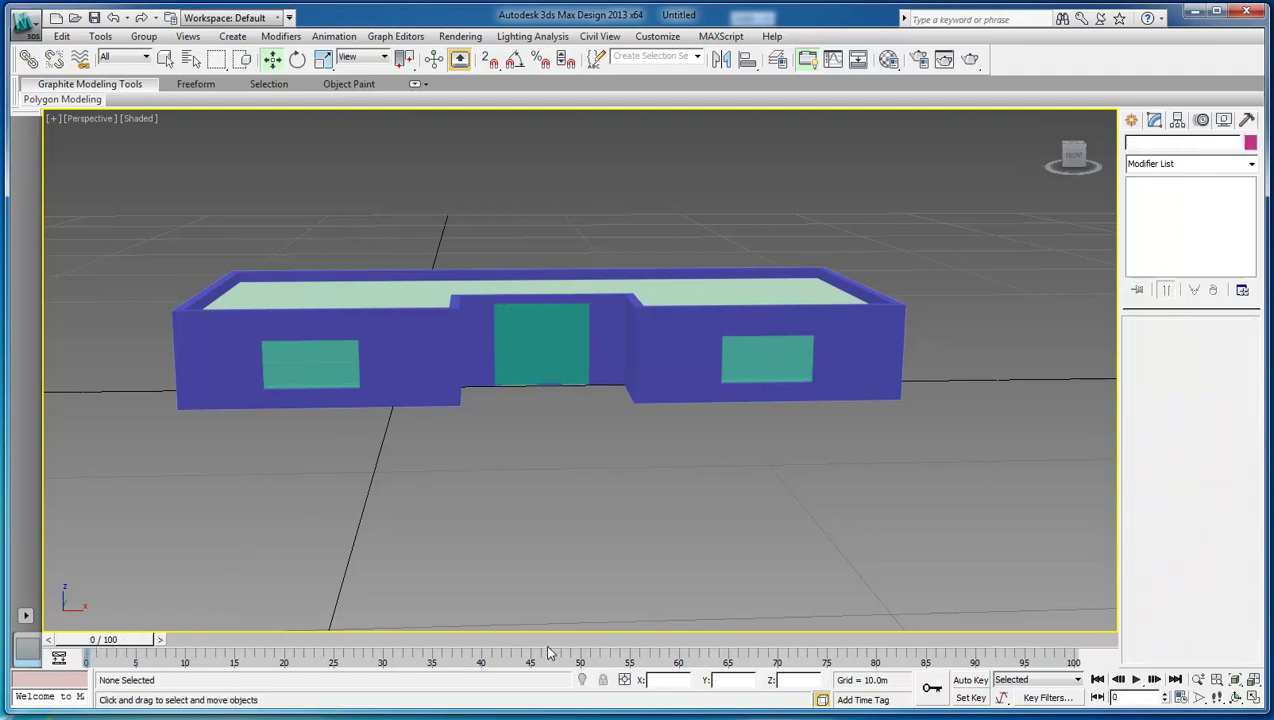
click(970, 680)
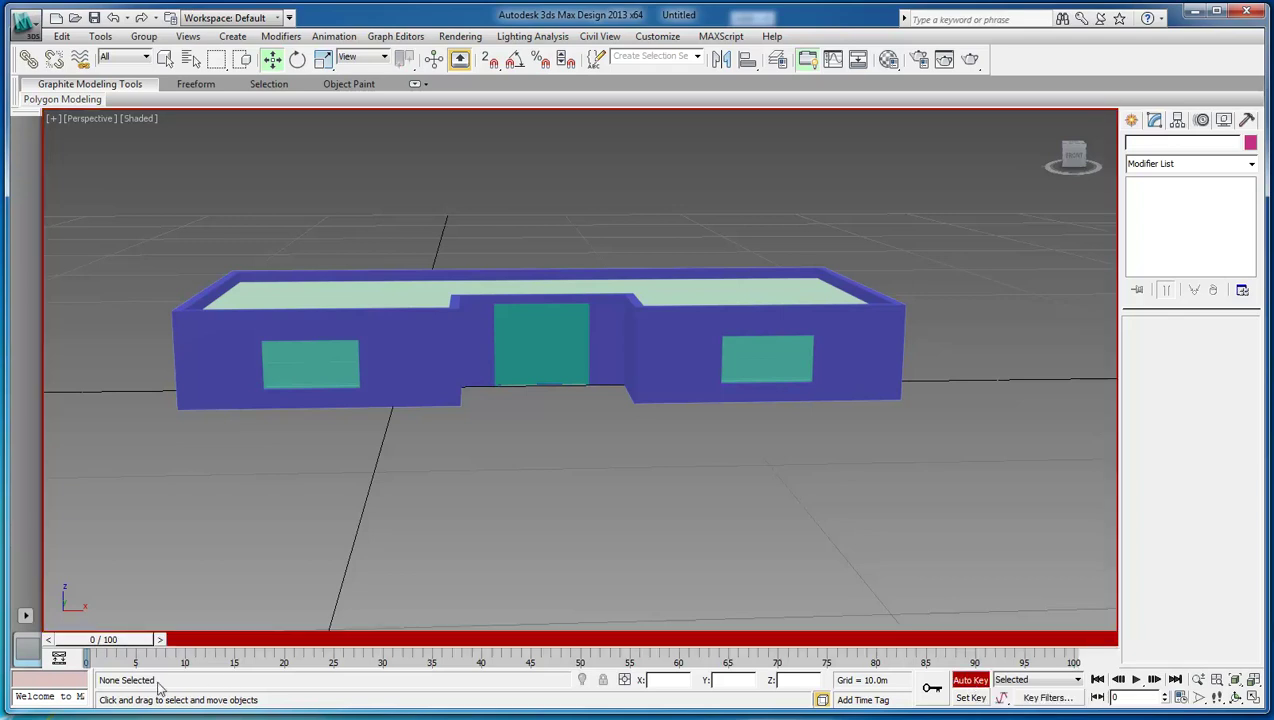
- Key the left window's opening at 50 percent at frame 20
drag(100, 643, 290, 640)
click(312, 370)
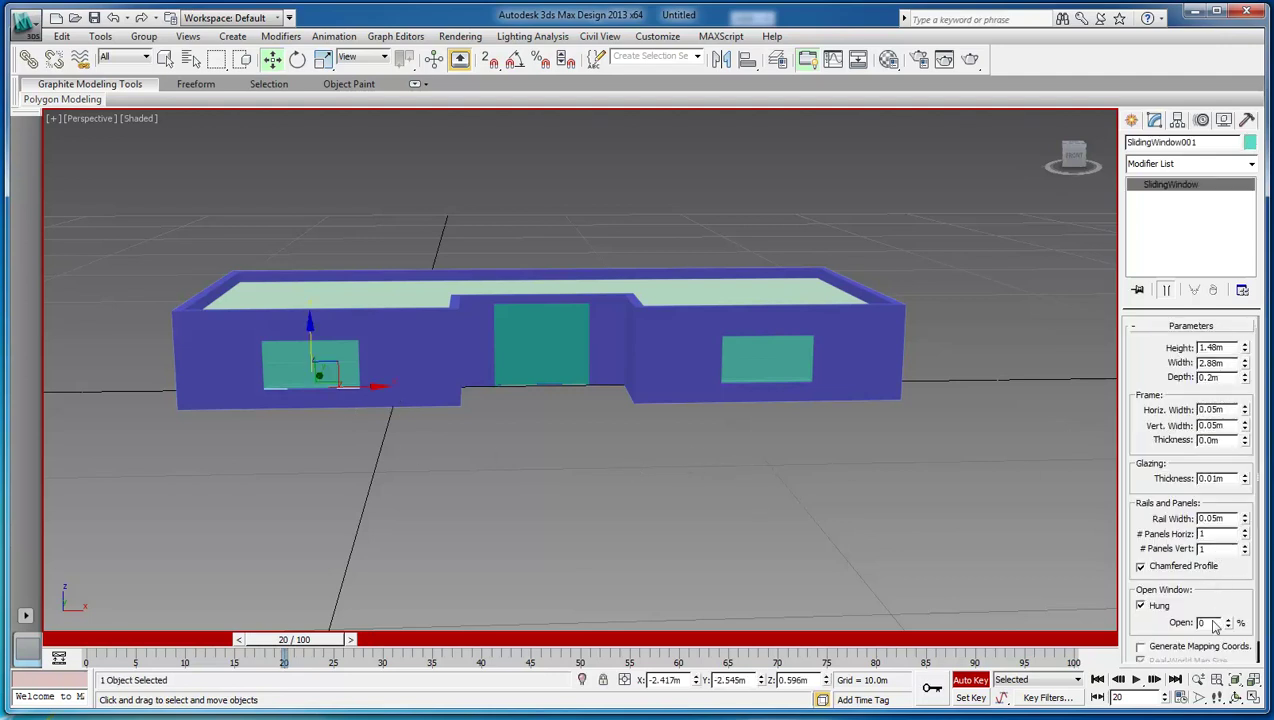
double_click(1212, 622)
key(Return)
- Key the right window's opening at 50 percent at frame 30
drag(320, 645, 390, 645)
click(711, 427)
click(754, 356)
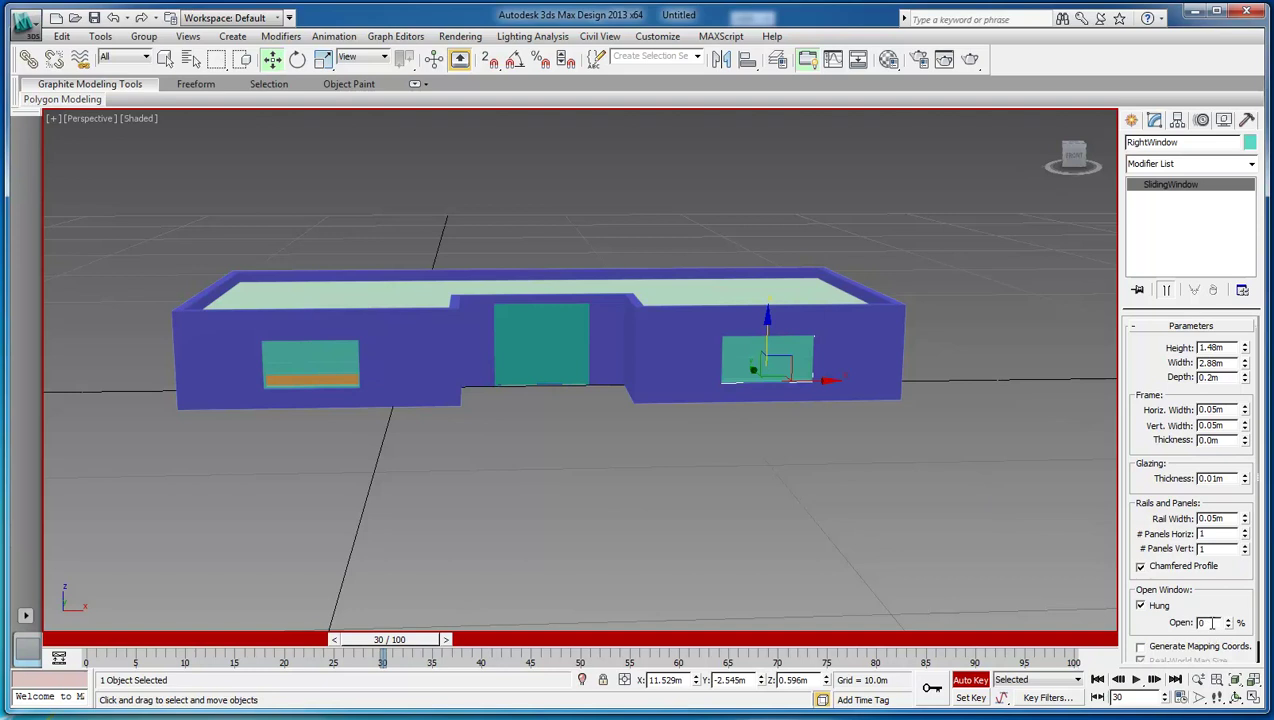
key(Return)
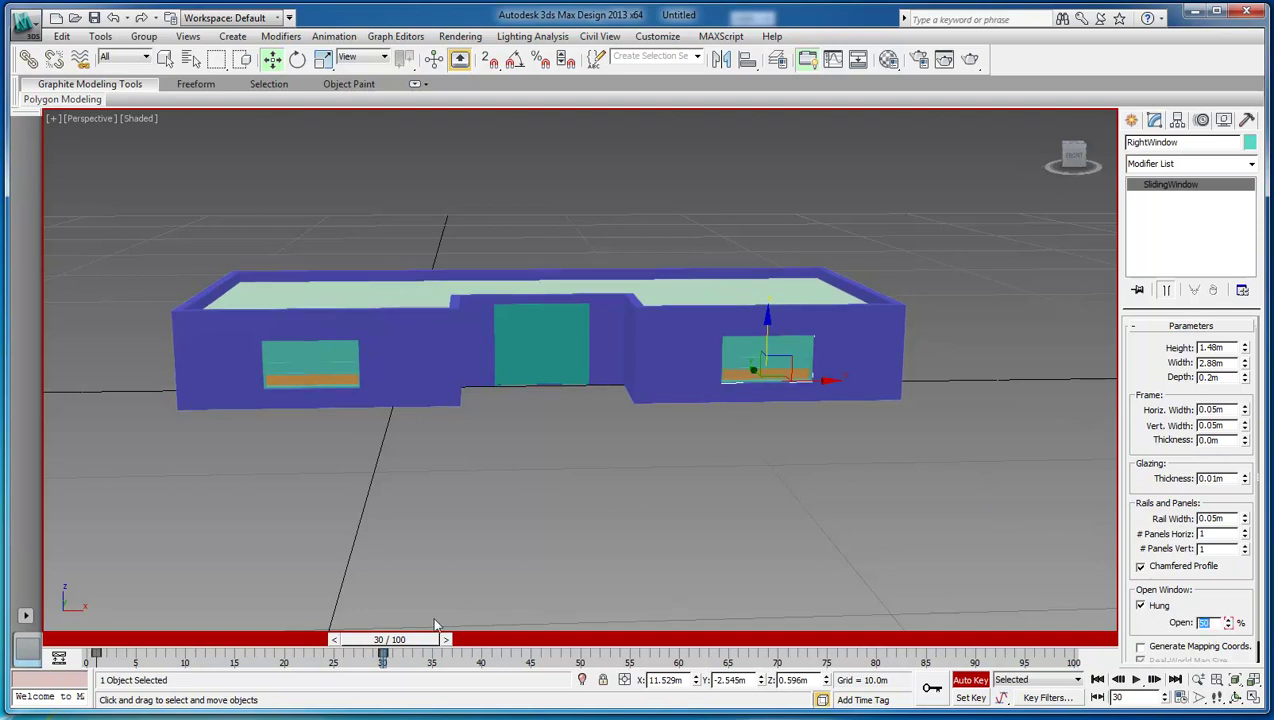
- Key the double door's opening at 75 degrees at frame 45
drag(397, 645, 543, 645)
click(528, 340)
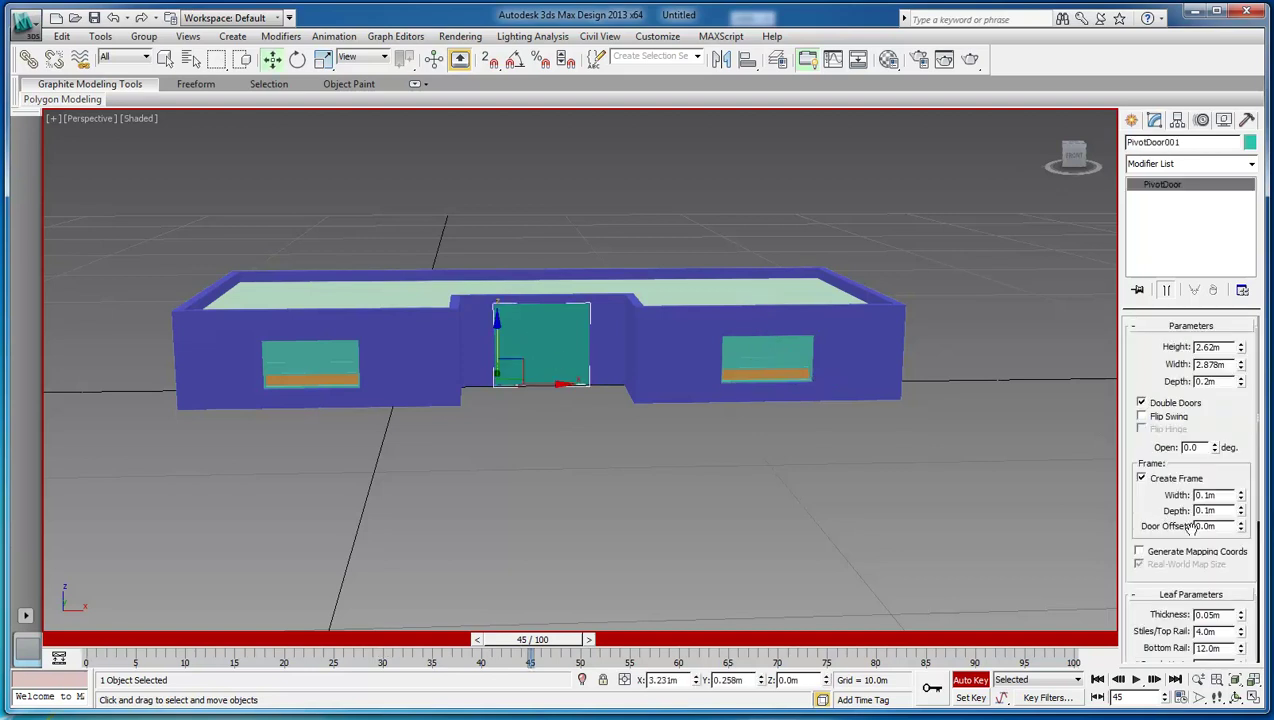
drag(1200, 447, 1128, 447)
text(75)
key(Return)
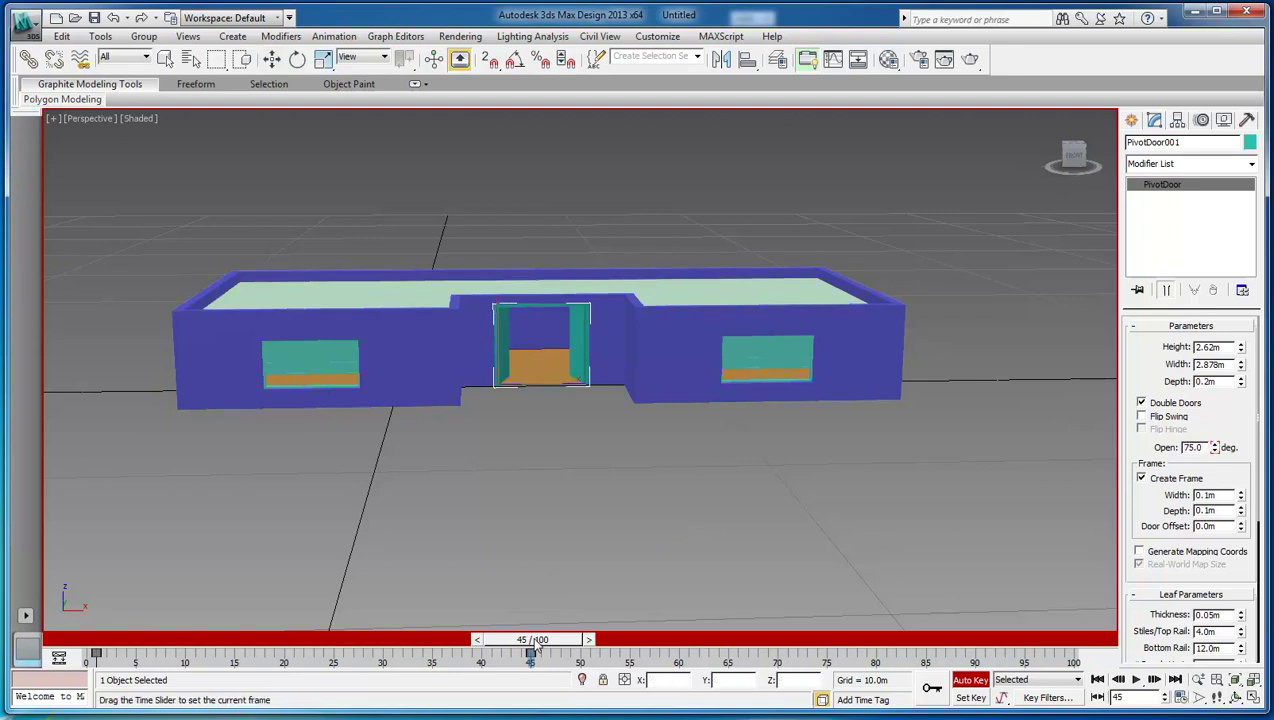
- Key the right window's opening at 100 percent at frame 60
drag(533, 645, 677, 645)
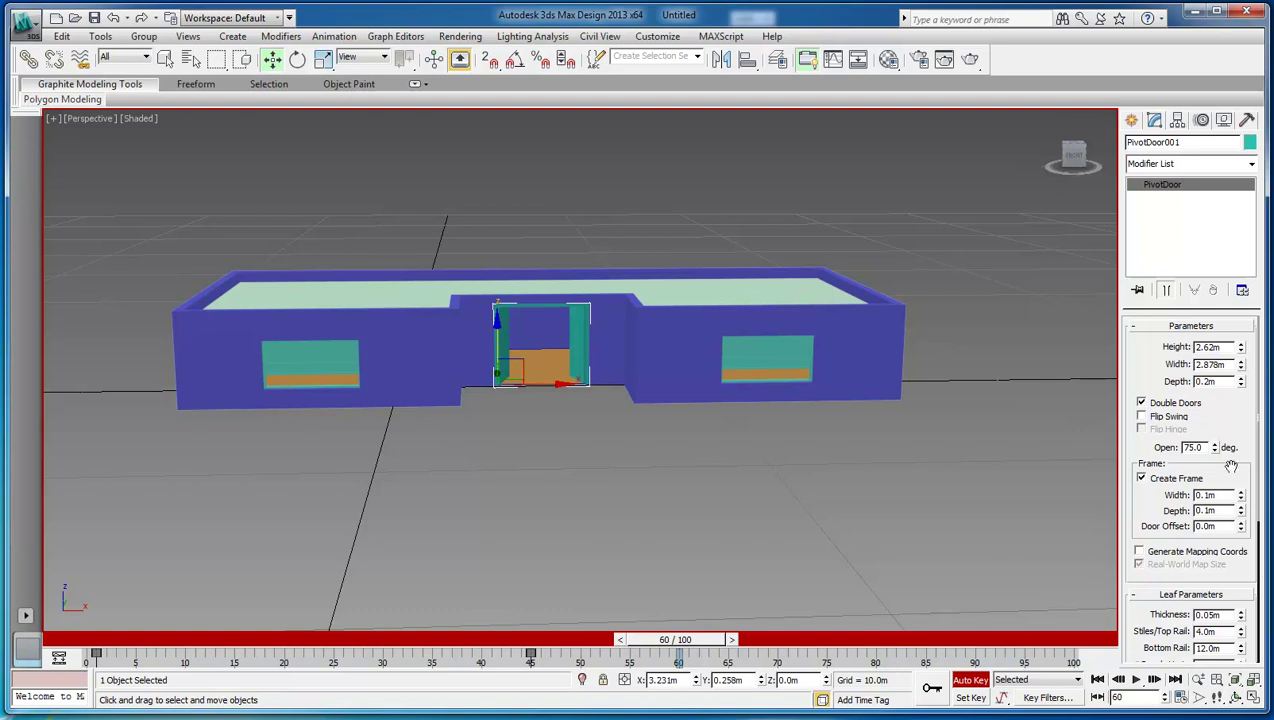
click(755, 362)
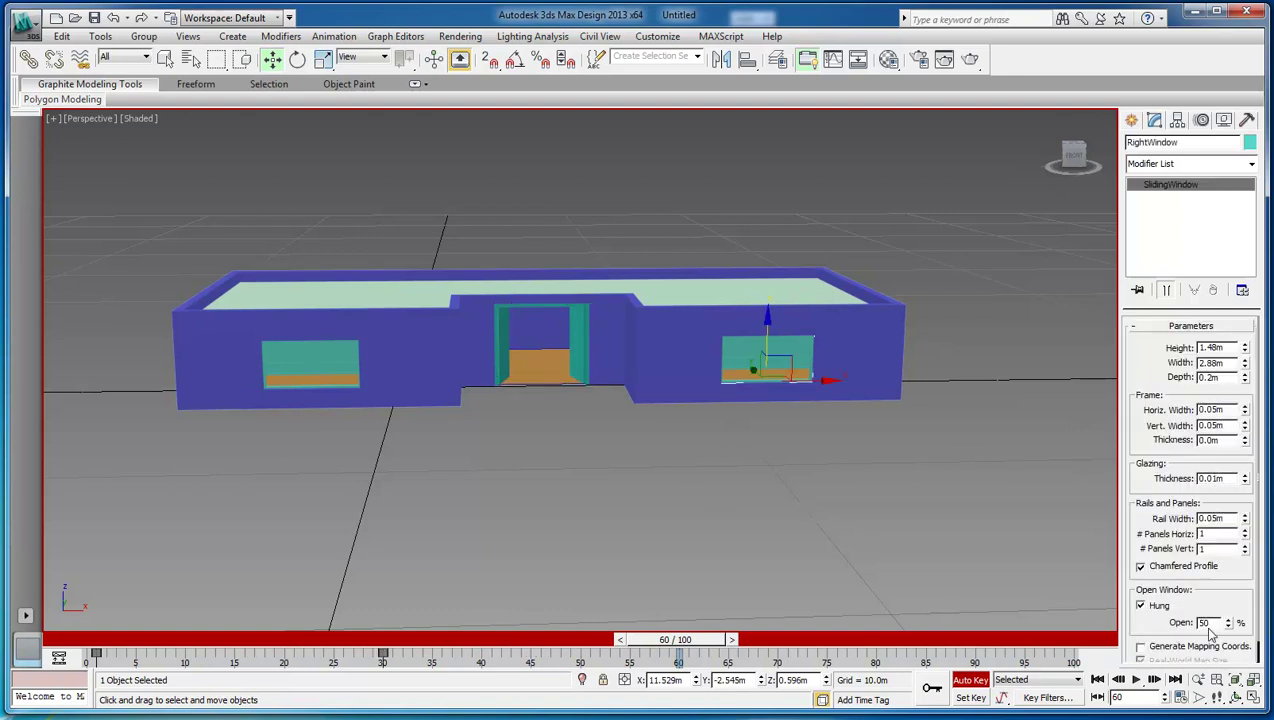
drag(1208, 624, 1160, 620)
text(10)
key(Return)
- Key the left window's opening at 90 percent at frame 70 and play the animation
drag(701, 641, 797, 644)
key(w)
click(314, 355)
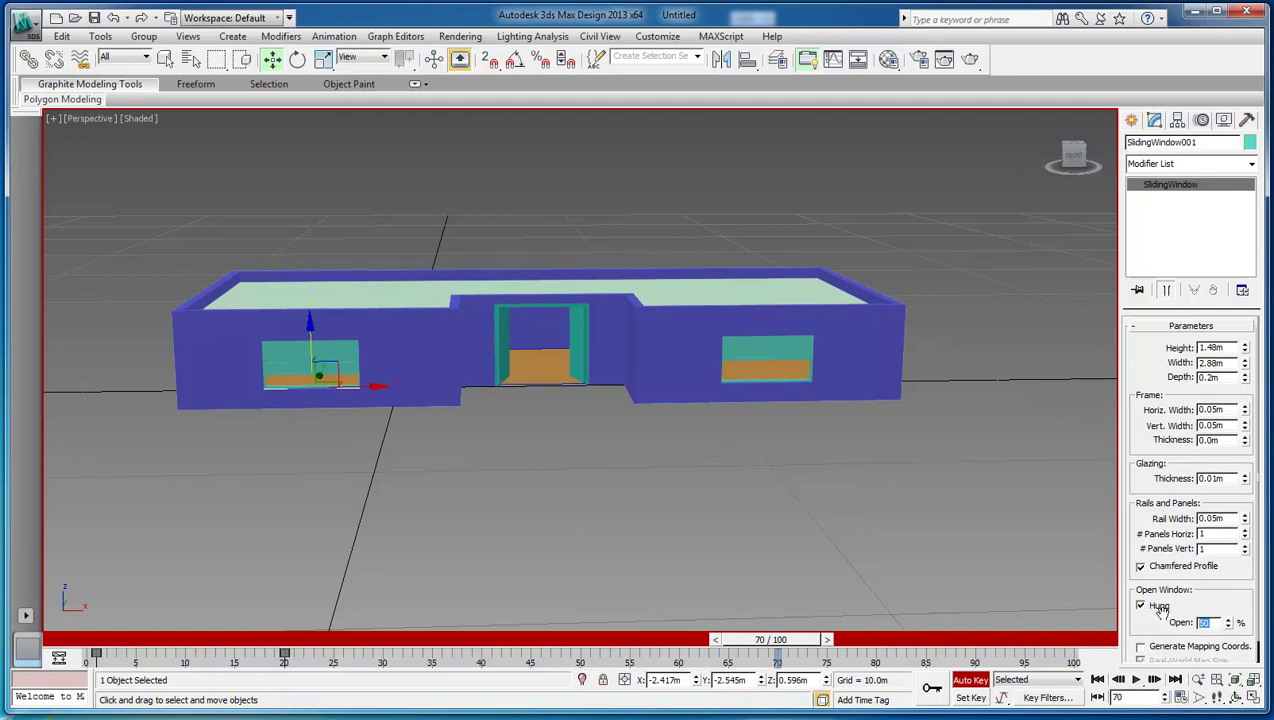
double_click(1204, 622)
text(90)
key(Return)
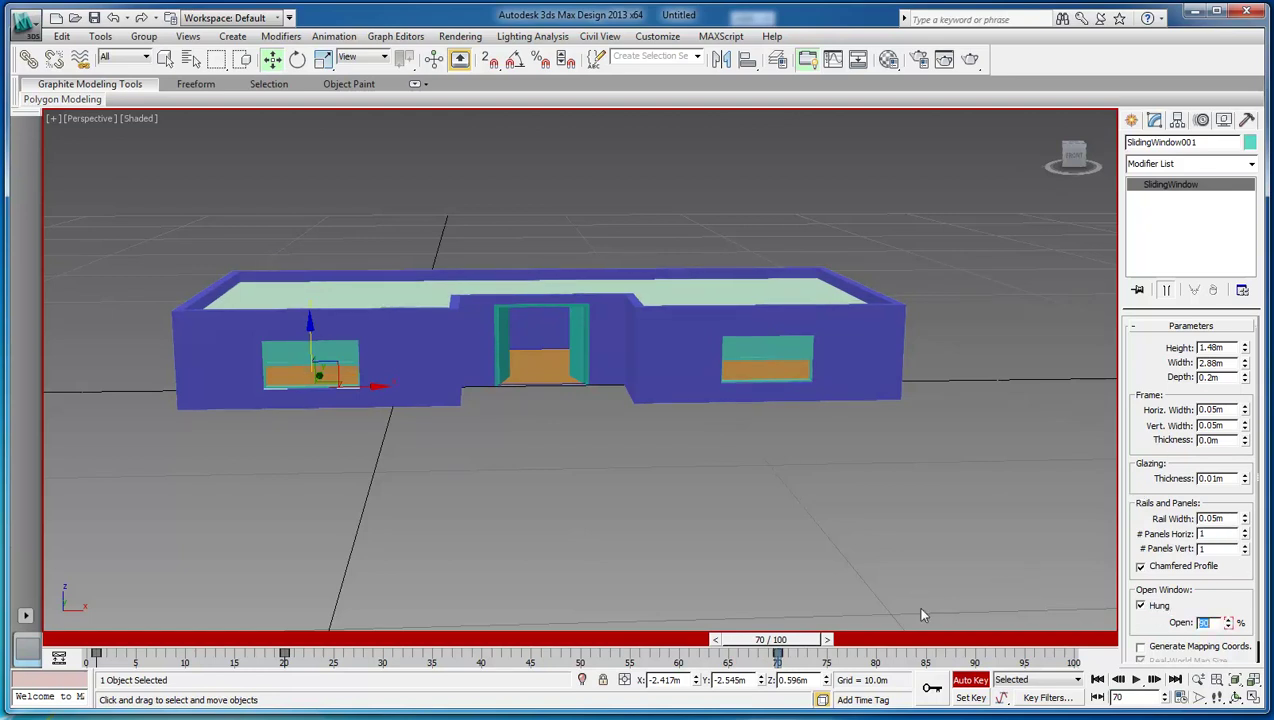
click(1138, 680)
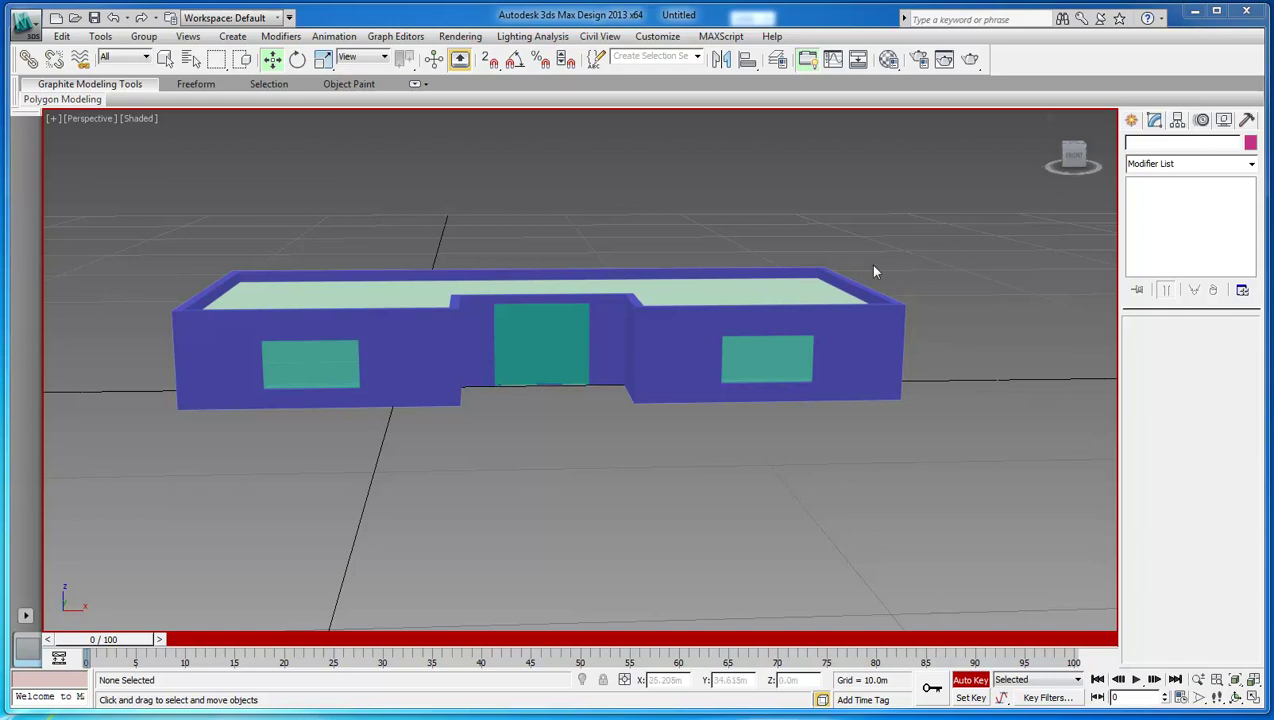
- Assign the clear Solid Glass material from the Material Editor to the left window
click(320, 366)
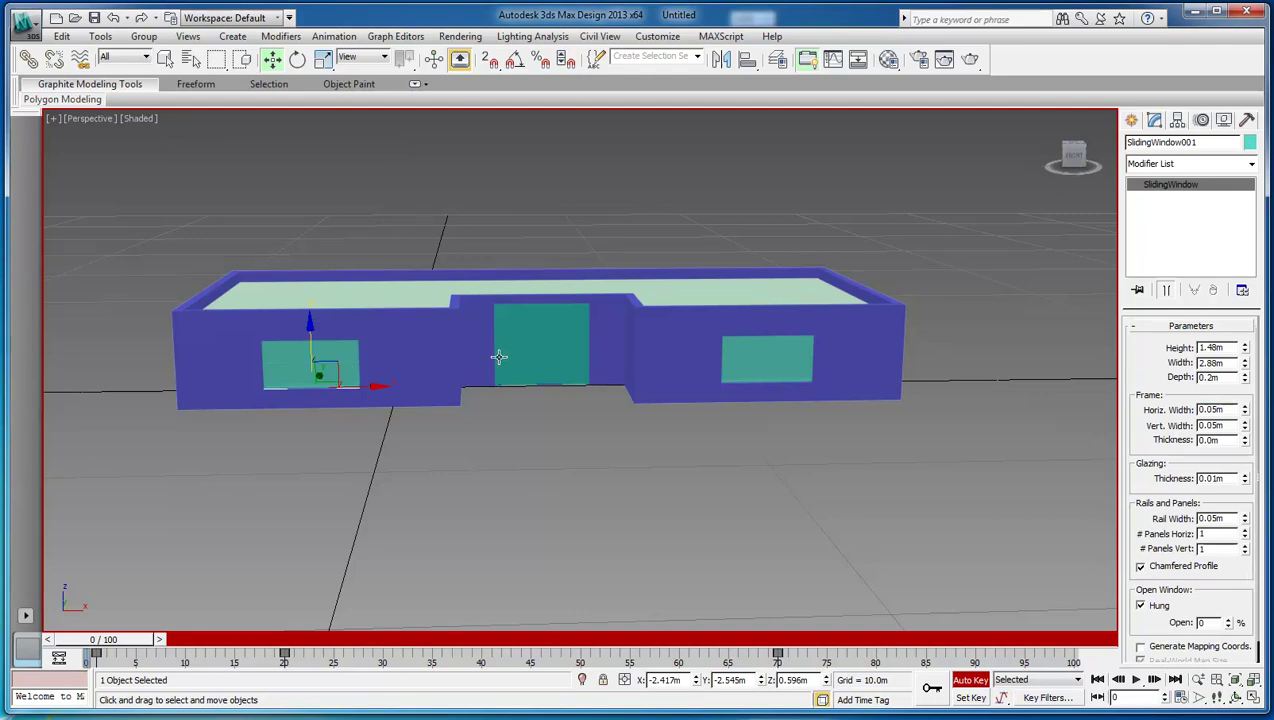
click(888, 62)
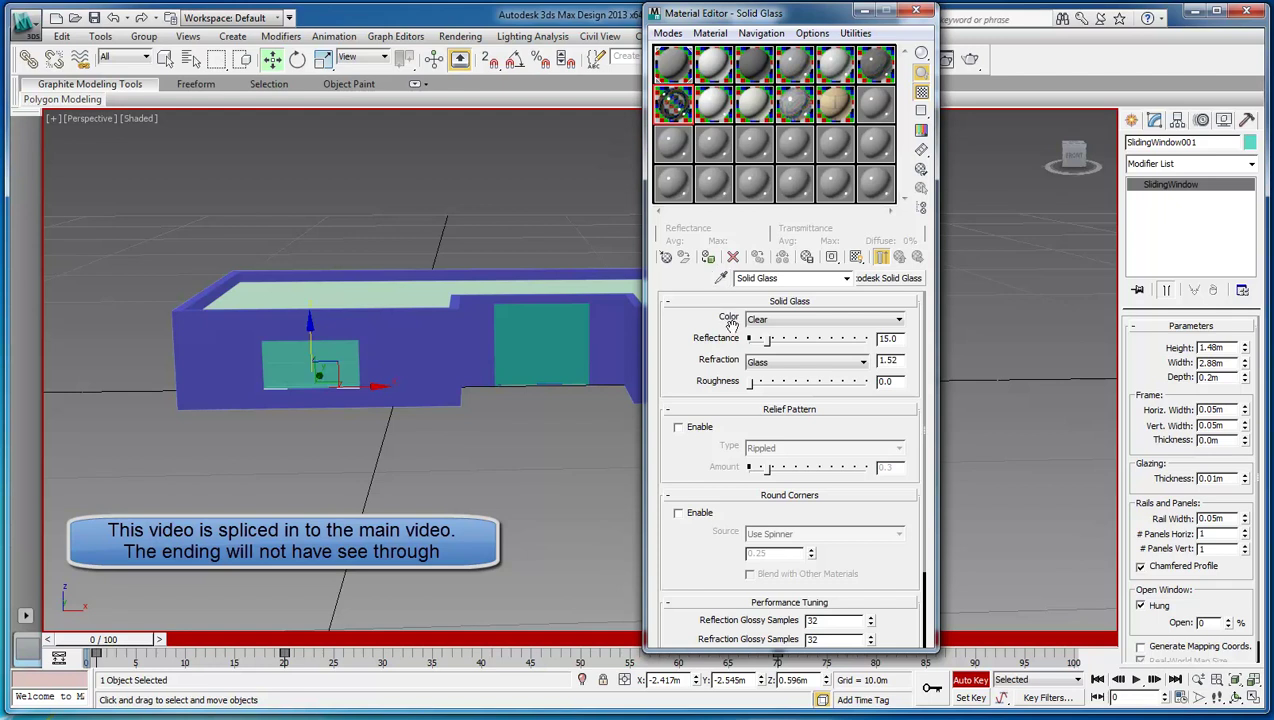
click(708, 258)
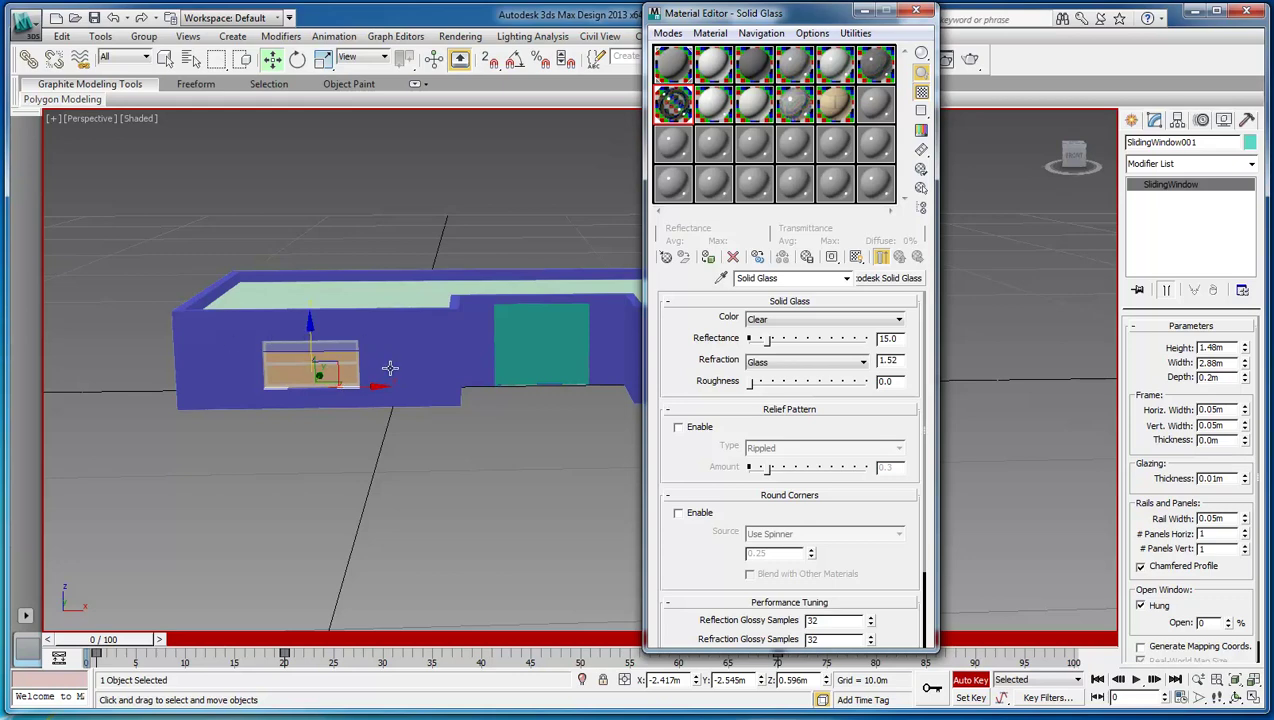
- Assign the Solid Glass material to the right window, minimize the Material Editor, and deselect everything
drag(803, 14, 613, 15)
click(791, 356)
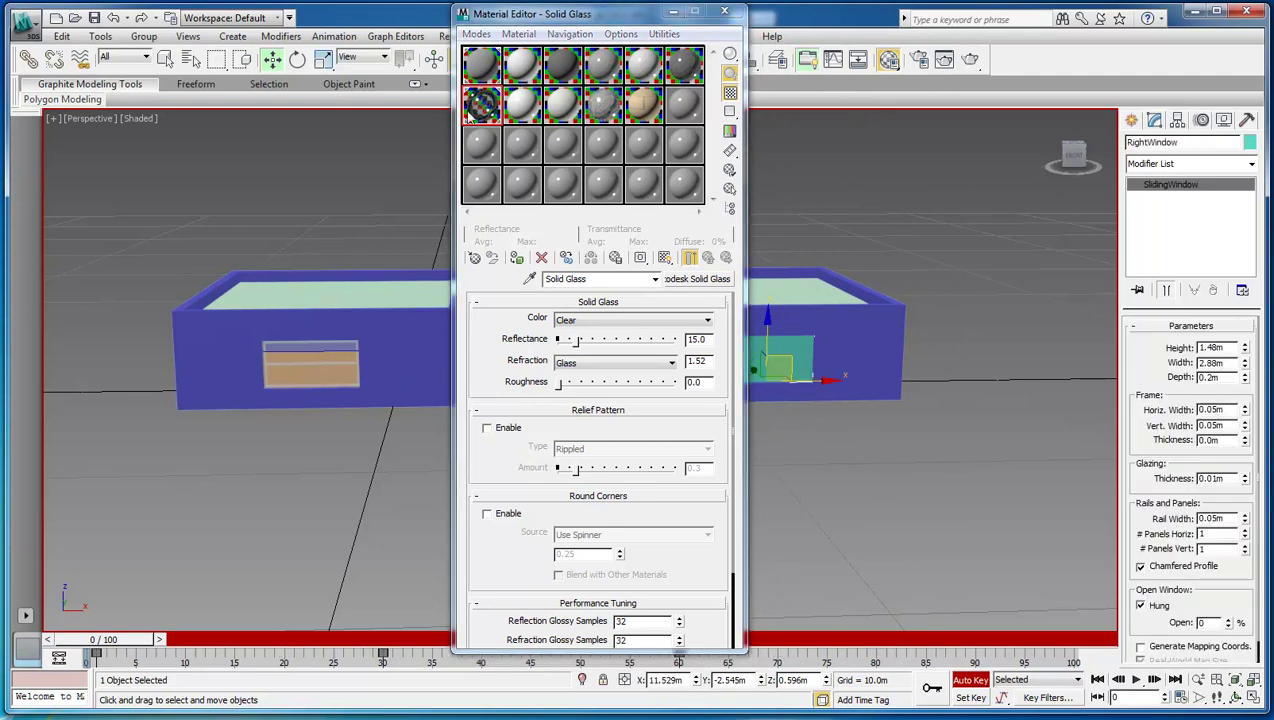
click(516, 258)
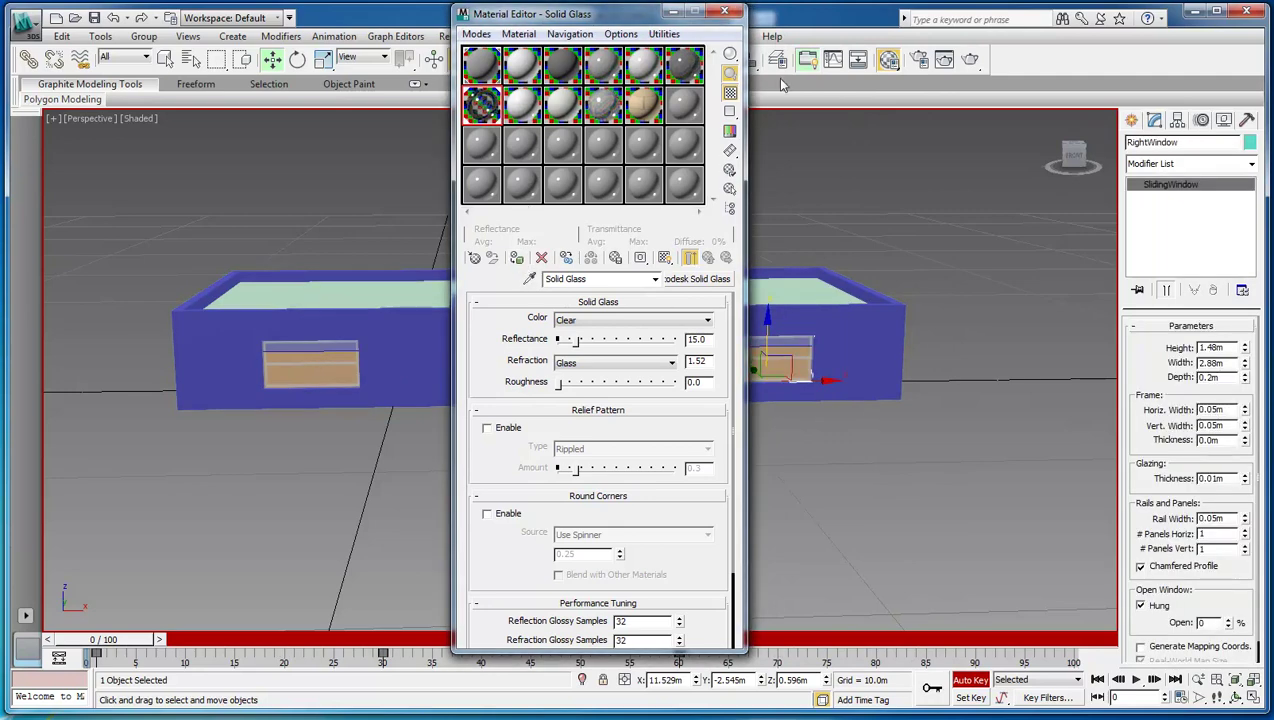
drag(741, 17, 688, 18)
click(672, 12)
click(754, 421)
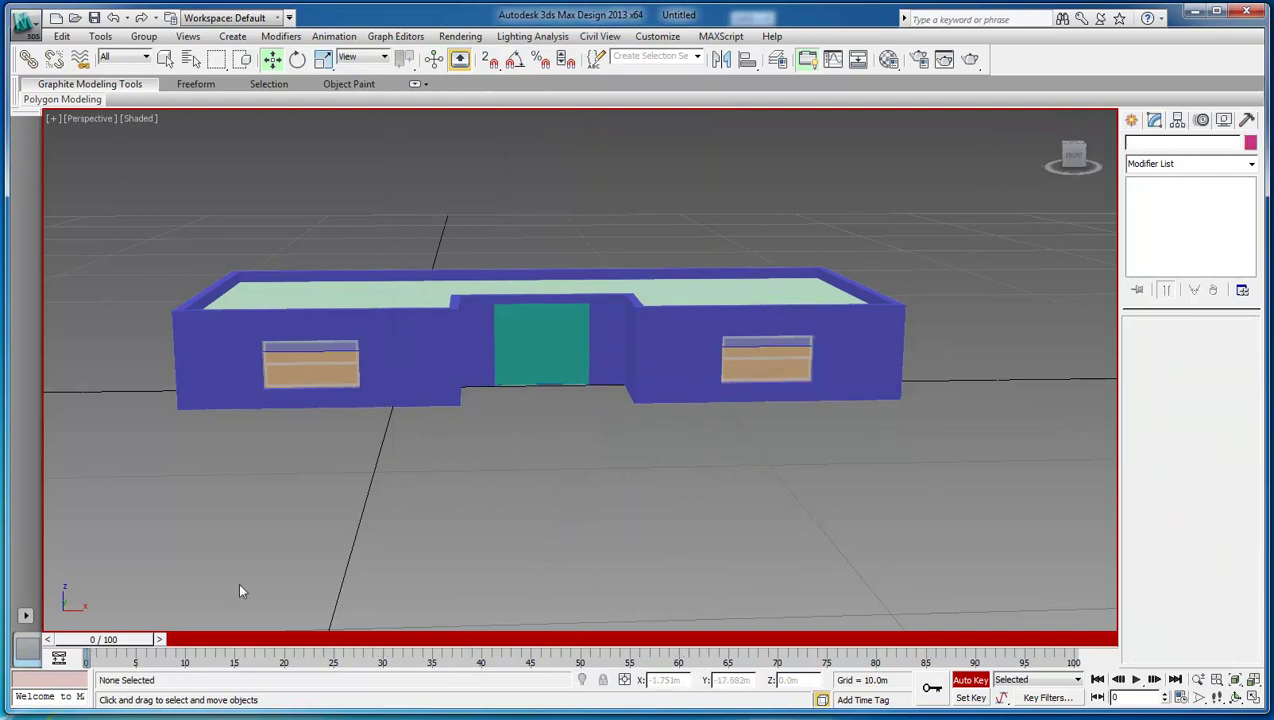
- Play the window and door animation in the Perspective viewport from frame 0
drag(125, 645, 90, 645)
key(w)
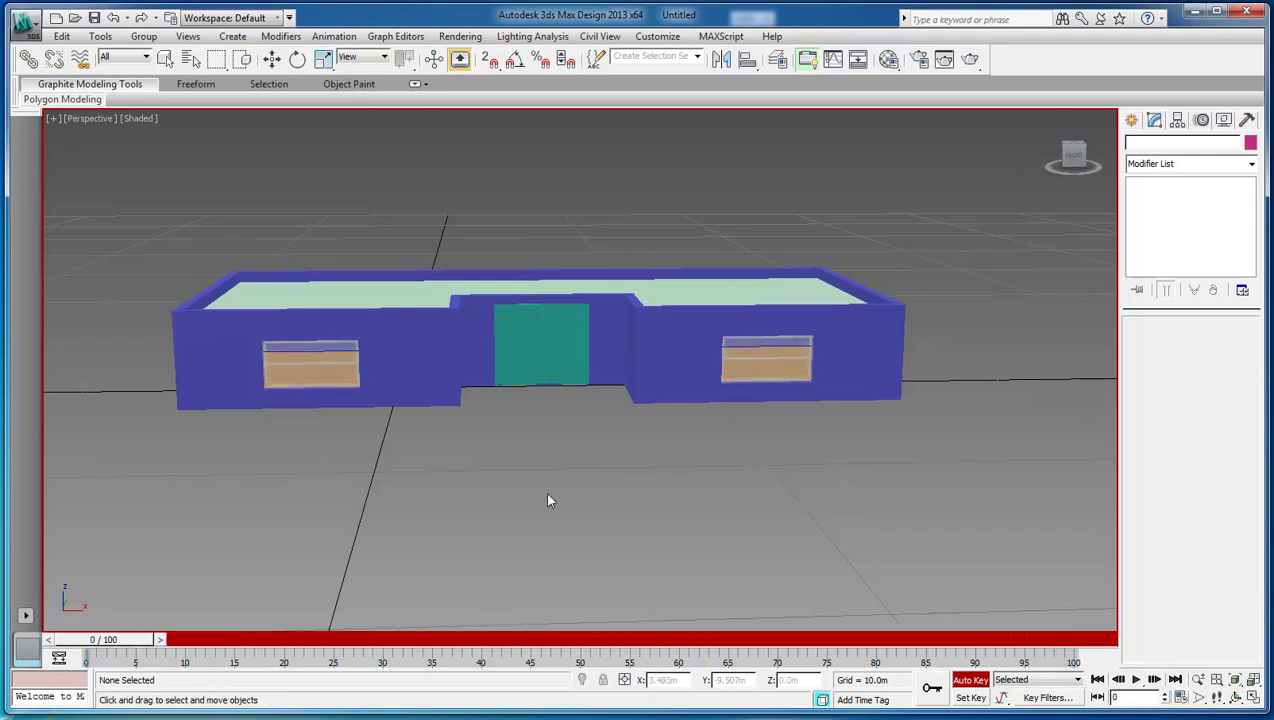
key(/)
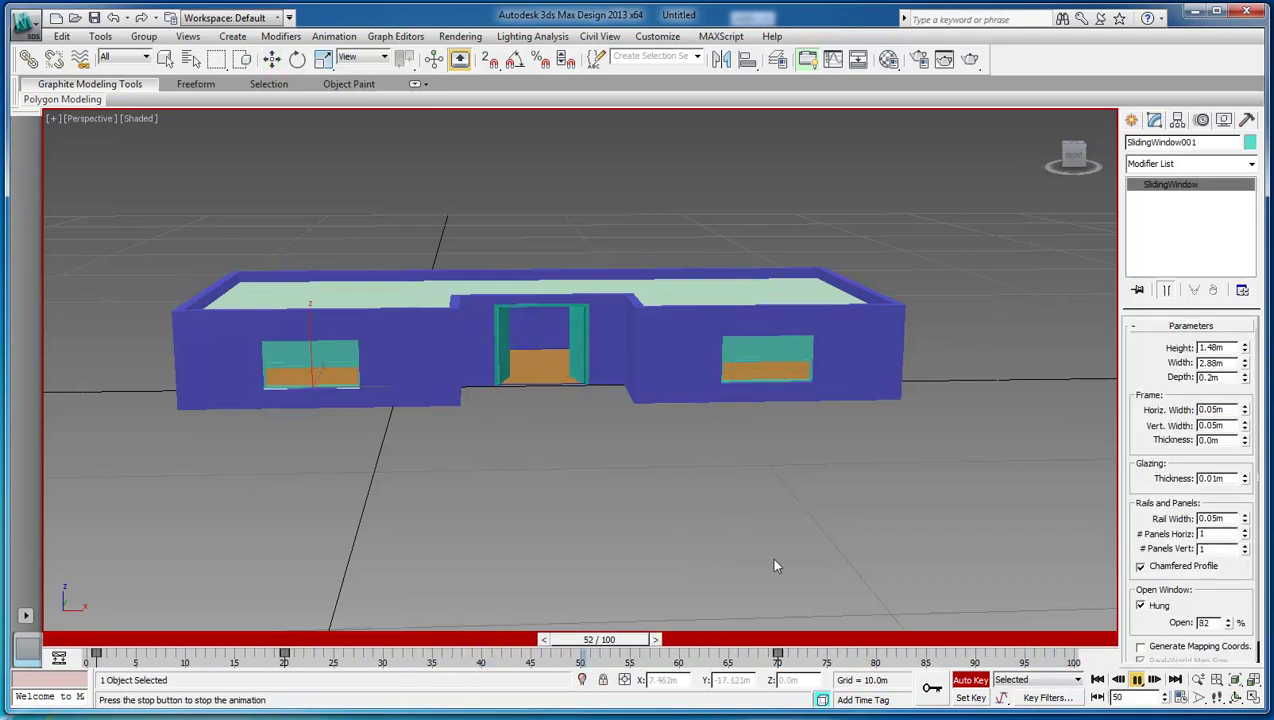